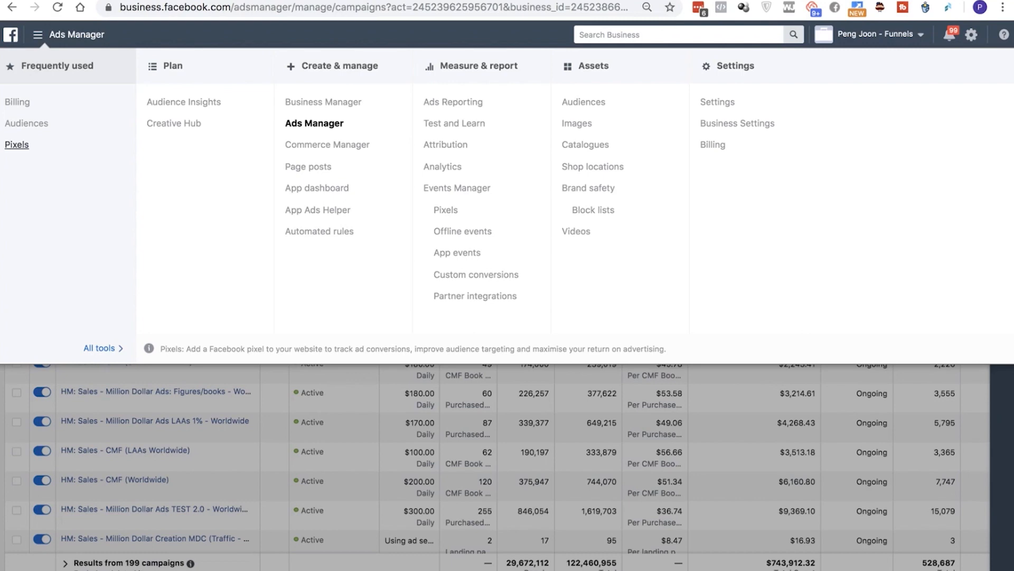
Open the pixel data sources in Events Manager and switch to the ad account marked (EH)
left_click(16, 145)
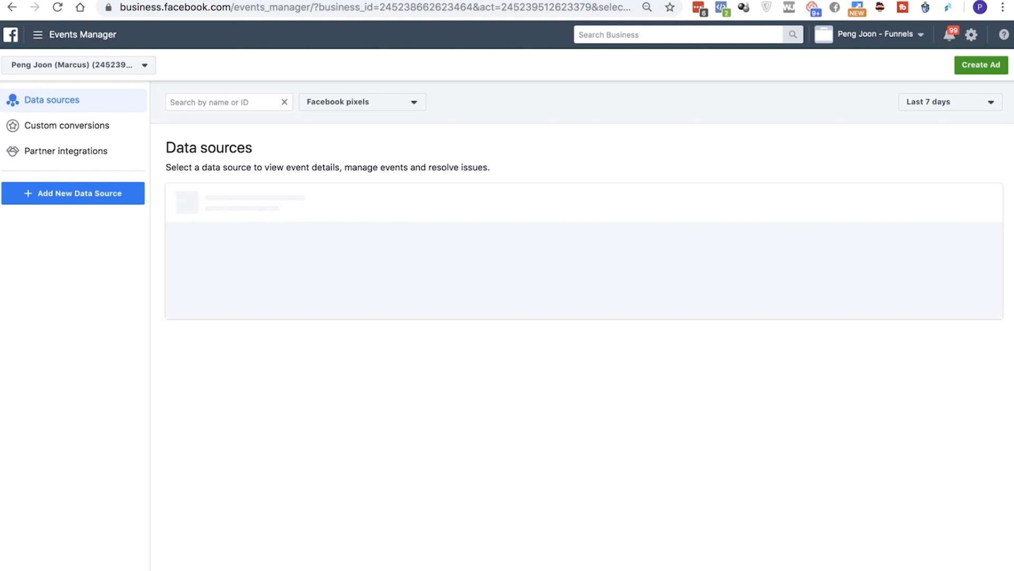
left_click(91, 65)
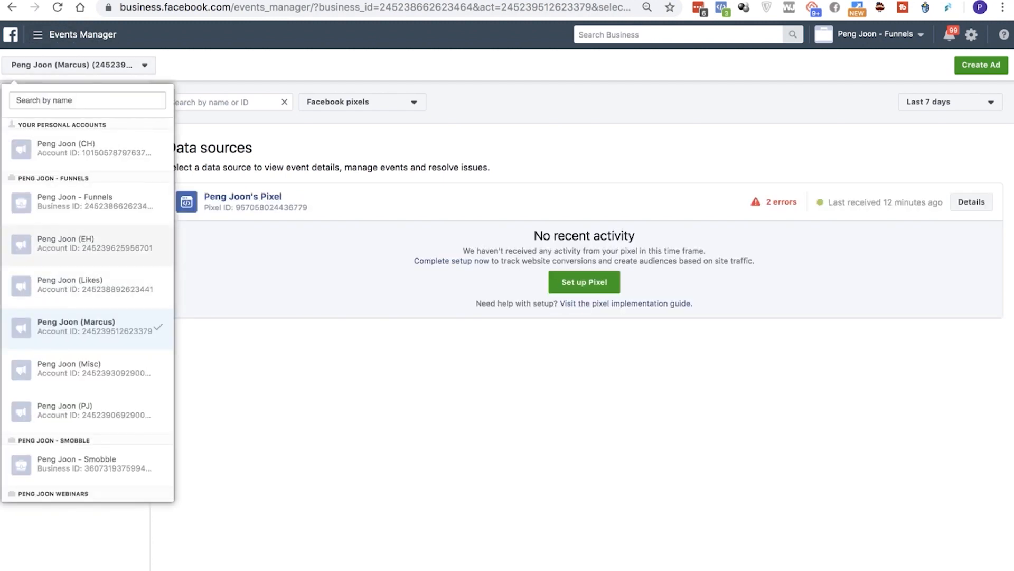
scroll(88, 323, "down", 2)
scroll(87, 351, "up", 2)
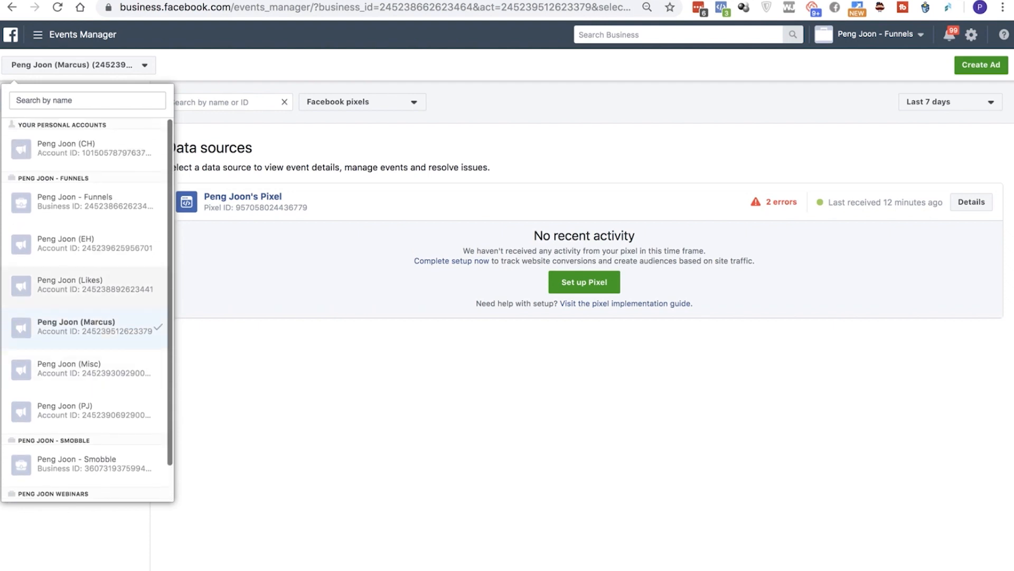
left_click(87, 244)
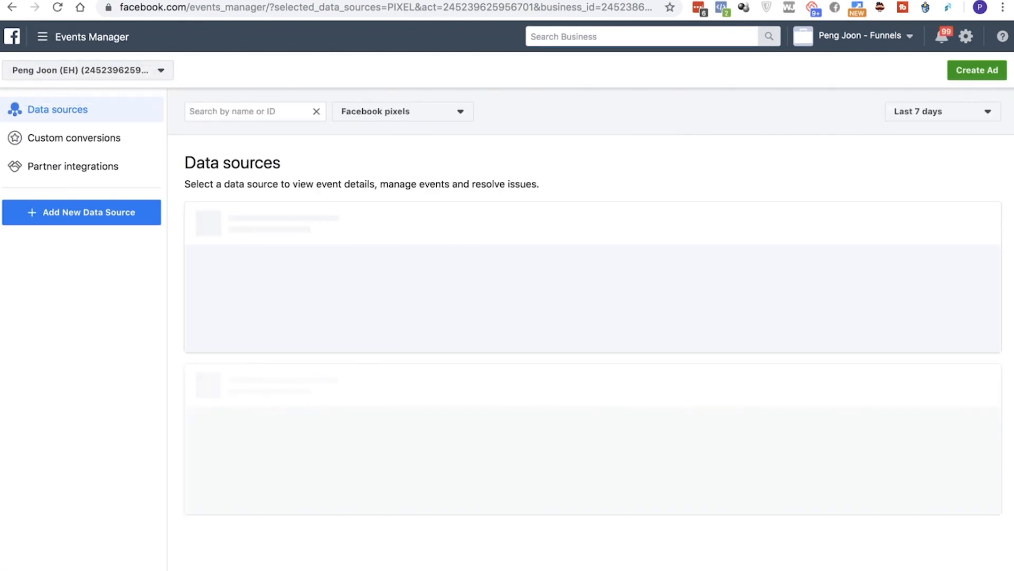
Open the first pixel's details and start installing it by manually adding the pixel code to the website
left_click(82, 37)
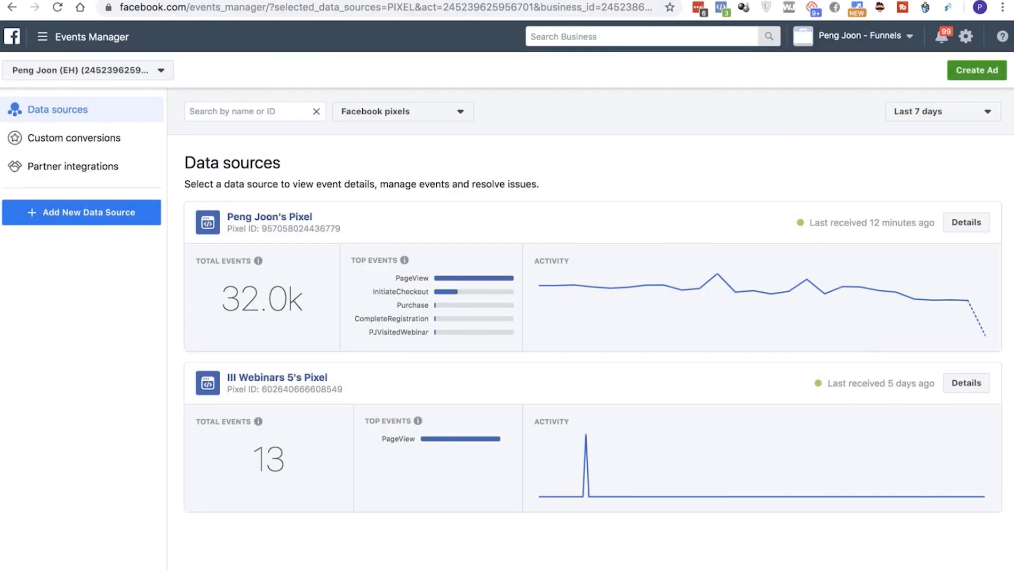
left_click(967, 223)
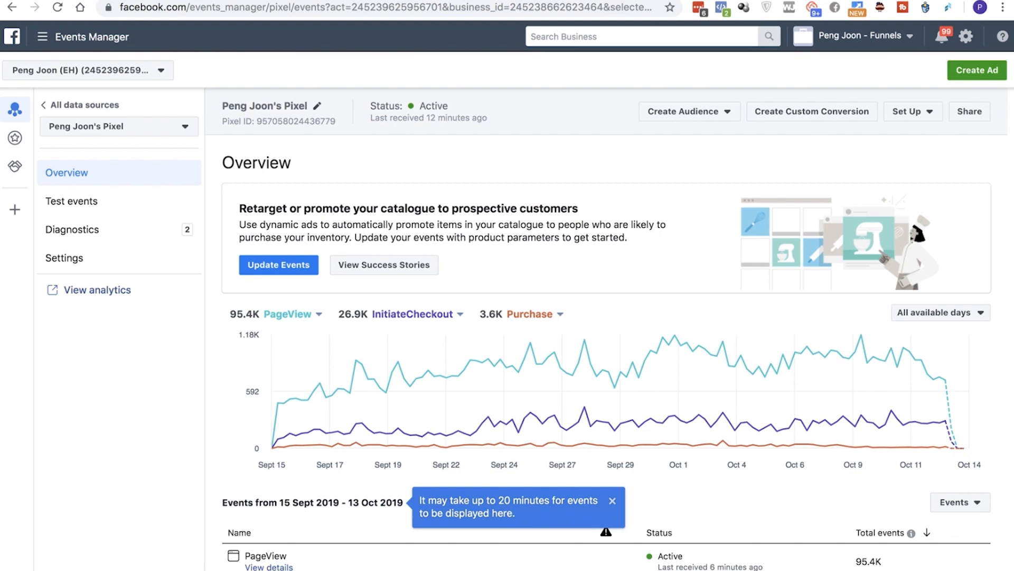
left_click(913, 112)
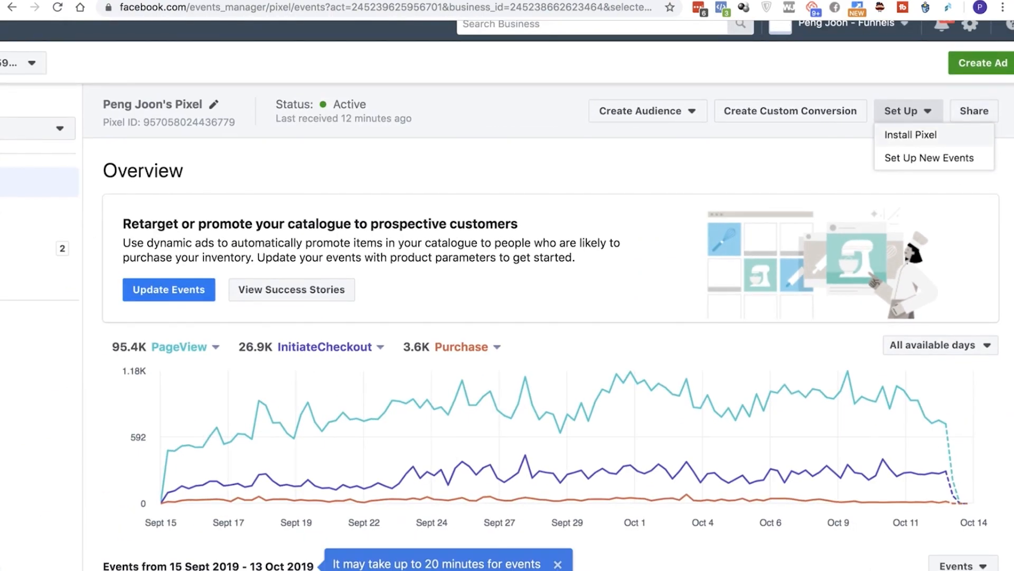
left_click(910, 135)
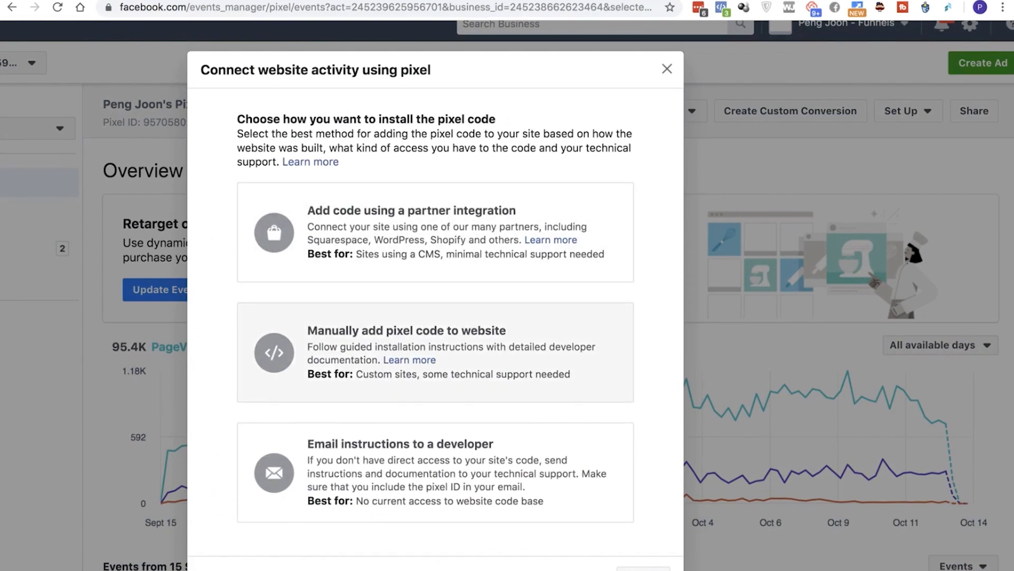
scroll(507, 295, "down", 2)
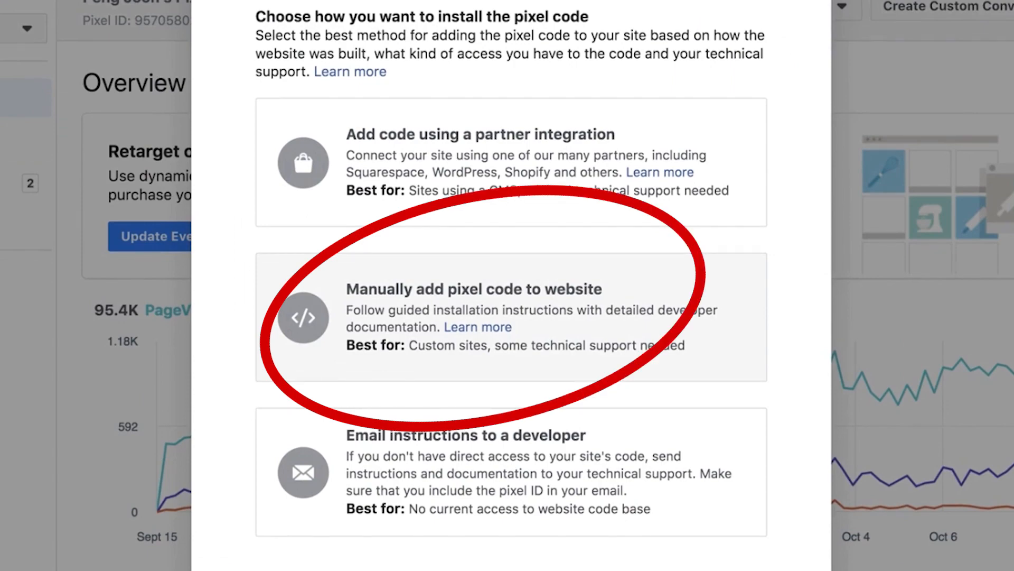
left_click(508, 317)
Copy the Facebook pixel base code to the clipboard
scroll(436, 317, "down", 3)
scroll(436, 317, "up", 1)
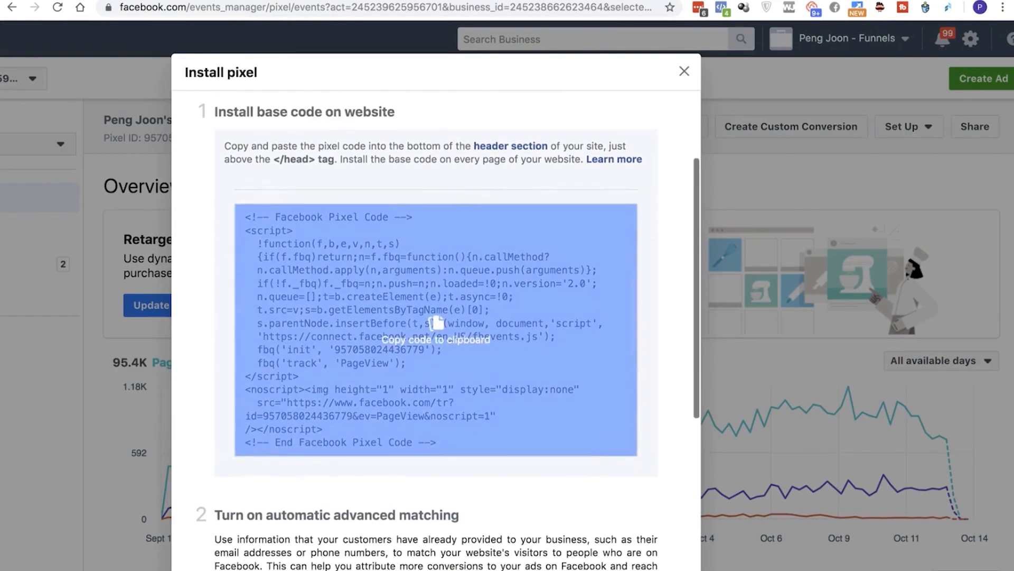
scroll(436, 327, "up", 3)
left_click(436, 401)
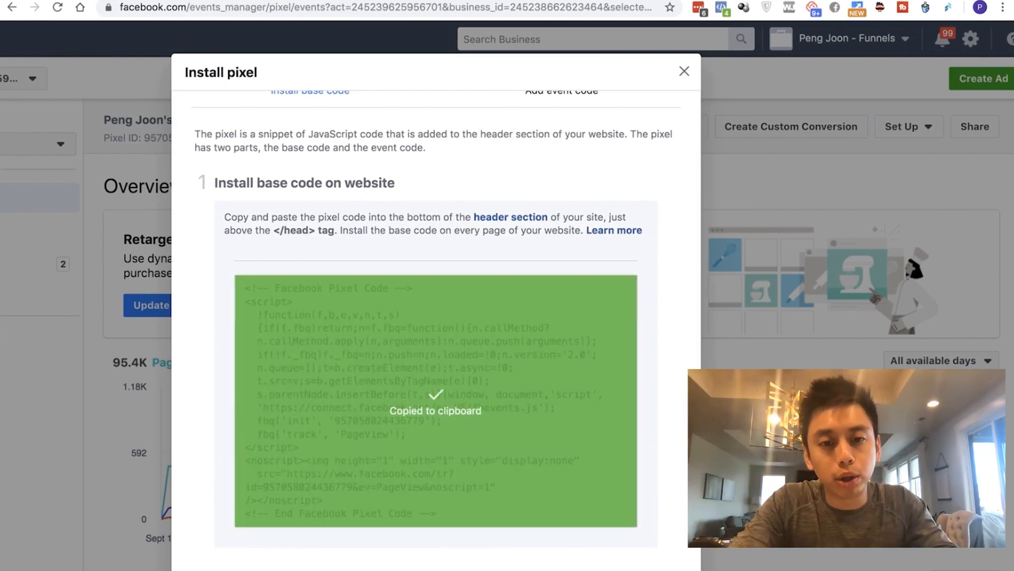
scroll(436, 401, "down", 1)
scroll(436, 401, "up", 2)
scroll(436, 402, "down", 2)
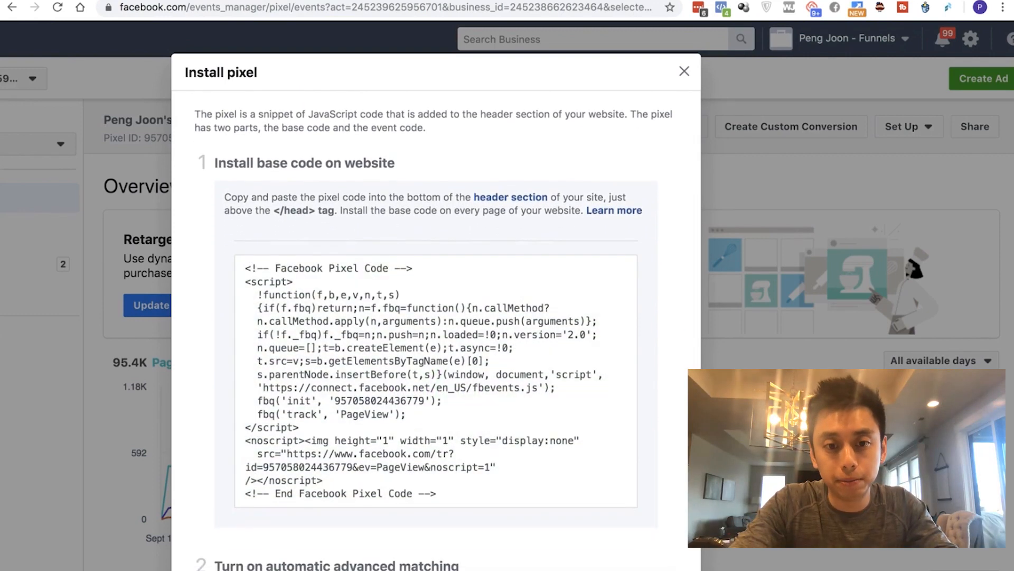
left_click(466, 332)
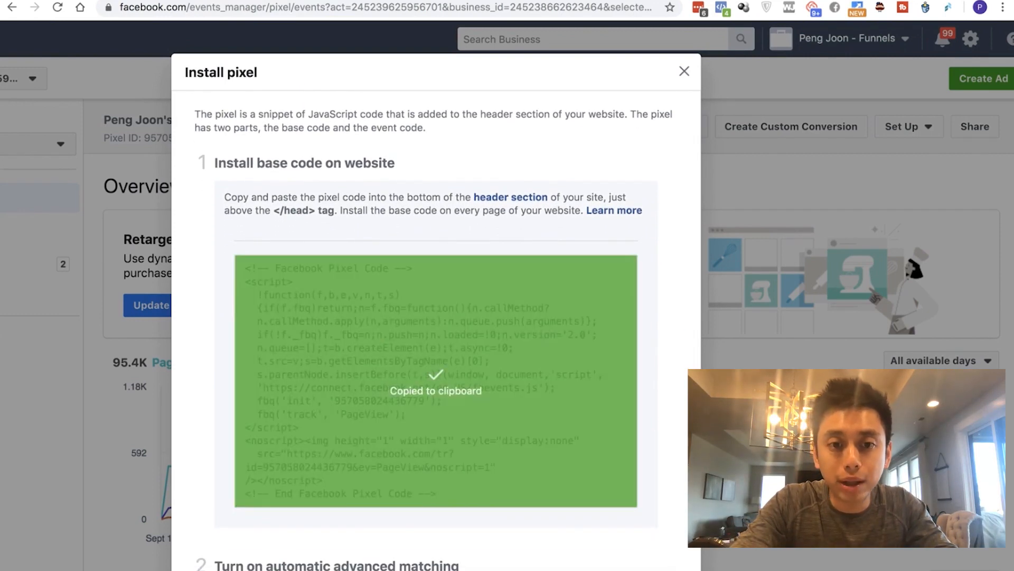
scroll(466, 332, "up", 1)
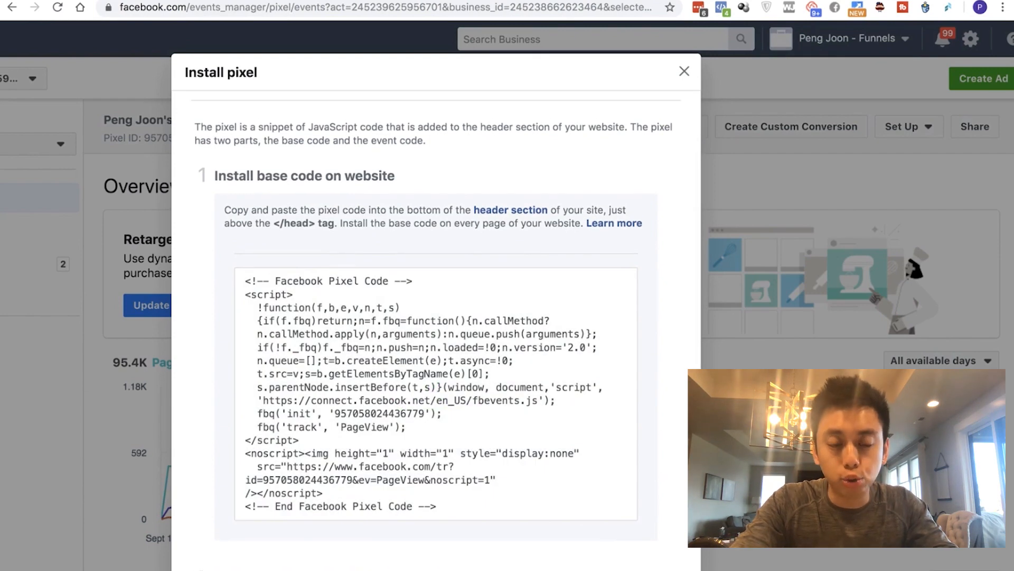
scroll(437, 327, "down", 3)
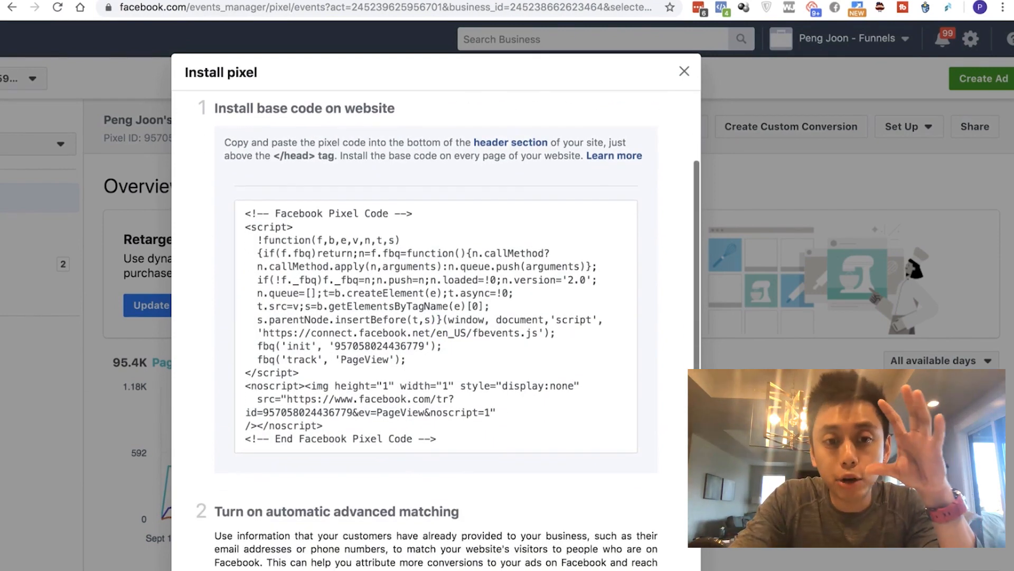
scroll(436, 328, "up", 4)
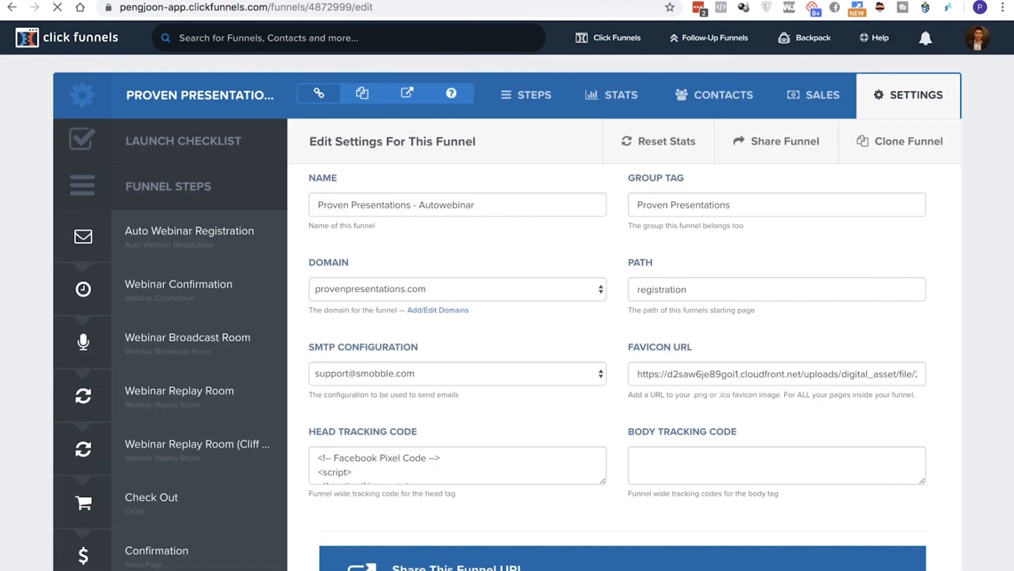
In the ClickFunnels settings of the Proven Presentations - Autowebinar funnel, enlarge the Head Tracking Code field to show more of its code
scroll(507, 317, "down", 2)
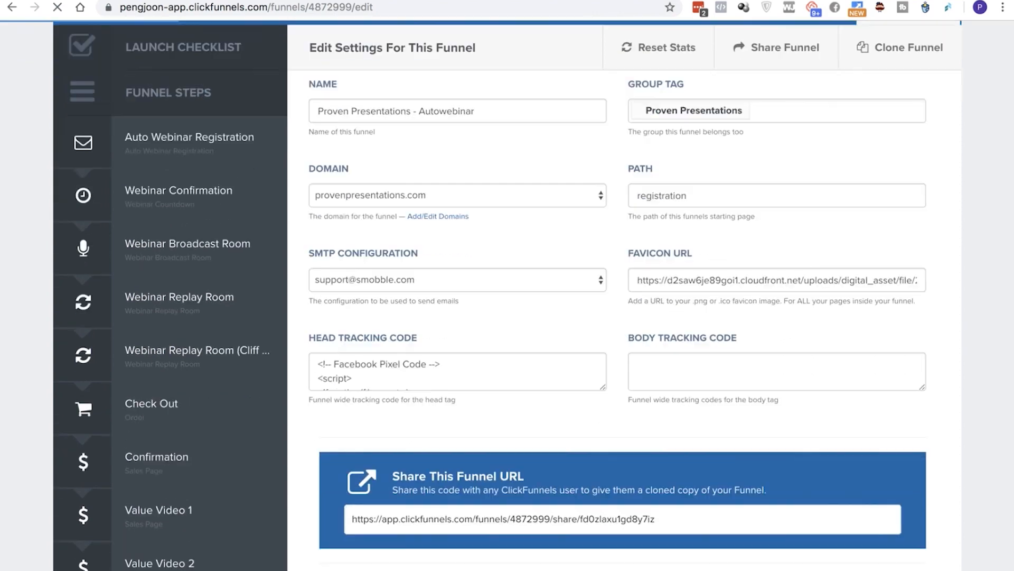
scroll(507, 317, "up", 2)
scroll(507, 317, "down", 1)
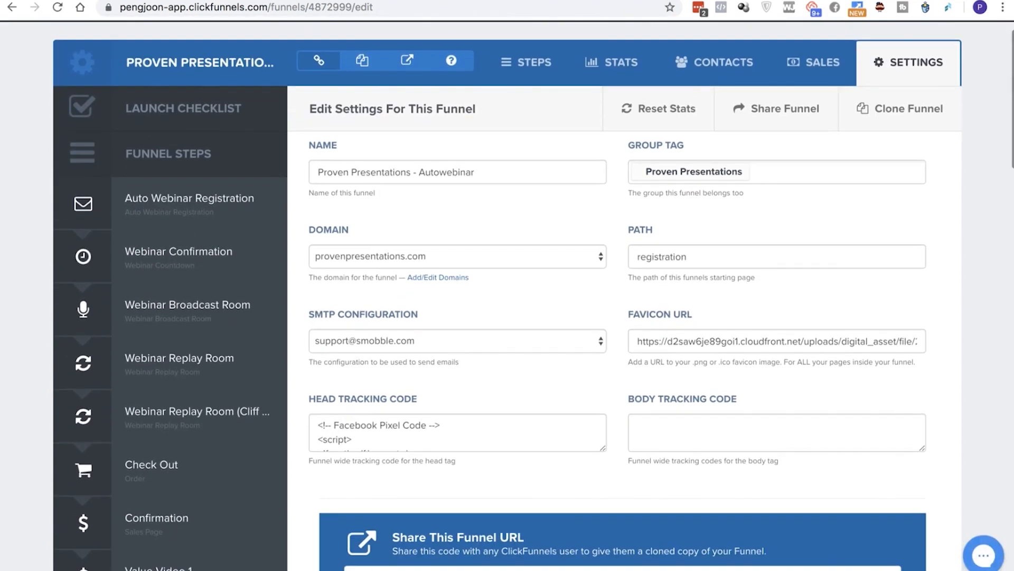
scroll(457, 432, "down", 3)
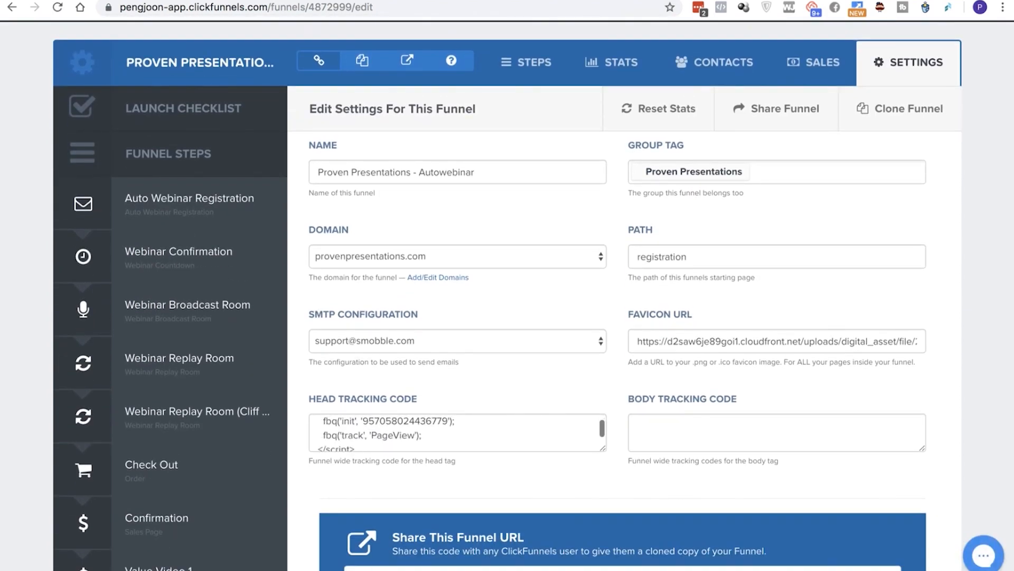
left_click_drag(603, 448, 685, 570)
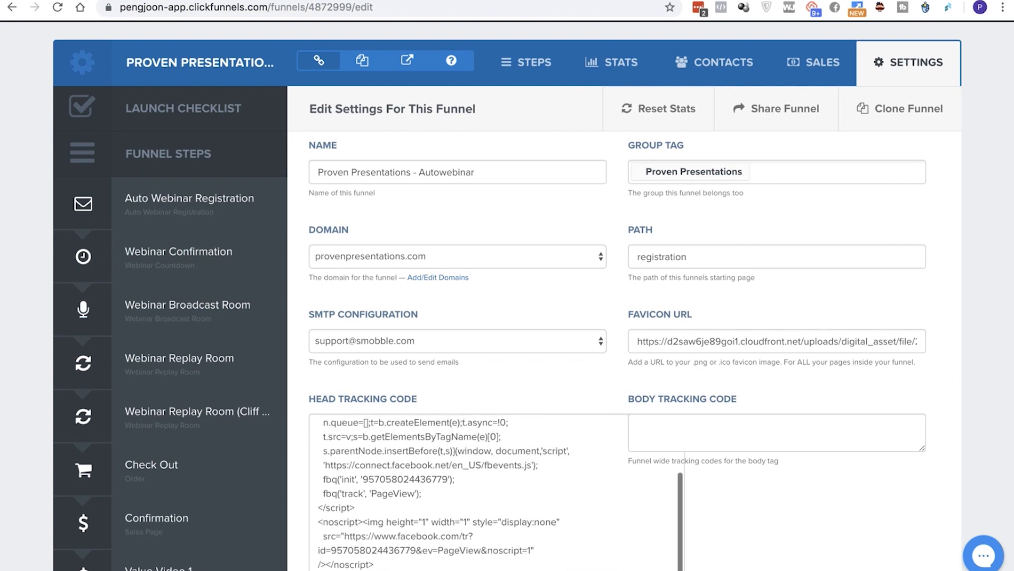
Examine the Facebook pixel code in the funnel's Head Tracking Code field from its opening comment to its end
scroll(508, 317, "down", 1)
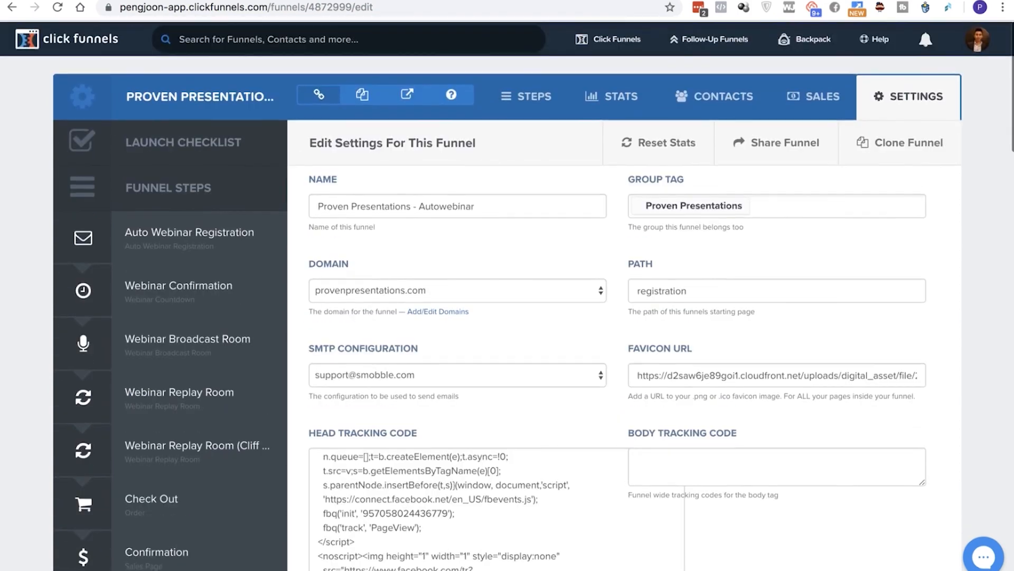
scroll(507, 317, "down", 2)
scroll(497, 376, "up", 3)
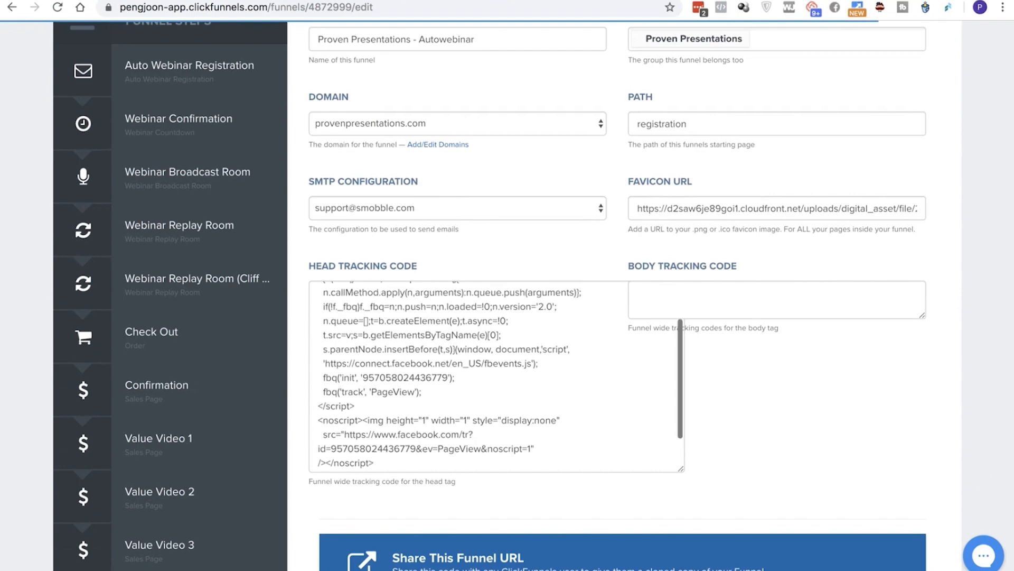
scroll(447, 389, "up", 5)
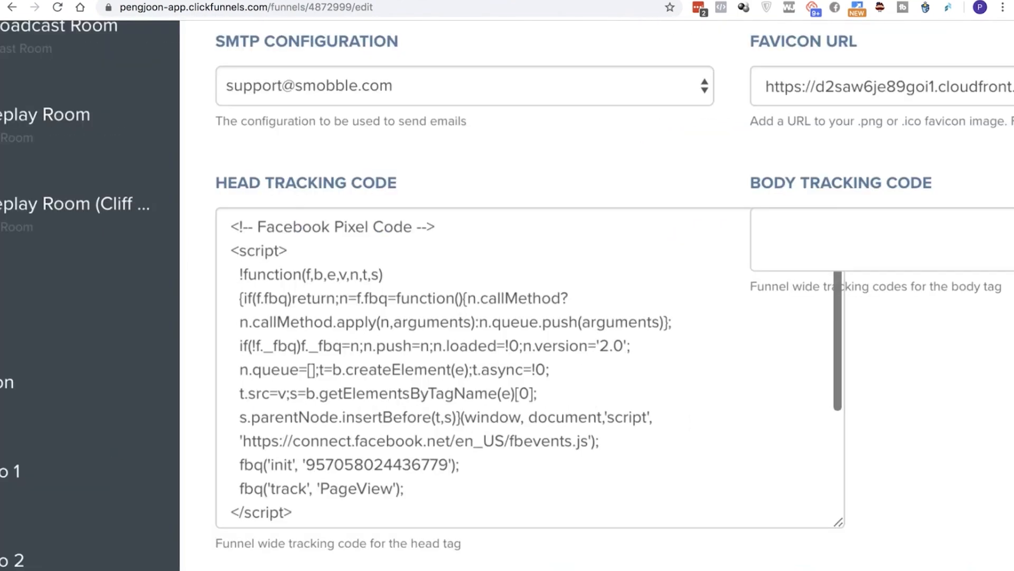
scroll(248, 234, "down", 1)
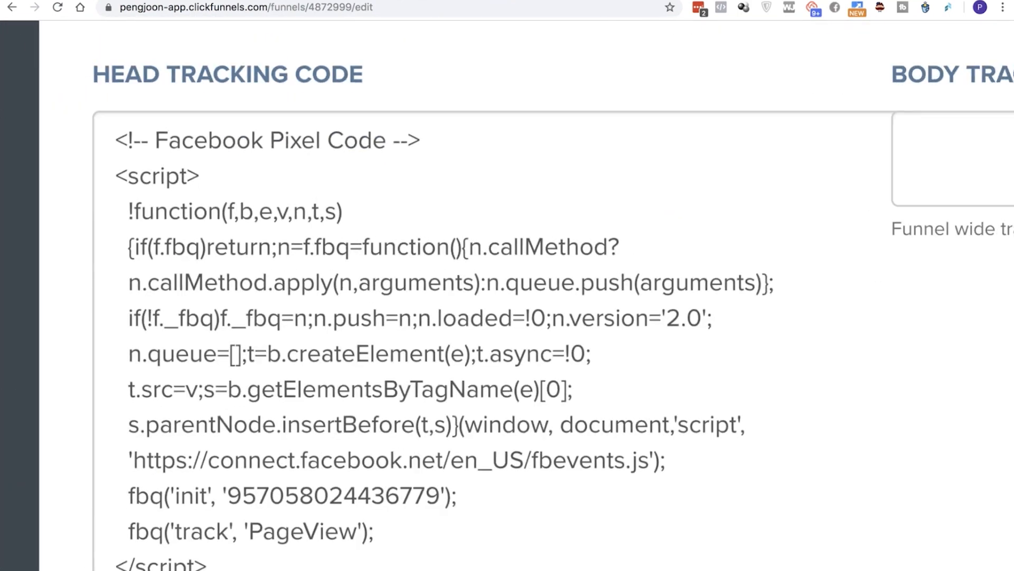
scroll(248, 204, "down", 2)
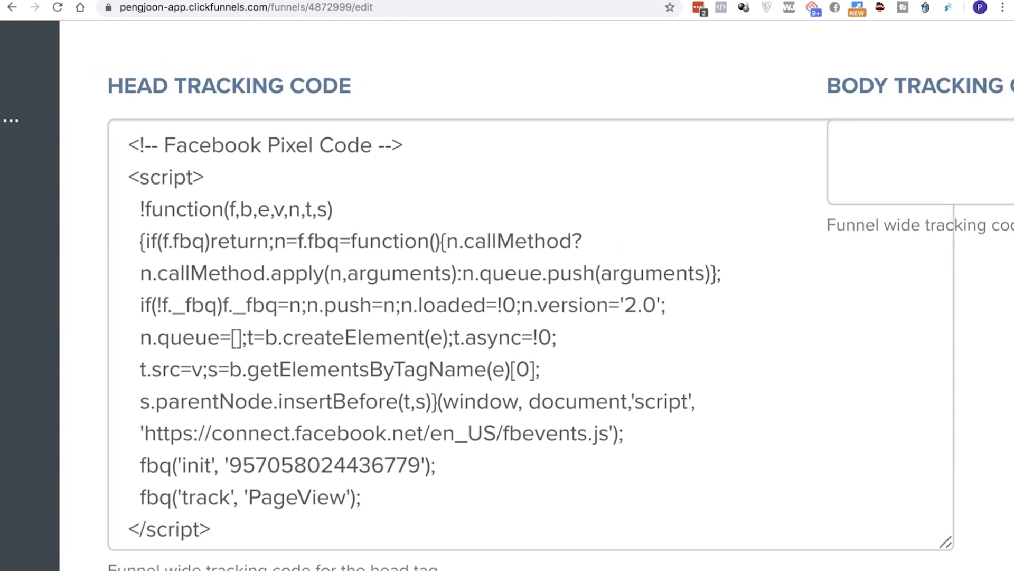
scroll(262, 203, "down", 4)
scroll(507, 296, "left", 3)
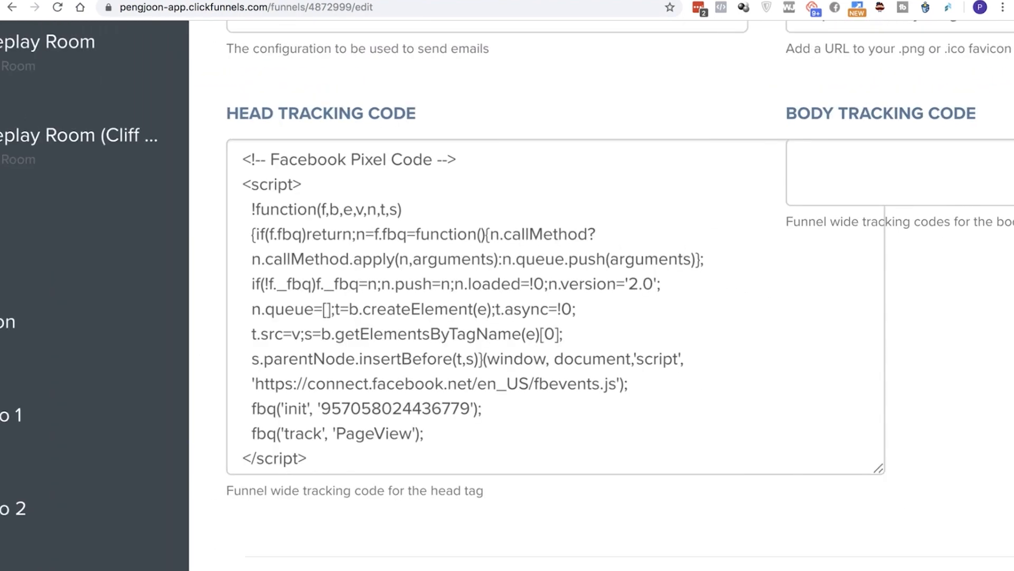
Highlight the pixel code through the closing script tag in Head Tracking Code and compare it with the base code in Events Manager
left_click_drag(306, 458, 242, 159)
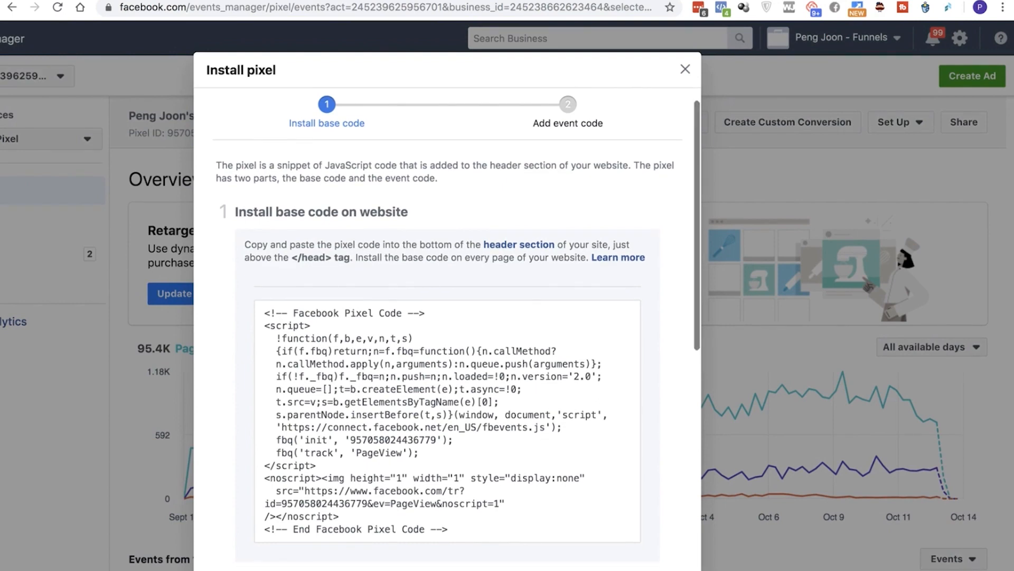
scroll(556, 368, "down", 2)
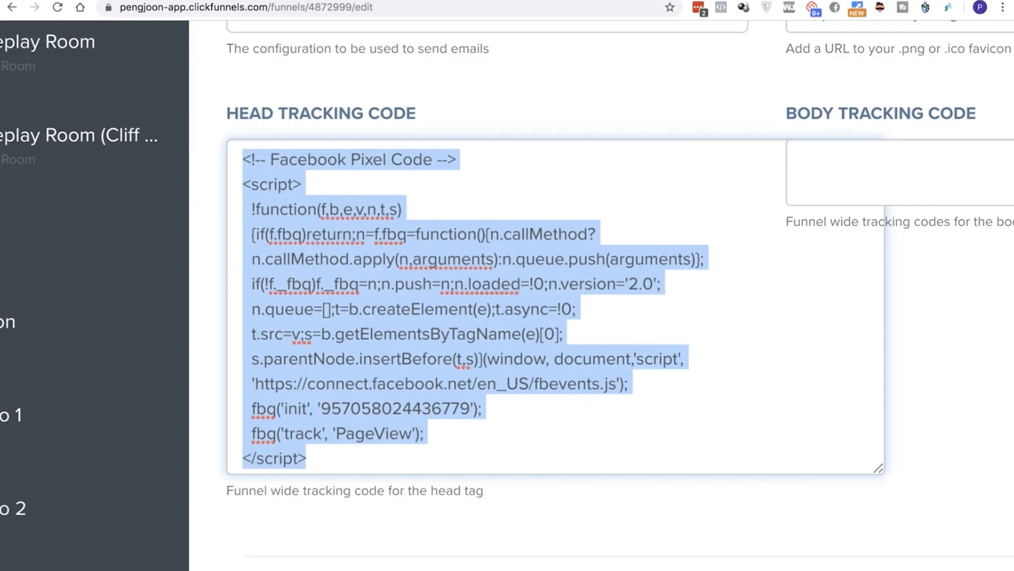
scroll(507, 295, "up", 7)
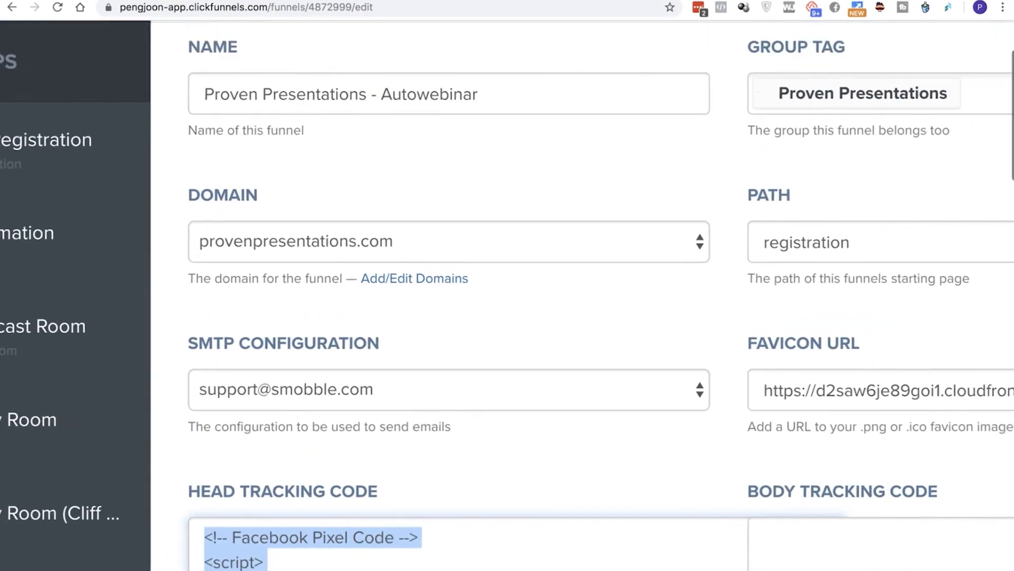
scroll(508, 317, "down", 8)
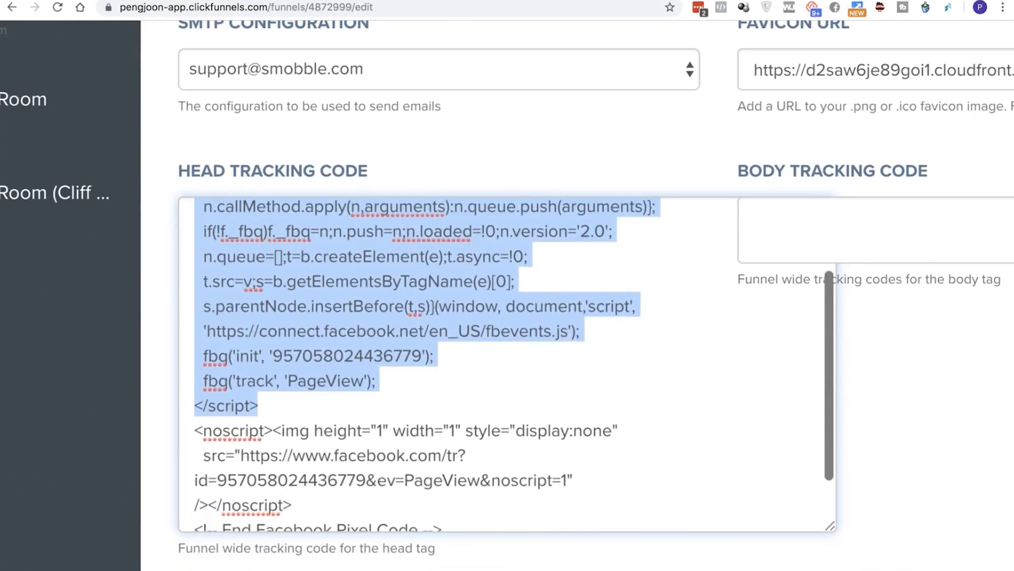
scroll(507, 365, "down", 2)
scroll(507, 296, "left", 5)
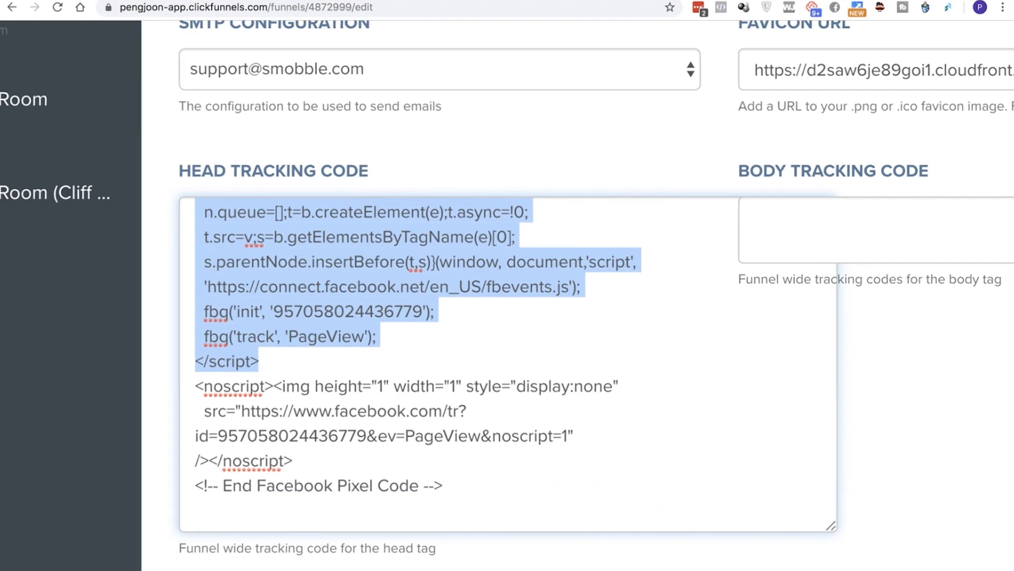
scroll(431, 405, "down", 1)
scroll(508, 365, "up", 3)
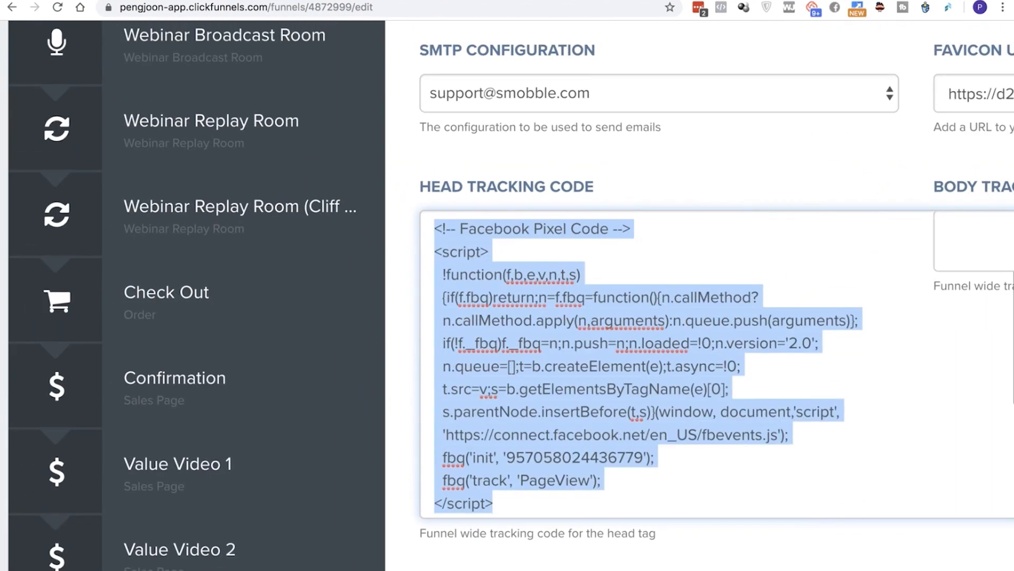
scroll(296, 216, "up", 7)
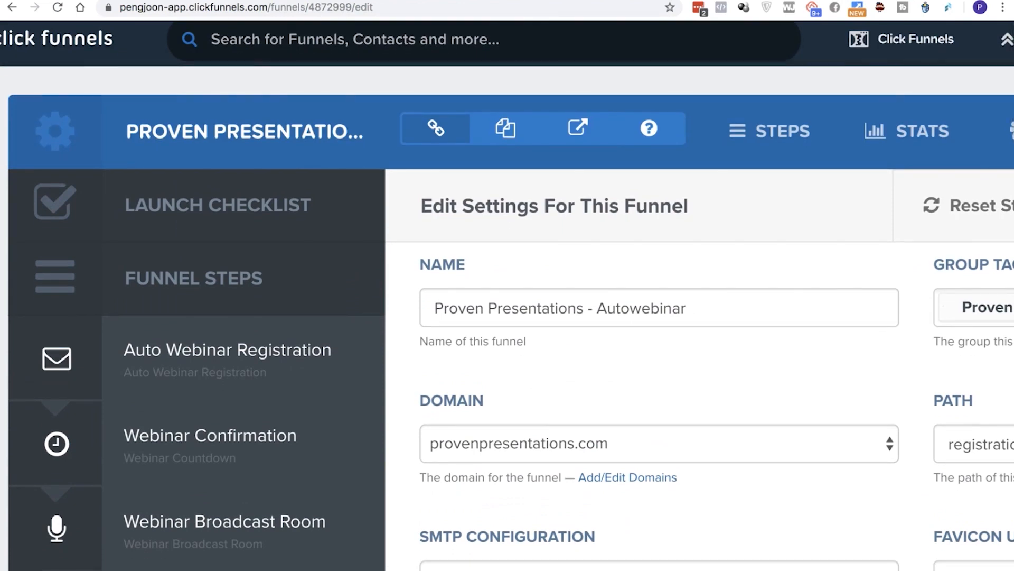
scroll(346, 247, "down", 1)
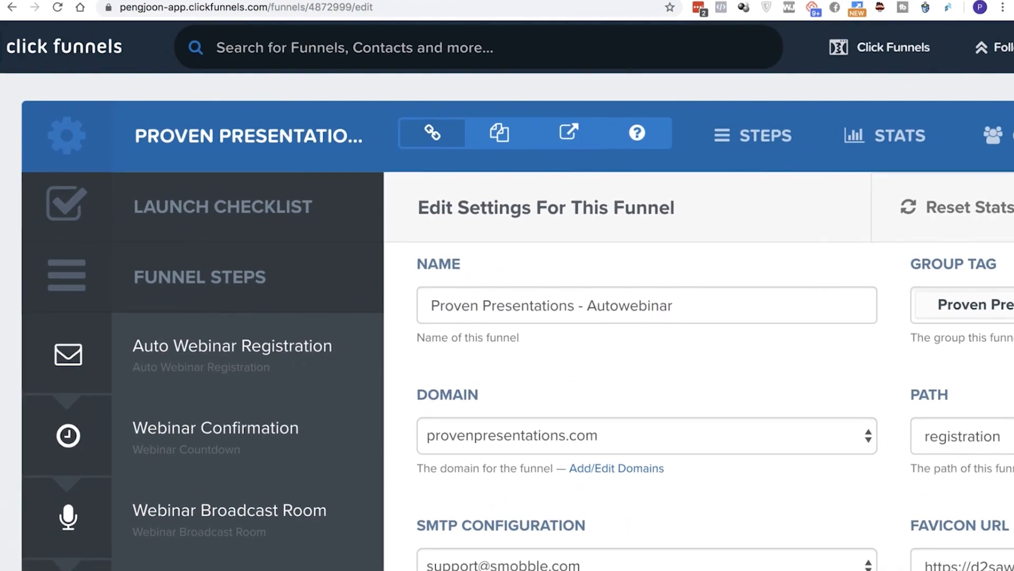
scroll(508, 317, "down", 1)
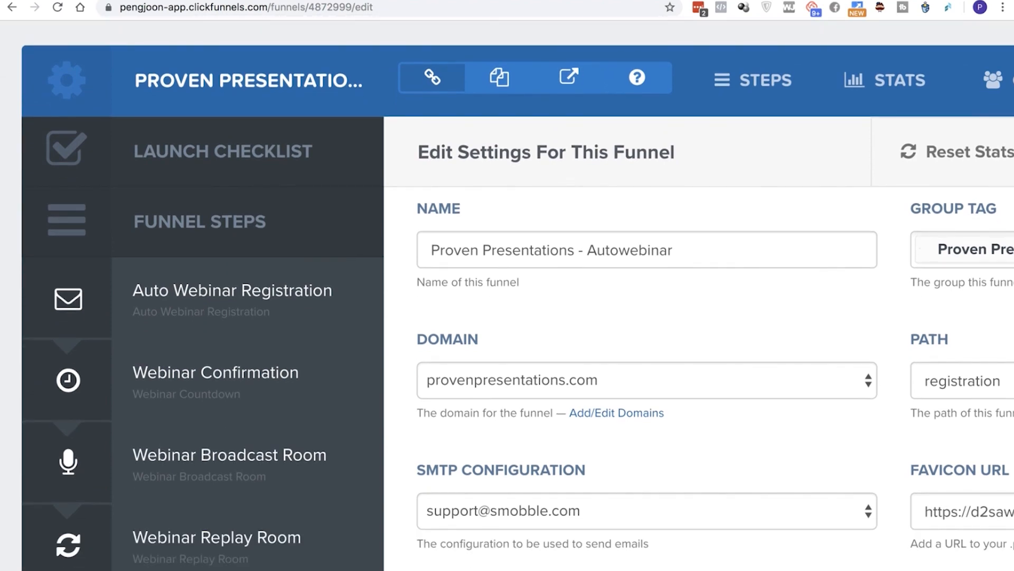
scroll(648, 370, "down", 4)
scroll(647, 497, "down", 1)
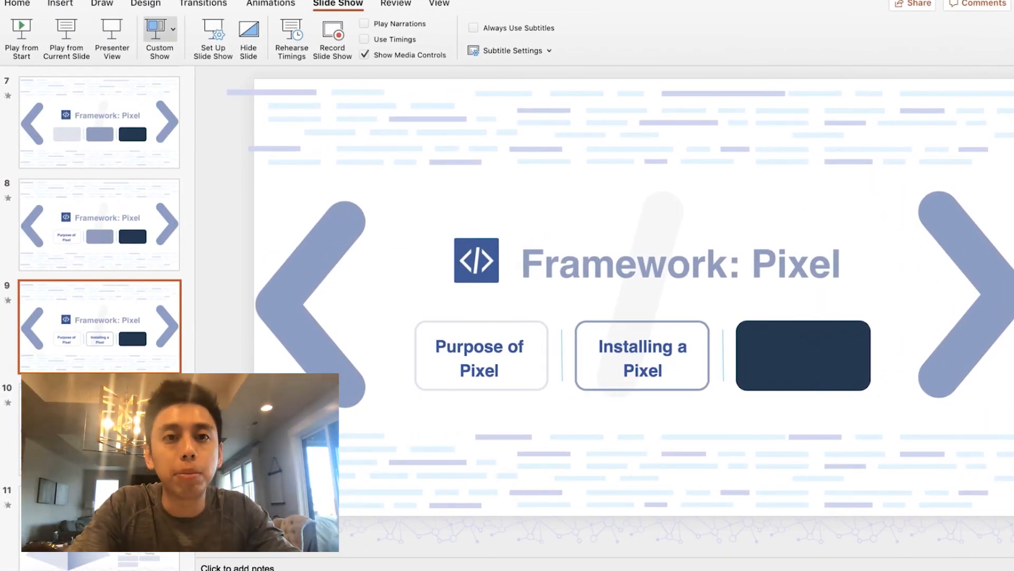
Switch to PowerPoint and play the slide show from the current Framework: Pixel slide
left_click(66, 37)
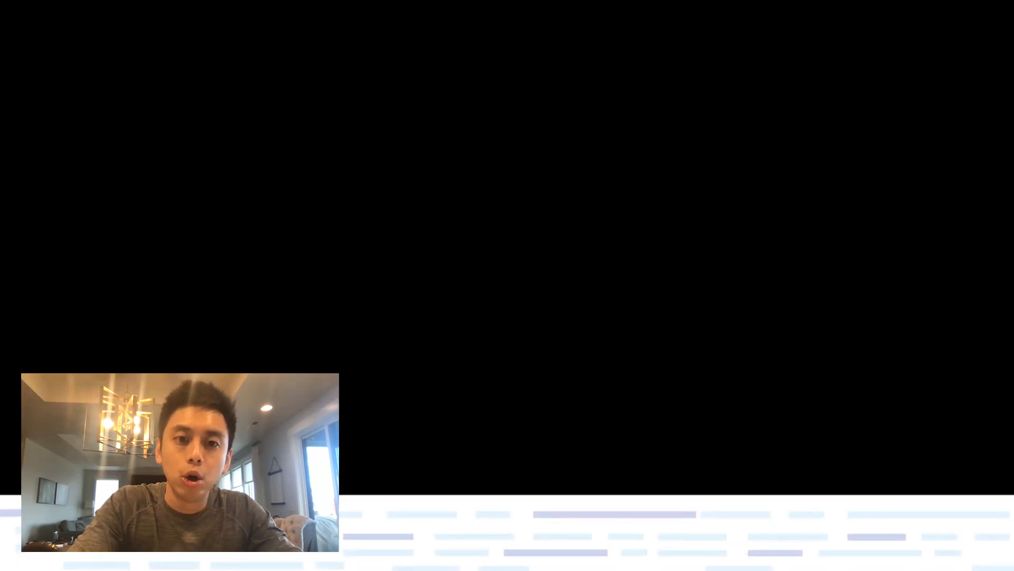
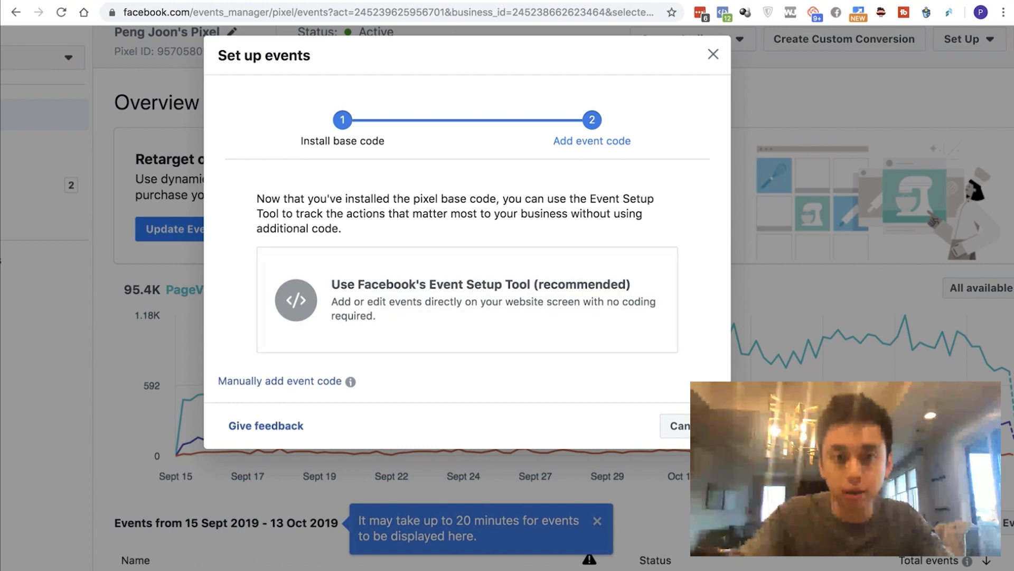
In the Set up events dialog in Events Manager, choose to add the event code manually
scroll(329, 363, "up", 5)
scroll(329, 363, "left", 3)
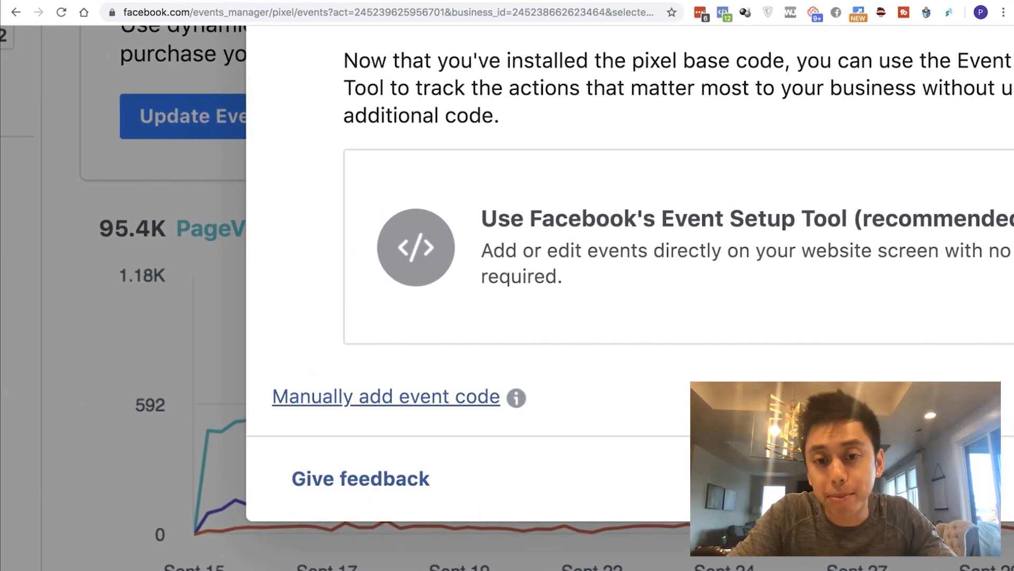
scroll(388, 397, "down", 1)
scroll(388, 396, "down", 2)
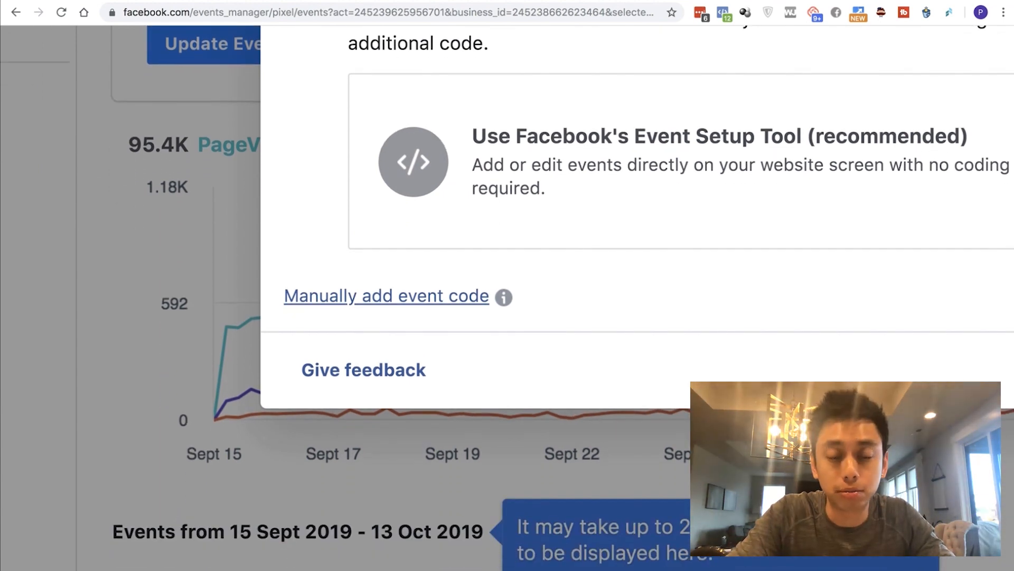
scroll(507, 298, "right", 3)
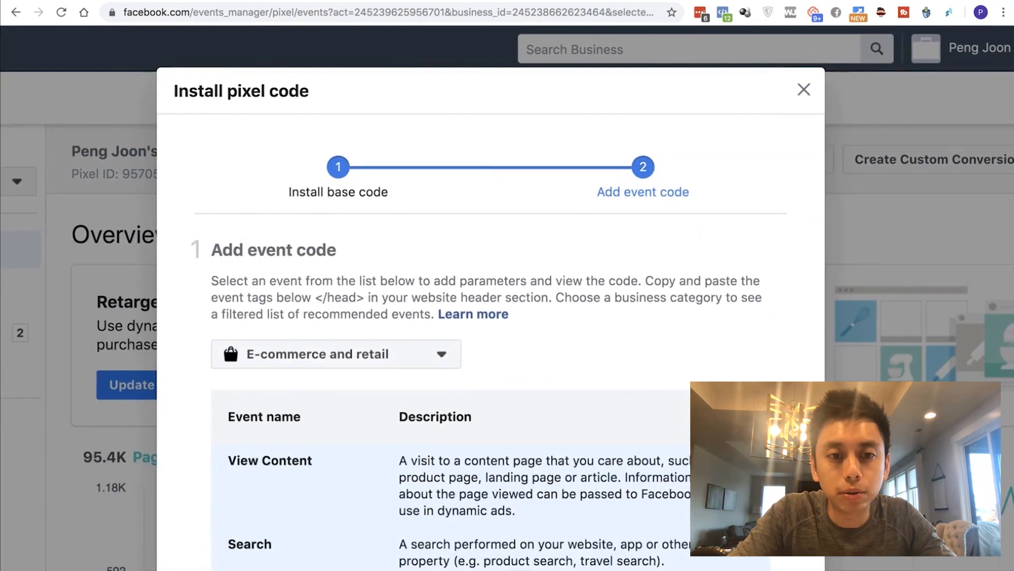
Look through the Add event code section and choose E-commerce and retail as the business category
scroll(491, 343, "down", 4)
scroll(491, 343, "down", 2)
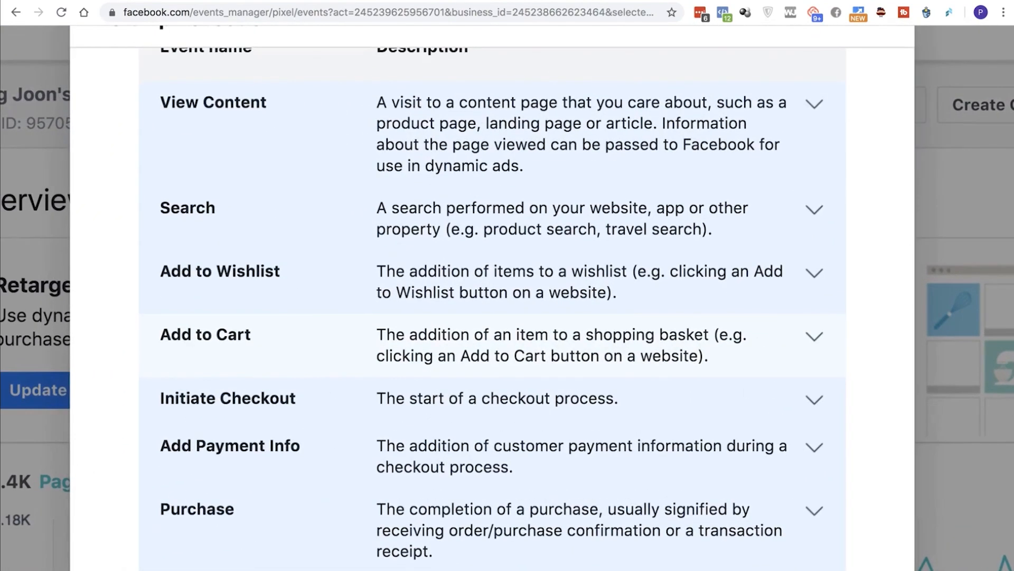
scroll(492, 336, "up", 3)
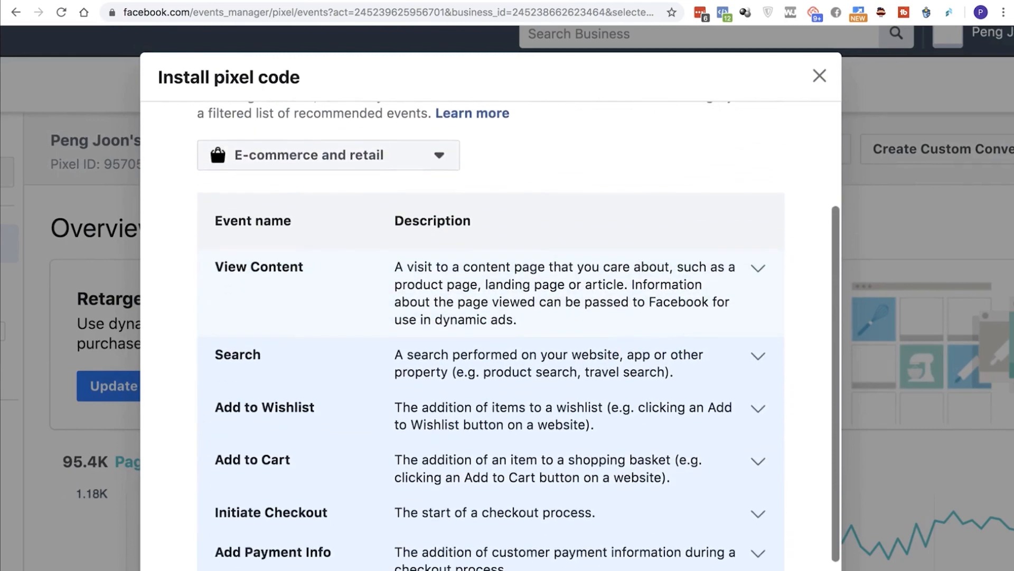
scroll(491, 336, "up", 2)
left_click(329, 220)
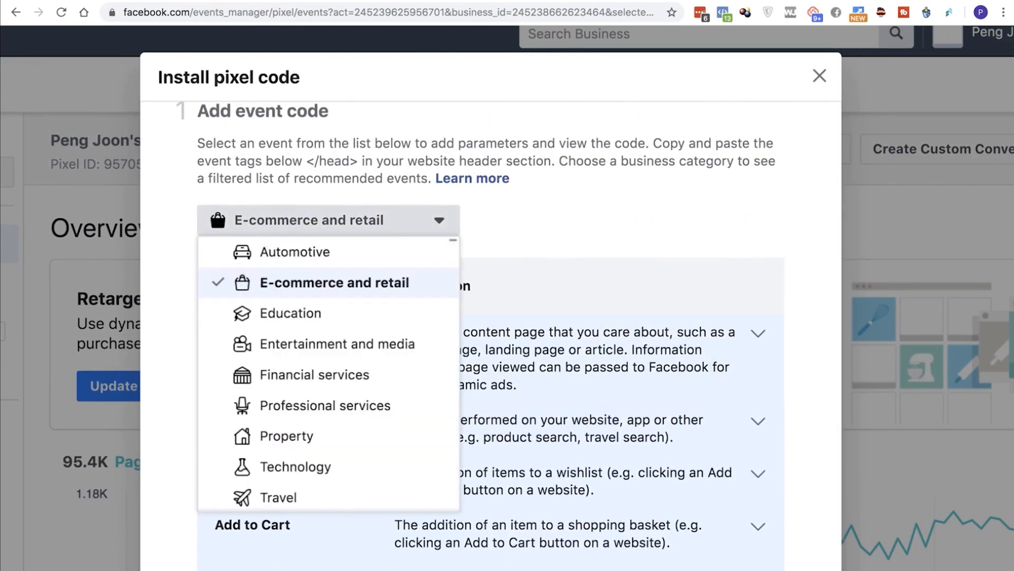
left_click(334, 283)
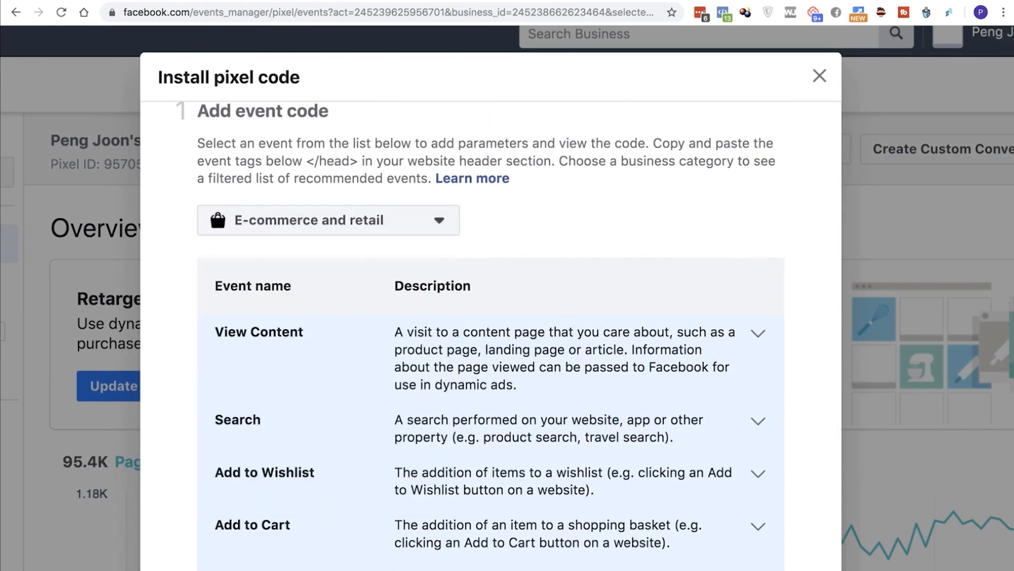
Examine the recommended e-commerce events and their descriptions, from View Content through Schedule to the Test event code section
scroll(492, 336, "down", 5)
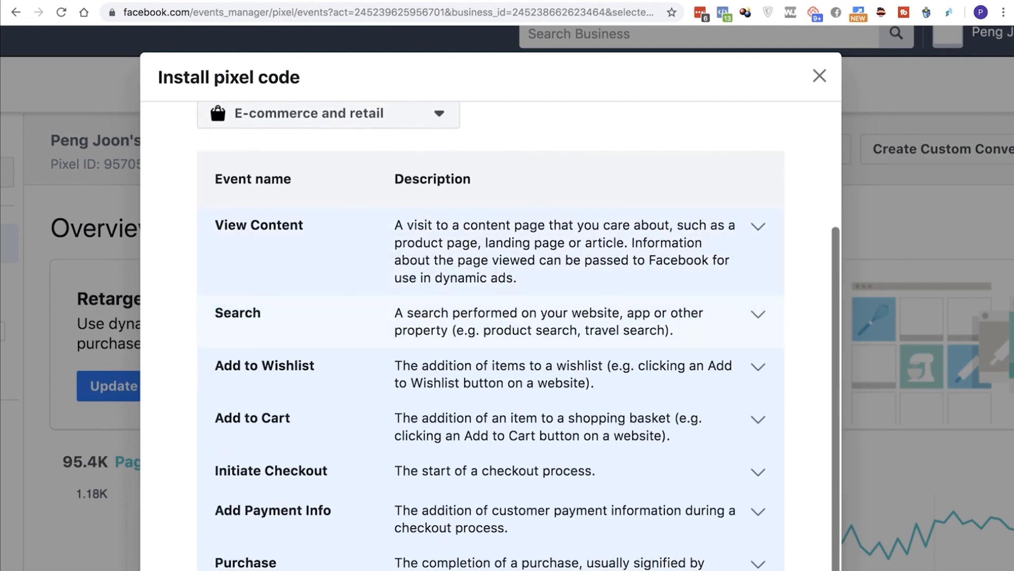
scroll(526, 334, "down", 1)
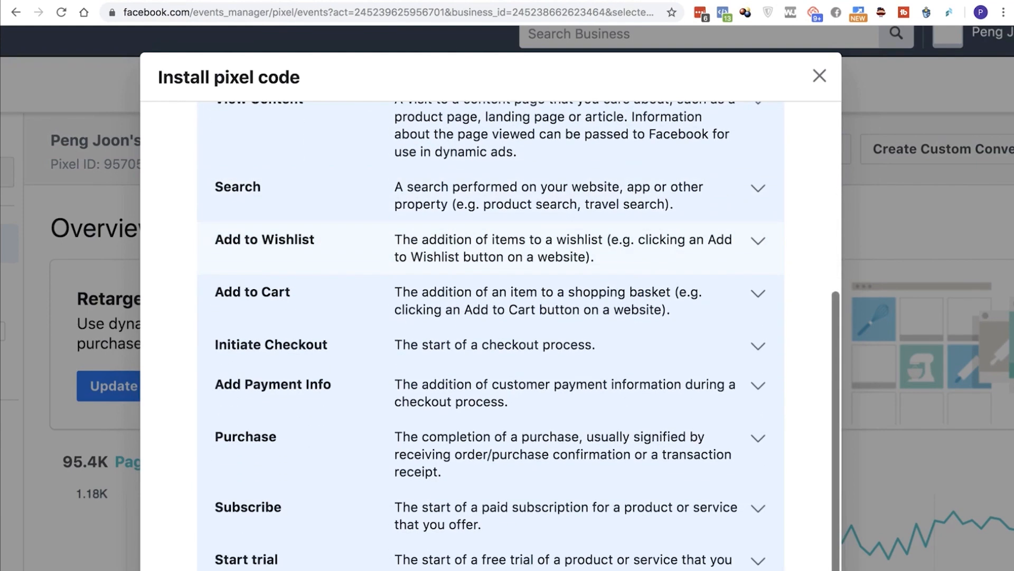
scroll(526, 334, "down", 2)
scroll(491, 336, "down", 1)
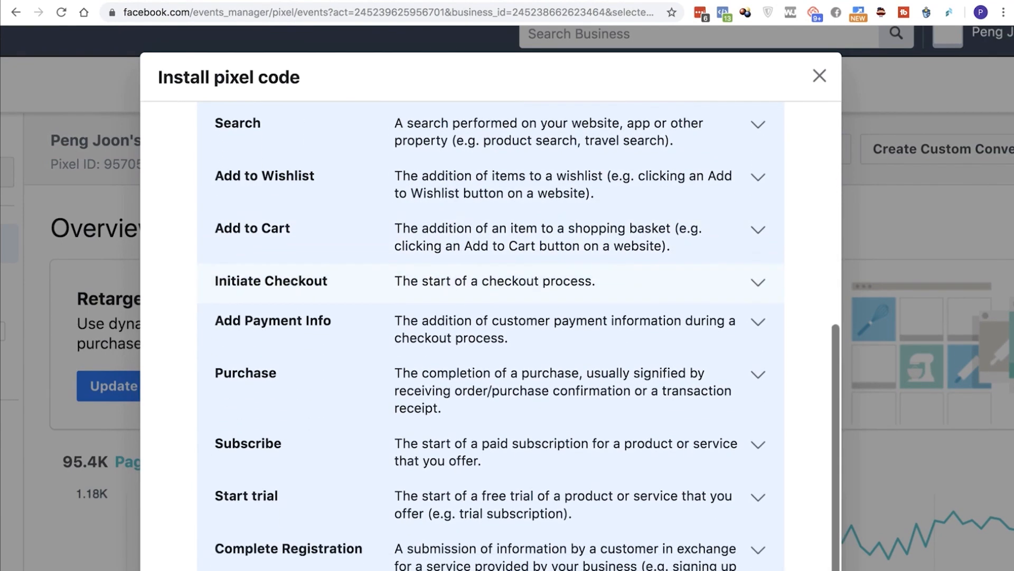
scroll(492, 336, "down", 1)
scroll(491, 336, "down", 1)
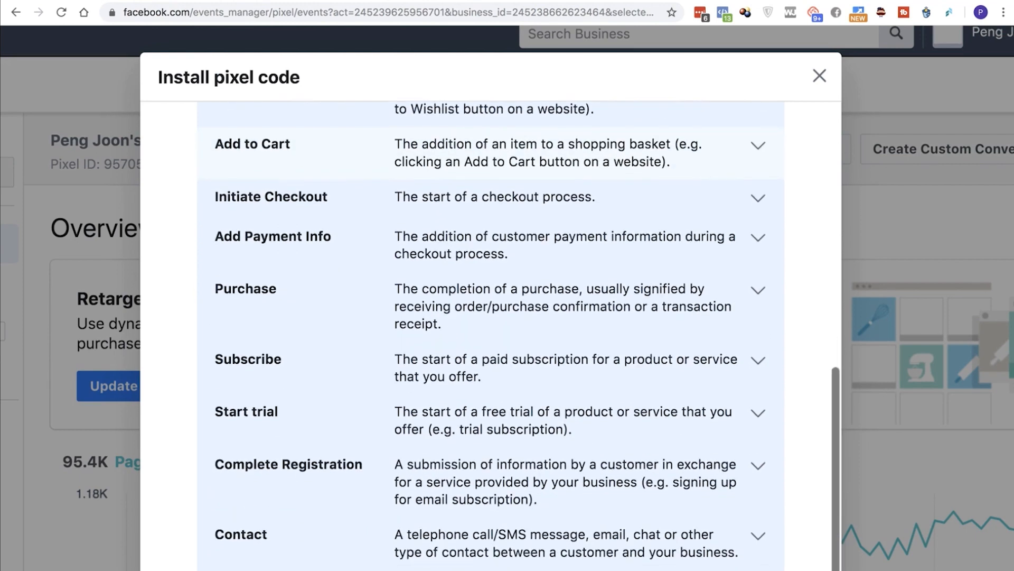
scroll(491, 336, "down", 1)
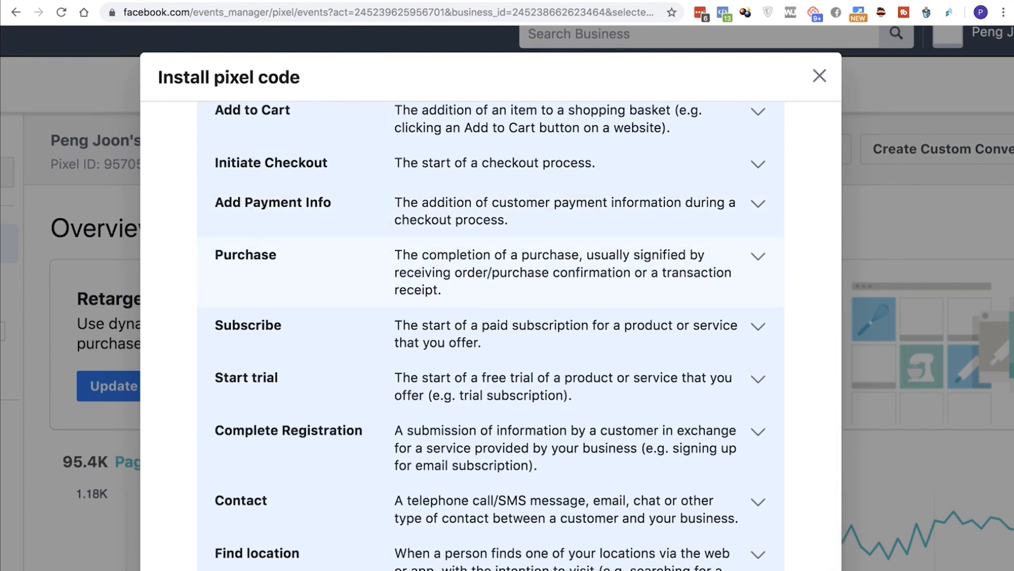
scroll(492, 336, "down", 2)
scroll(492, 336, "down", 1)
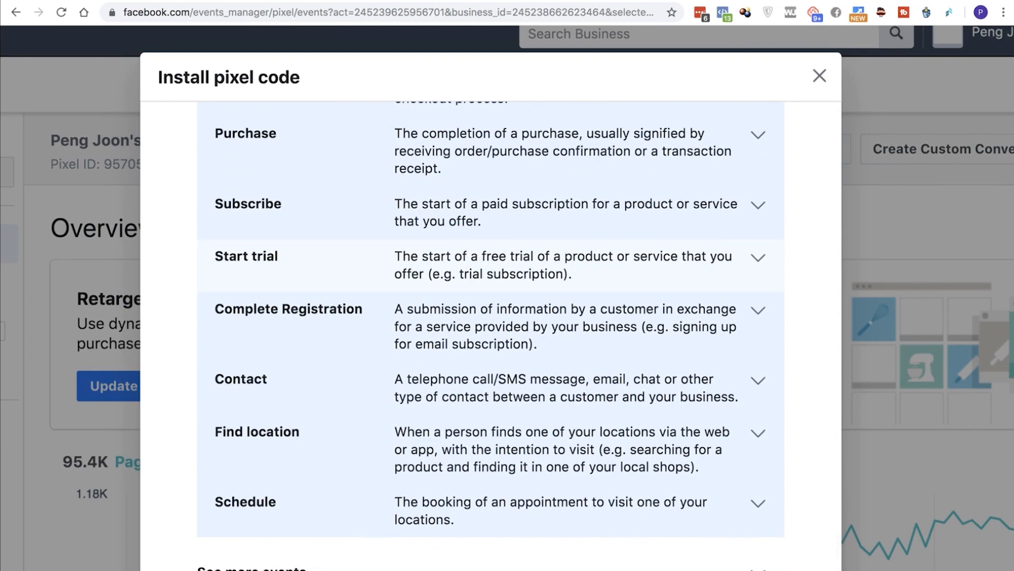
scroll(491, 264, "down", 2)
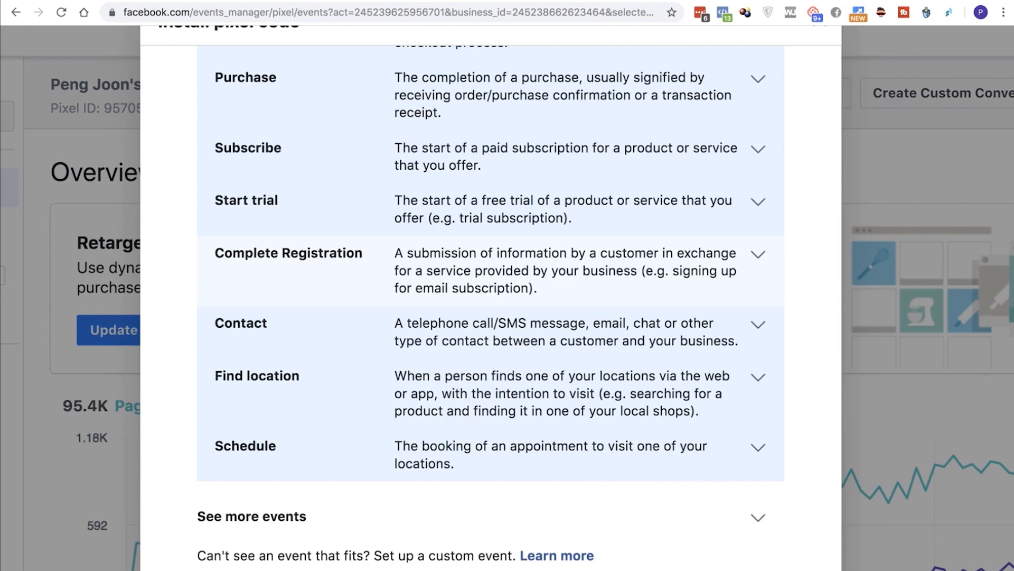
scroll(492, 296, "down", 3)
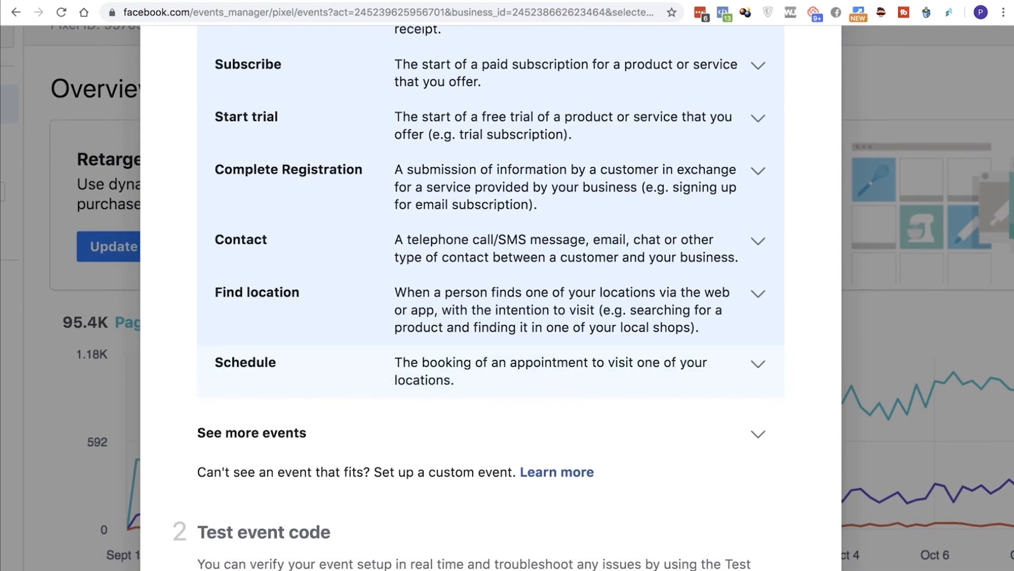
scroll(491, 296, "down", 3)
Return to the beginning of the event list and review the events from View Content down to Complete Registration
scroll(491, 295, "up", 10)
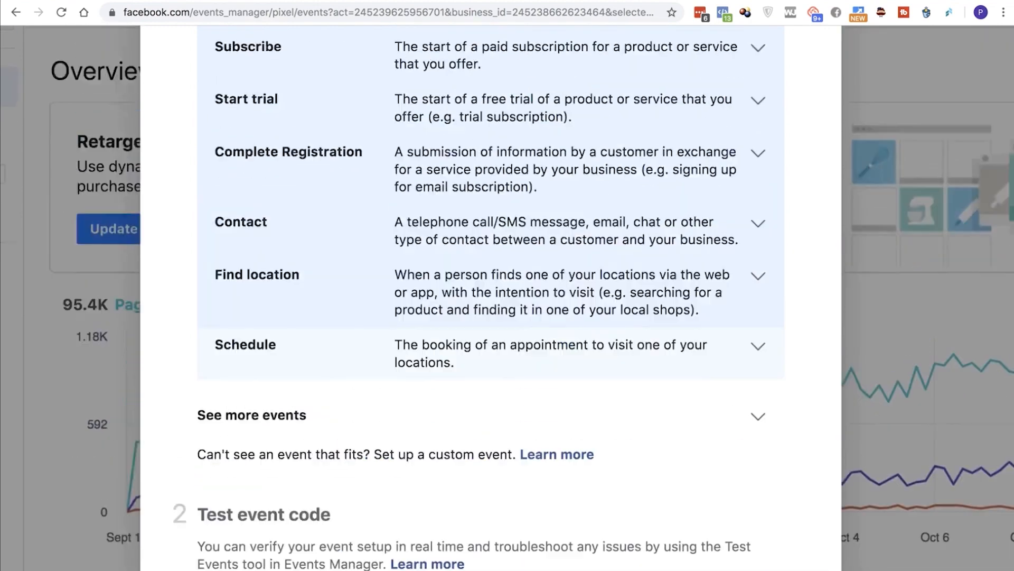
scroll(491, 296, "up", 4)
scroll(491, 296, "down", 2)
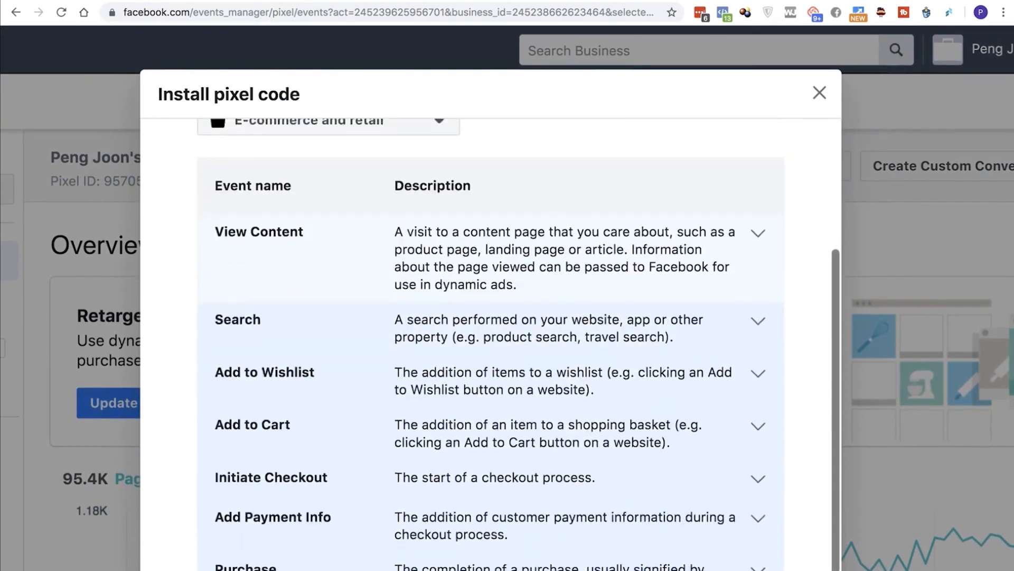
scroll(492, 344, "down", 5)
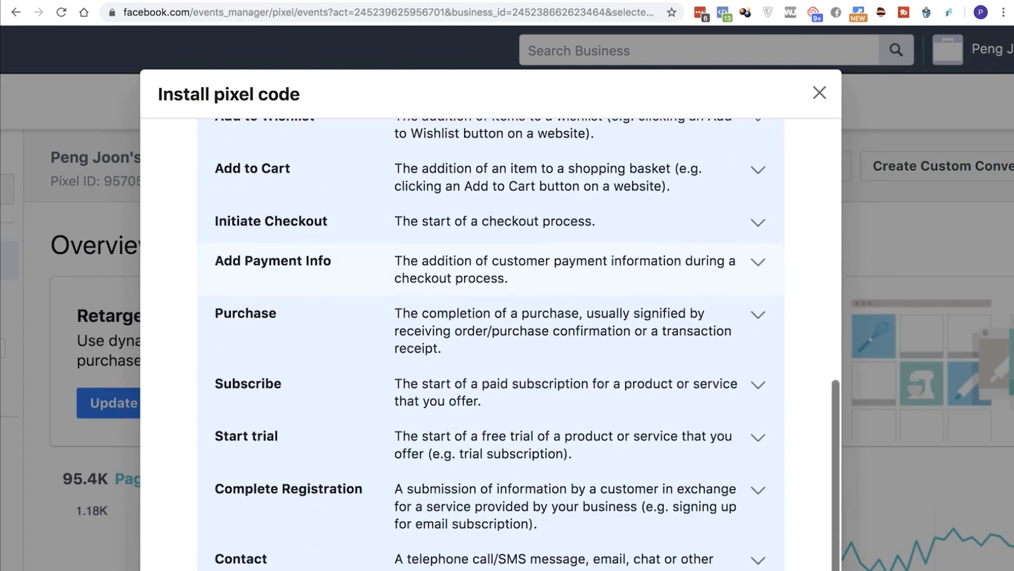
scroll(491, 343, "down", 2)
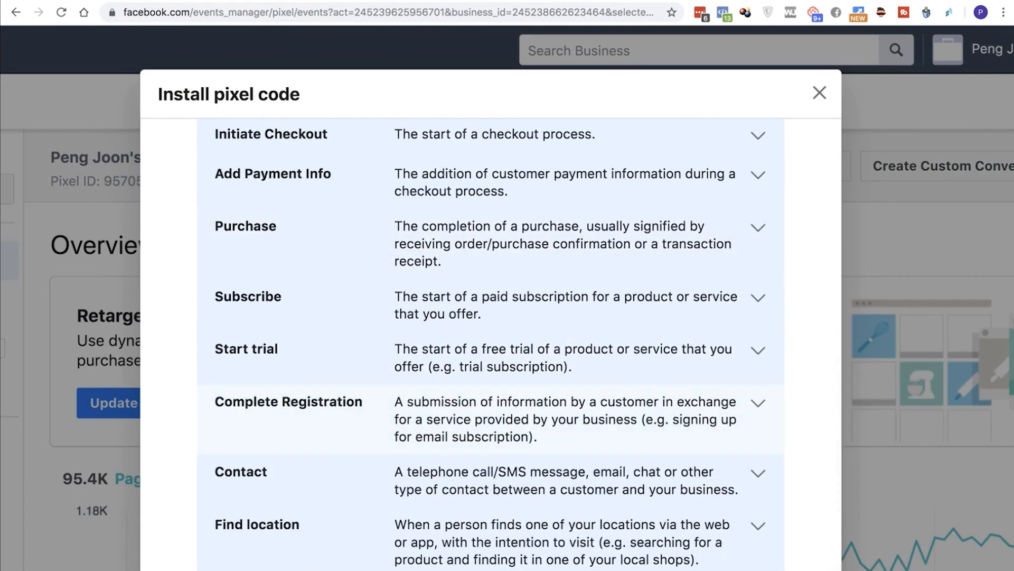
scroll(491, 343, "down", 1)
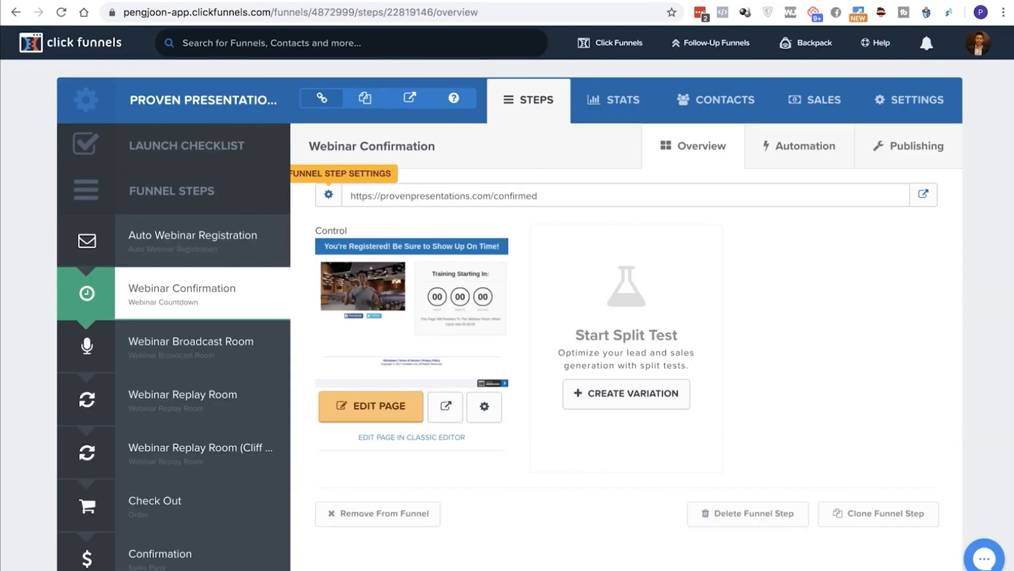
Switch to ClickFunnels, view the Auto Webinar Registration step, and open the Webinar Confirmation page in the page editor
left_click(192, 239)
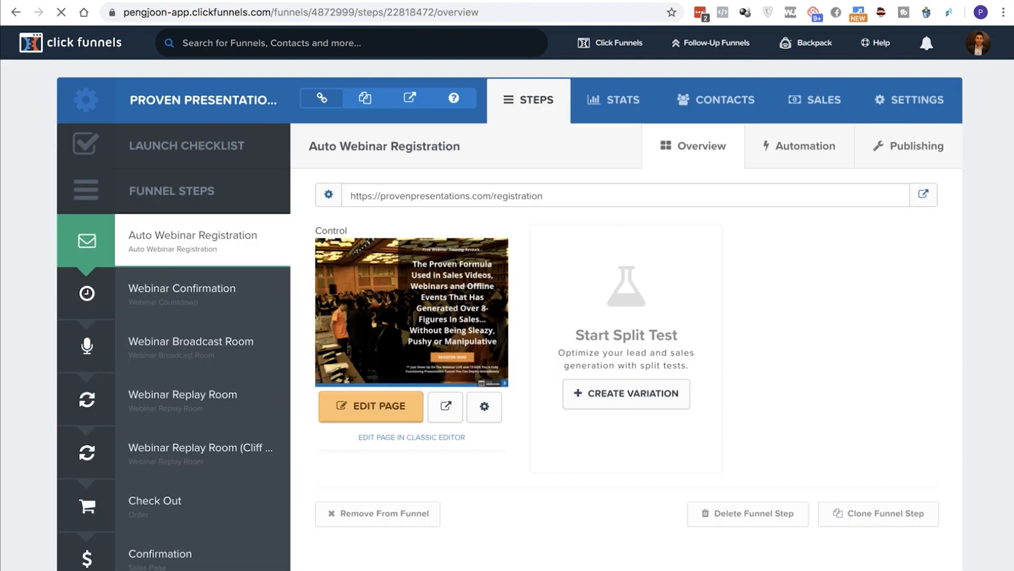
left_click(190, 293)
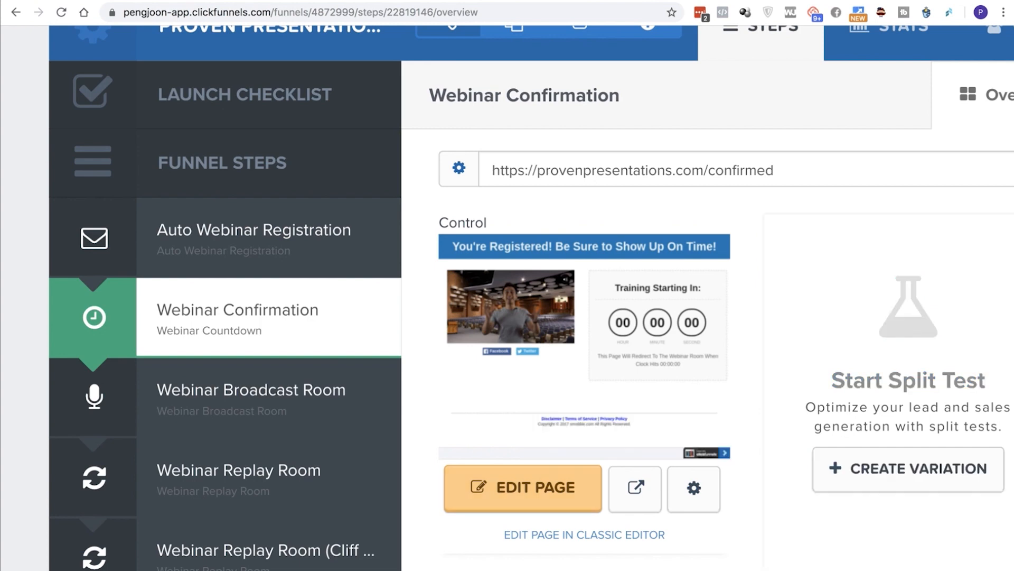
left_click(523, 488)
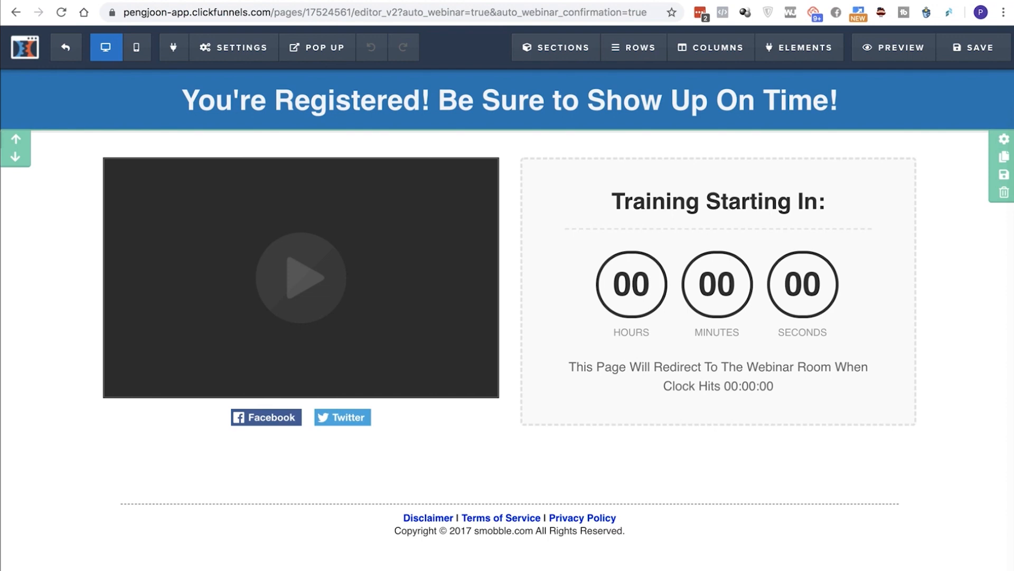
Open the confirmation page's tracking code settings and highlight the CompleteRegistration script in the header code
mouse_move(234, 47)
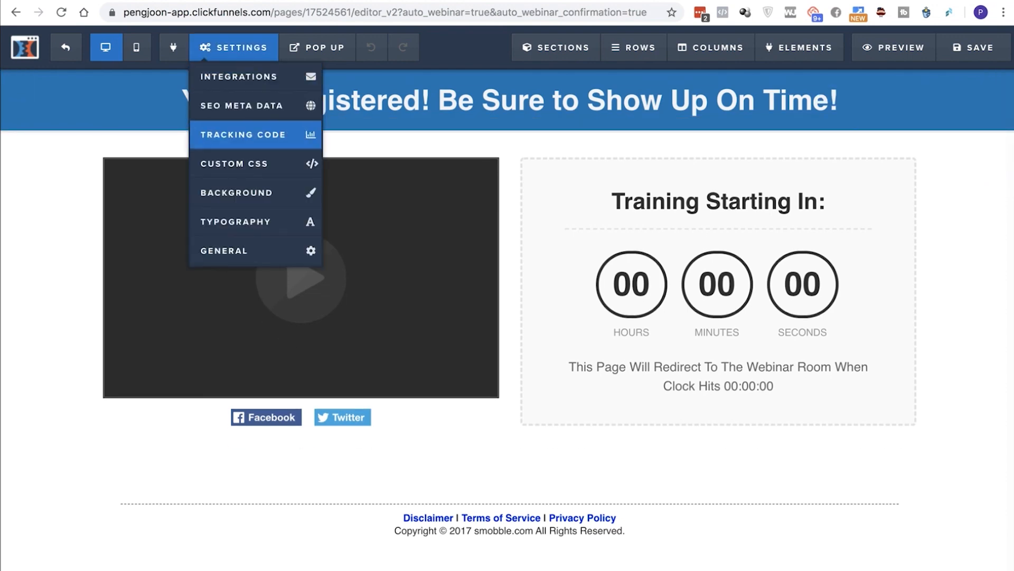
left_click(243, 135)
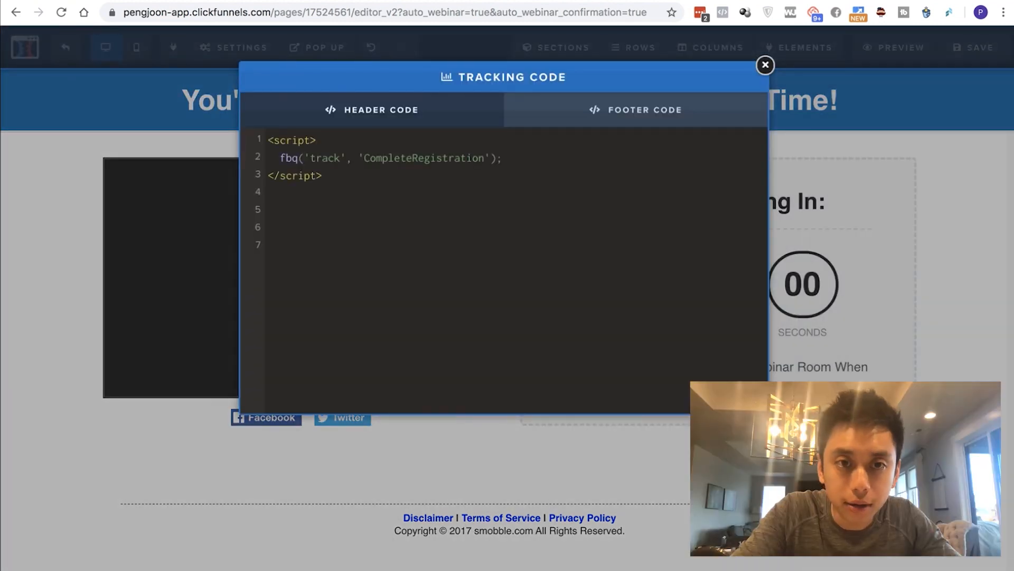
left_click_drag(326, 193, 268, 140)
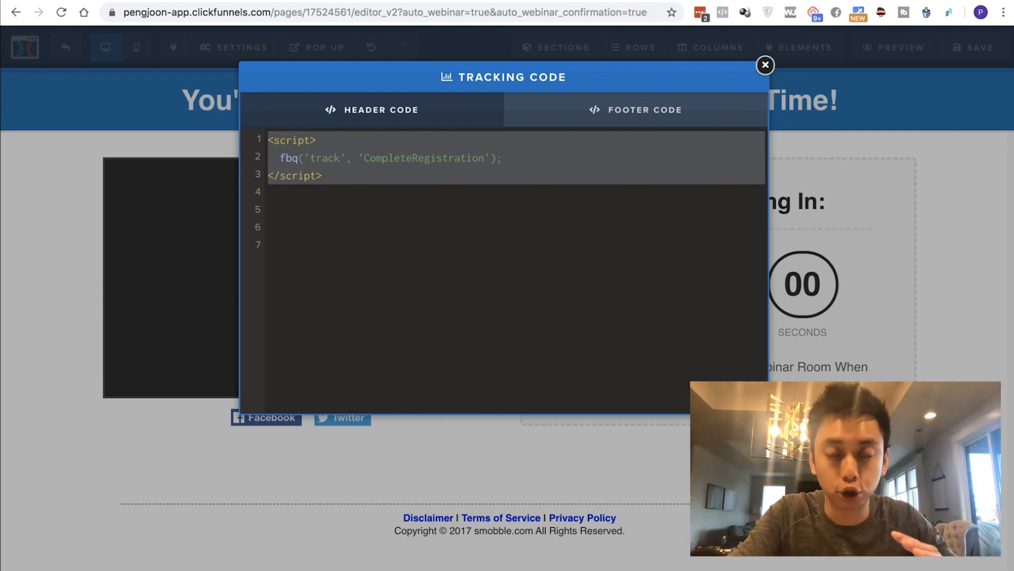
left_click(269, 245)
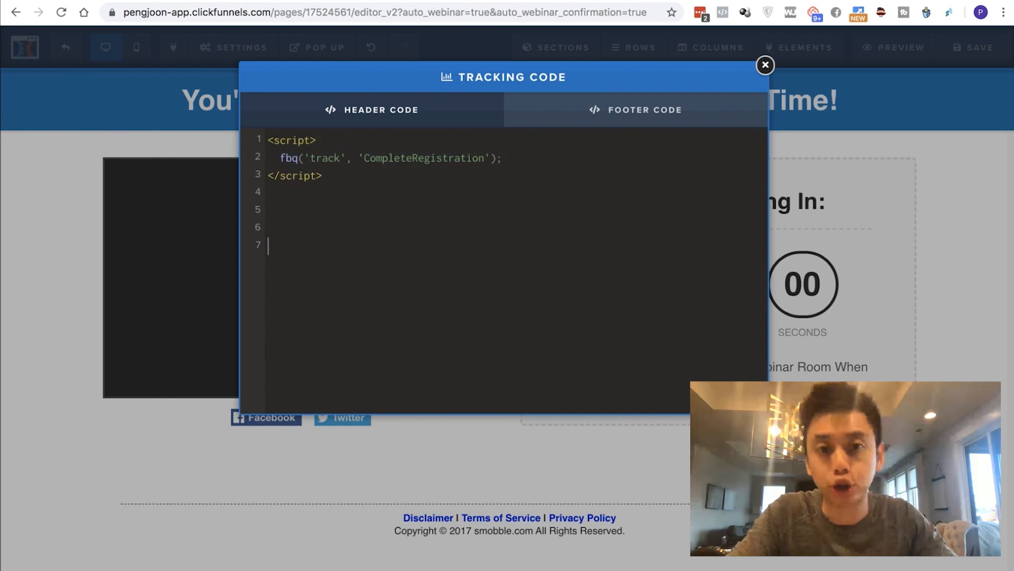
left_click_drag(268, 193, 269, 140)
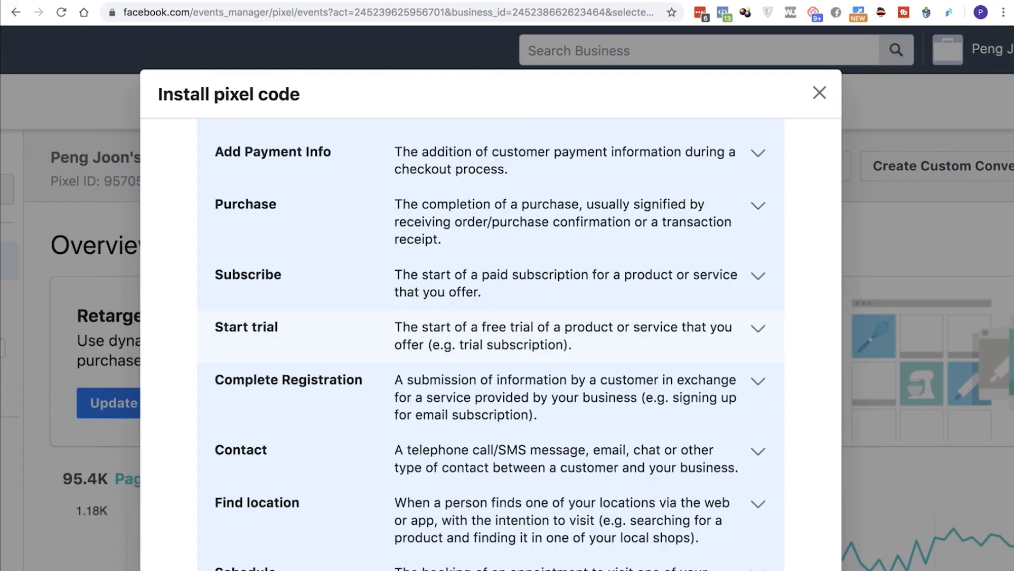
In Events Manager, expand the Complete Registration event and copy its page-load event code snippet to the clipboard
scroll(491, 338, "down", 2)
left_click(491, 338)
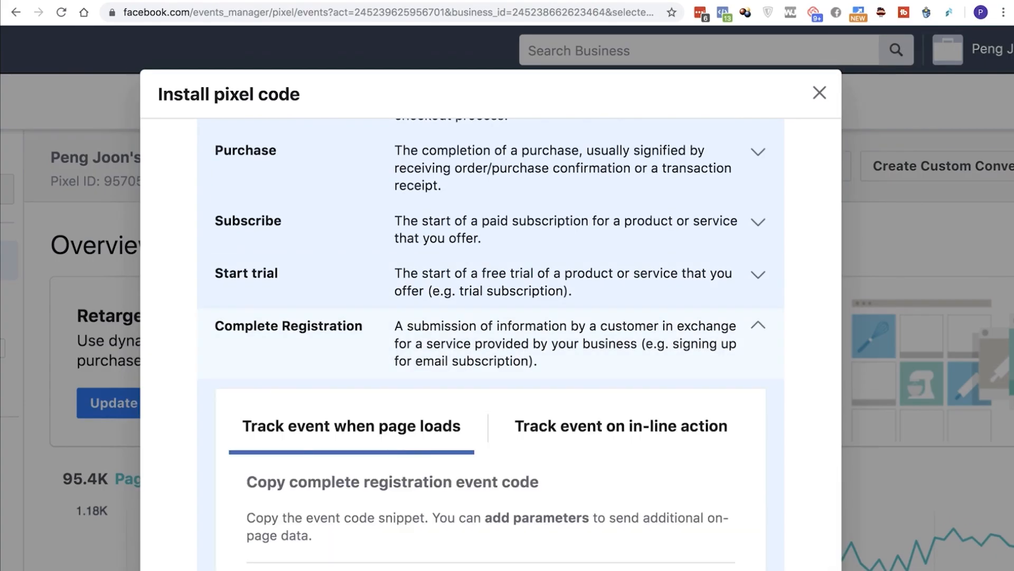
scroll(491, 338, "down", 7)
scroll(491, 370, "down", 3)
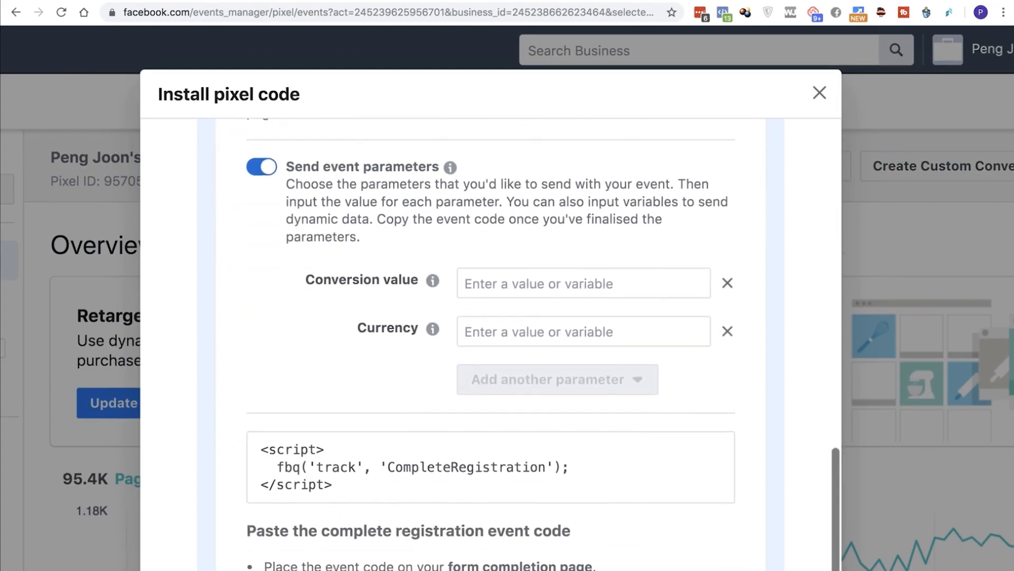
left_click(491, 404)
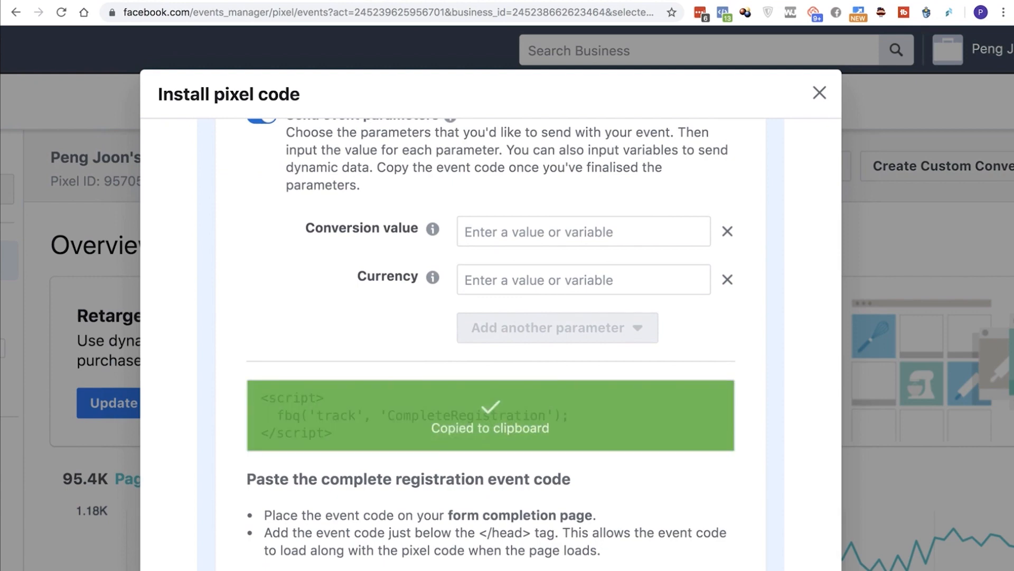
scroll(491, 405, "down", 1)
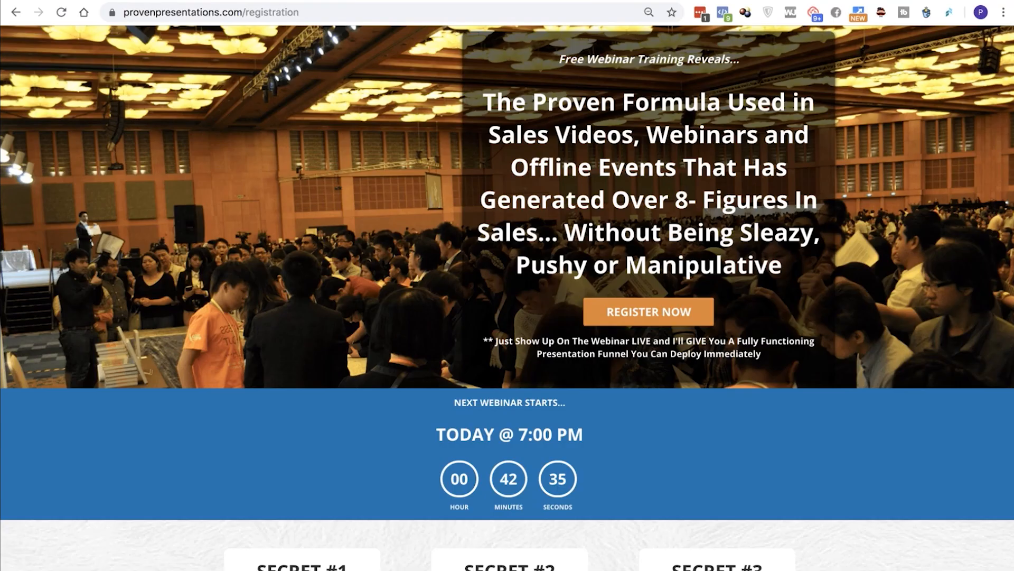
On the provenpresentations.com registration page, submit the webinar sign-up form with a dummy name and e-mail address
left_click(649, 312)
left_click(509, 221)
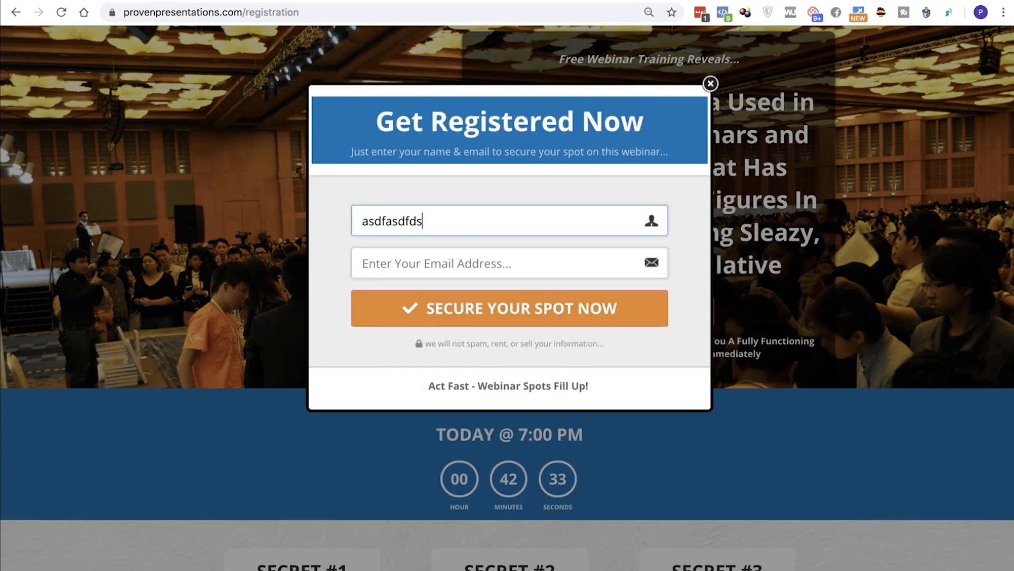
key("Tab")
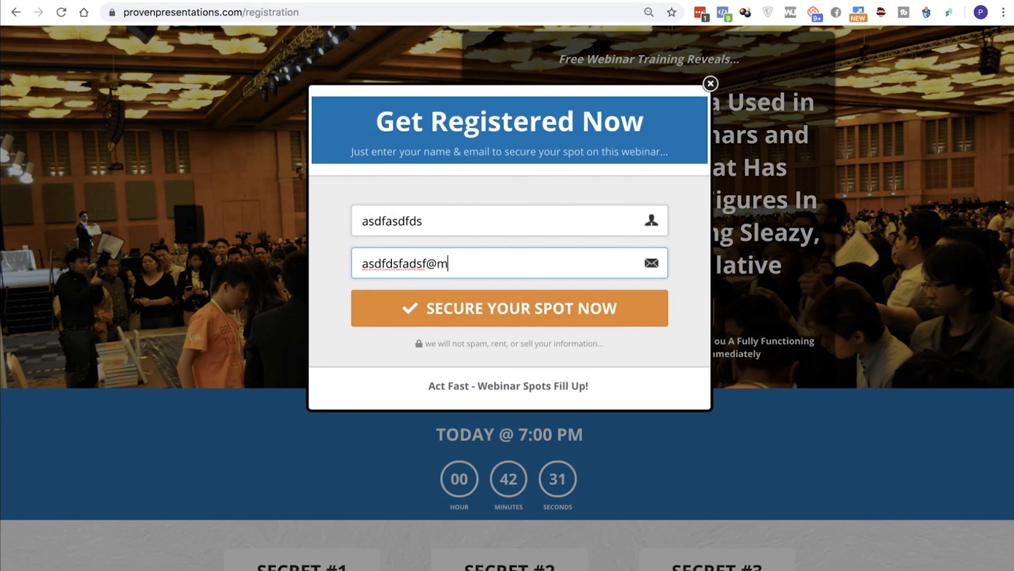
key("BackSpace")
key("Return")
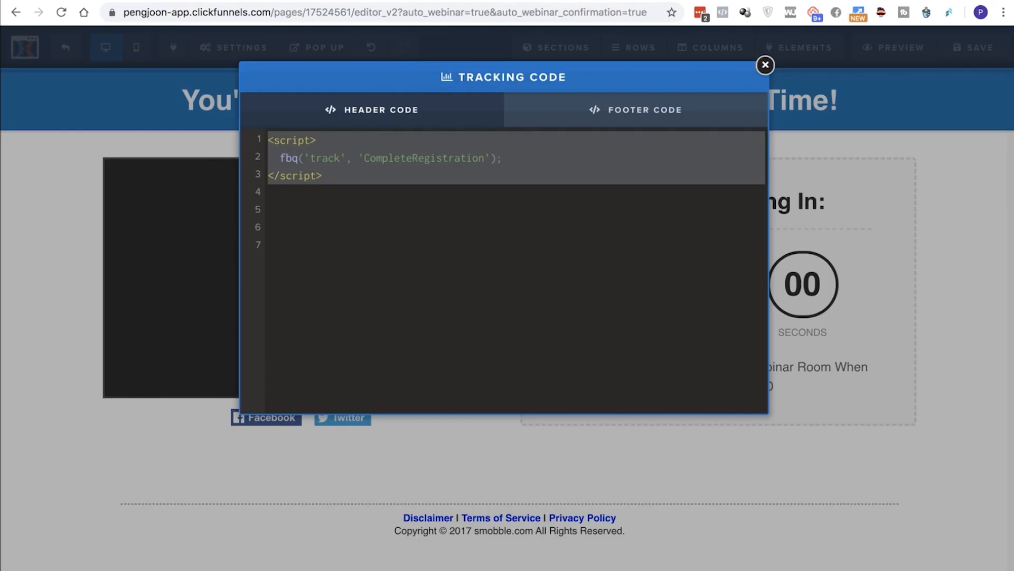
Highlight the CompleteRegistration script in the confirmation page's header code and review the event code placement instructions in Events Manager
left_click(268, 210)
left_click(364, 158)
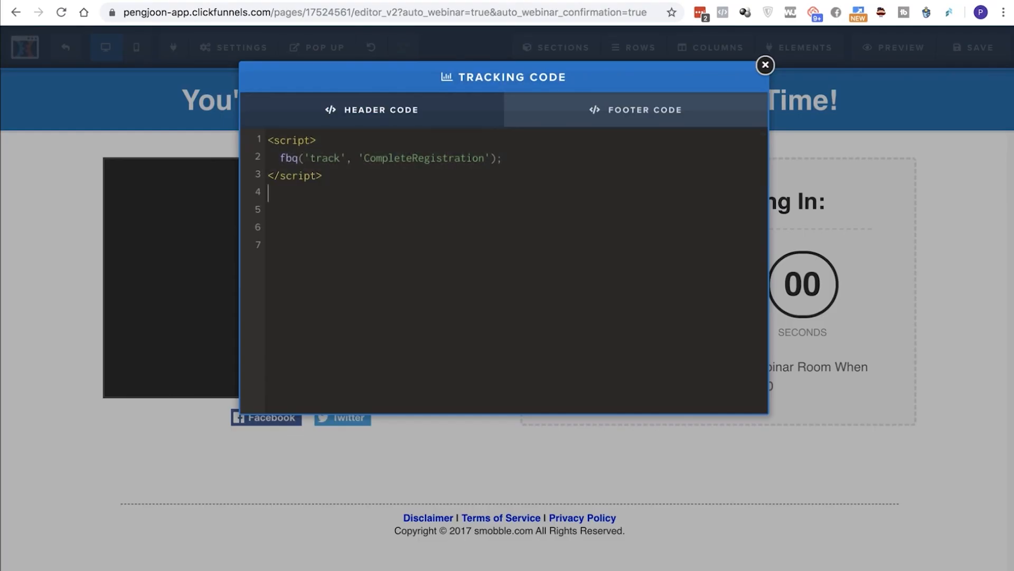
left_click_drag(269, 193, 267, 140)
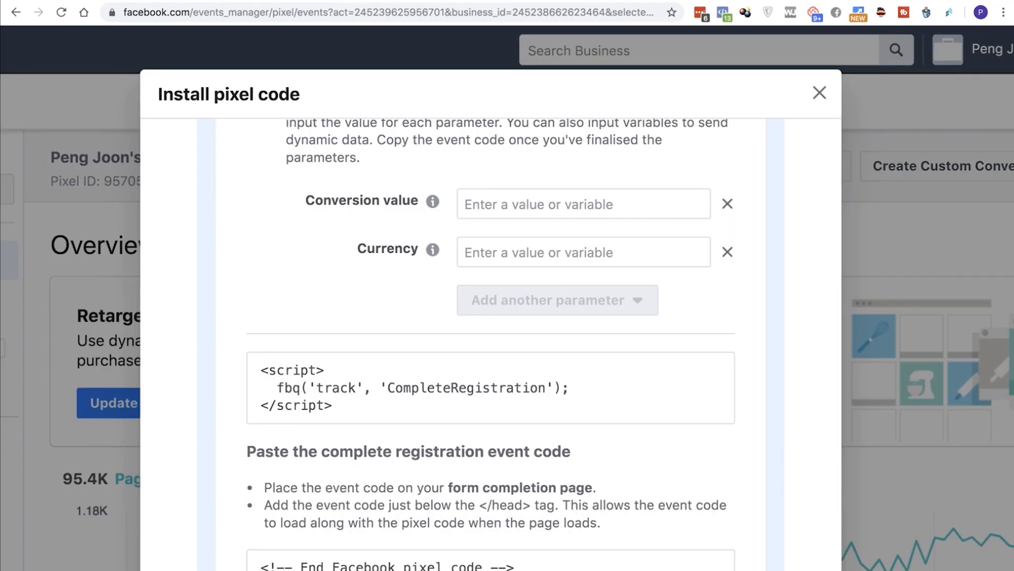
scroll(491, 343, "down", 5)
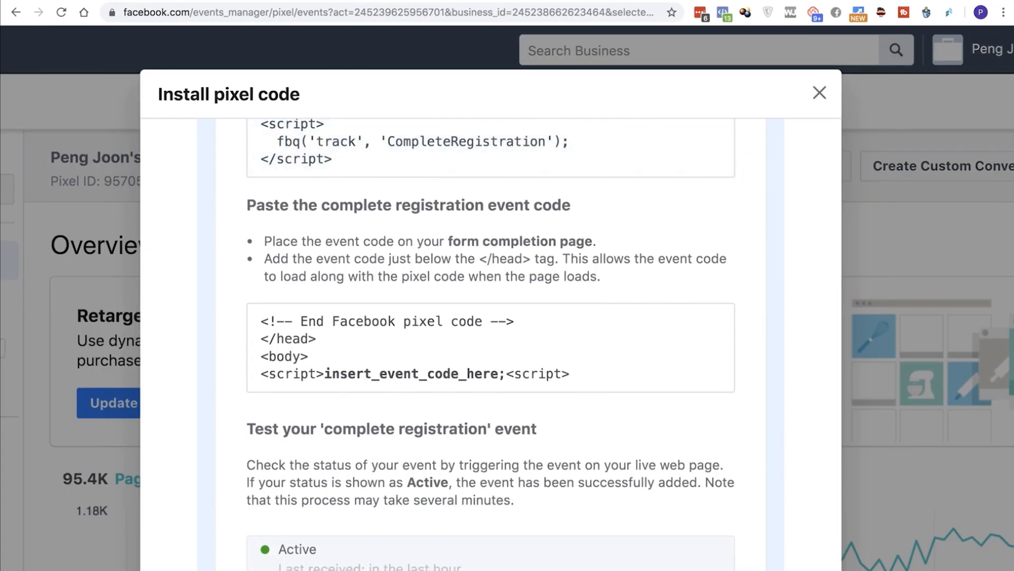
scroll(490, 344, "up", 2)
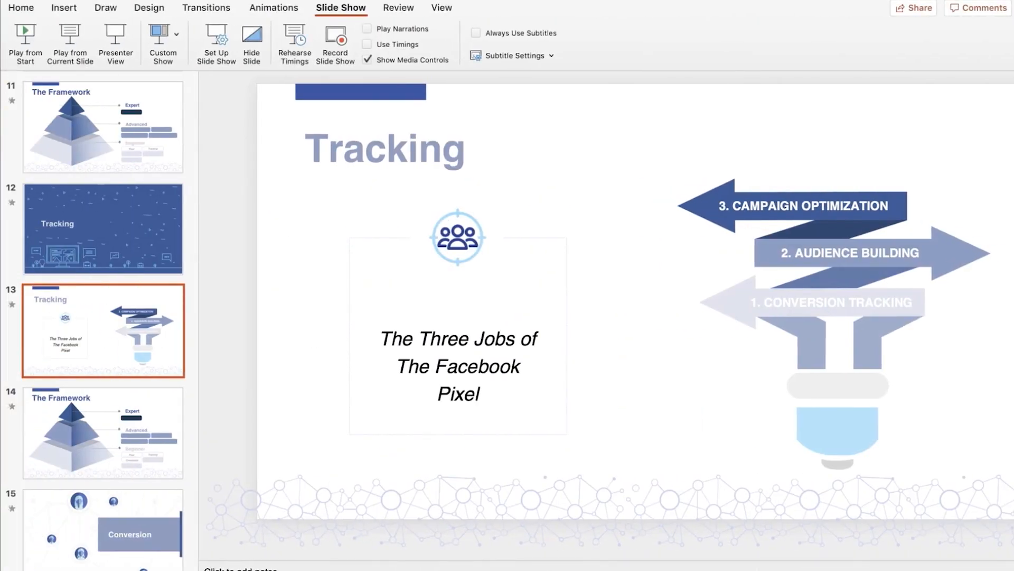
Switch to PowerPoint and play the slide show from the Tracking slide about the three jobs of the Facebook pixel
left_click(71, 36)
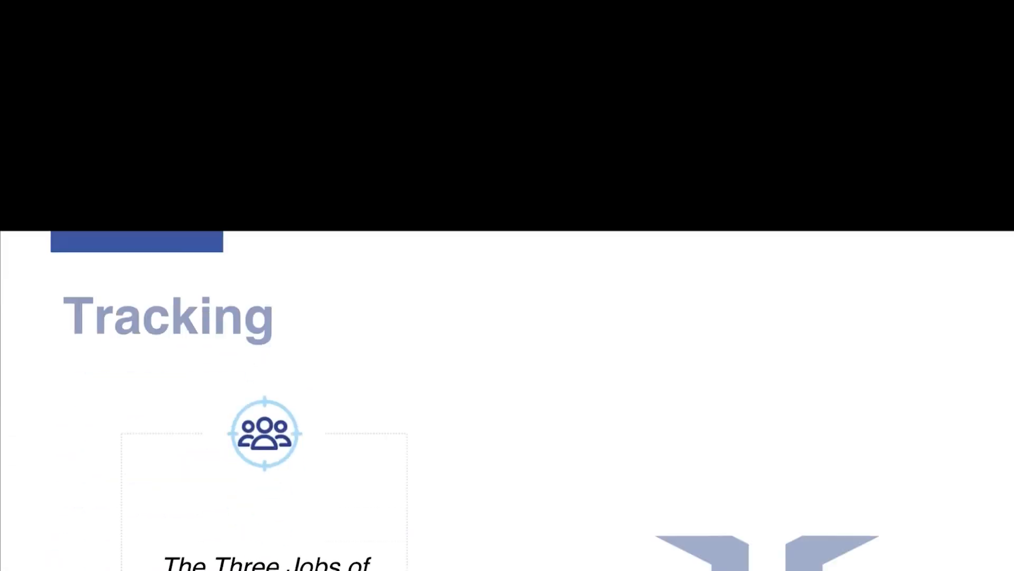
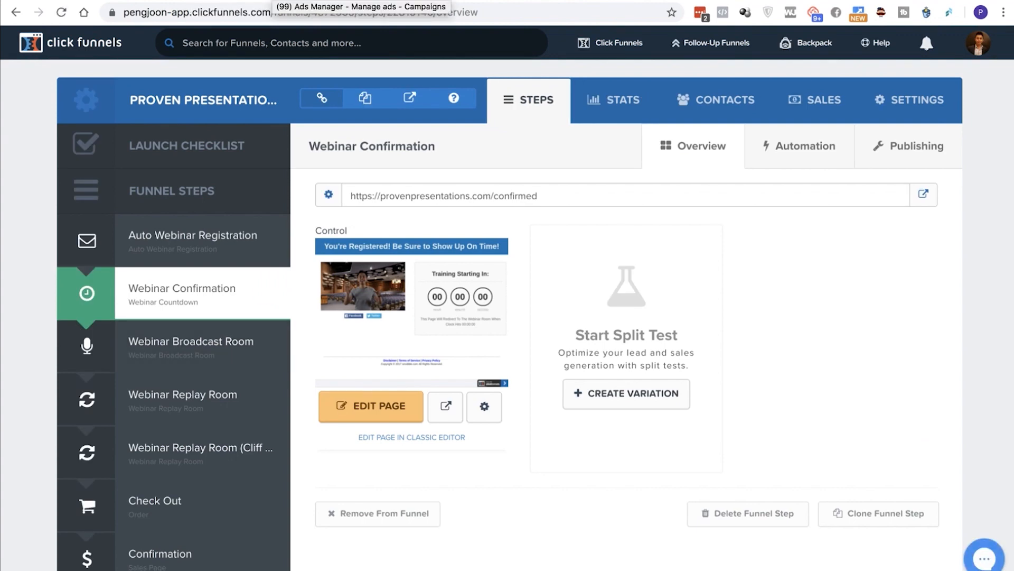
Switch to the ad set creation page in Ads Manager and leave it for the campaigns overview, discarding the unsaved changes
left_click(273, 1)
scroll(507, 338, "down", 1)
scroll(507, 338, "down", 1)
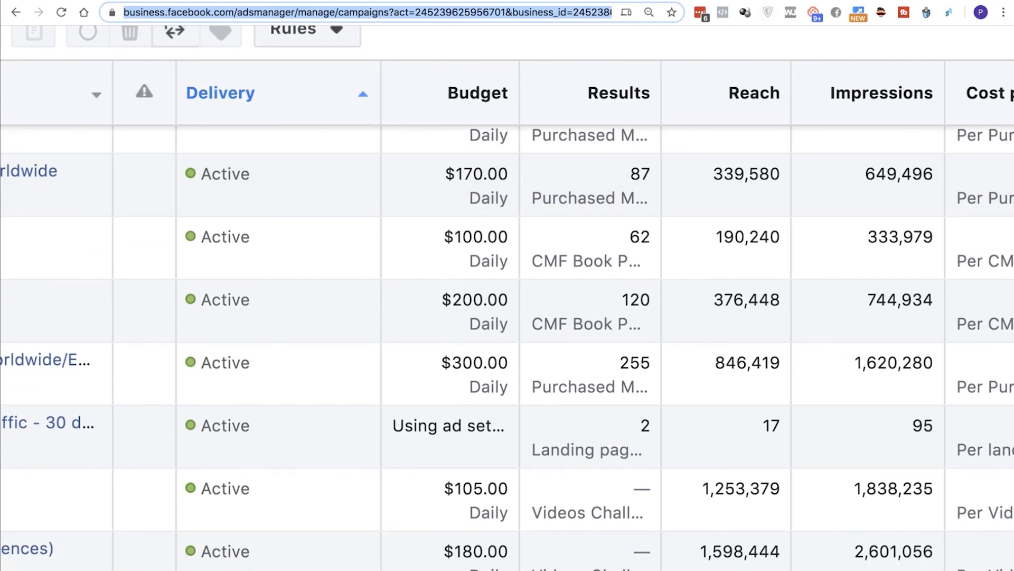
key("ctrl+Tab")
scroll(507, 338, "up", 10)
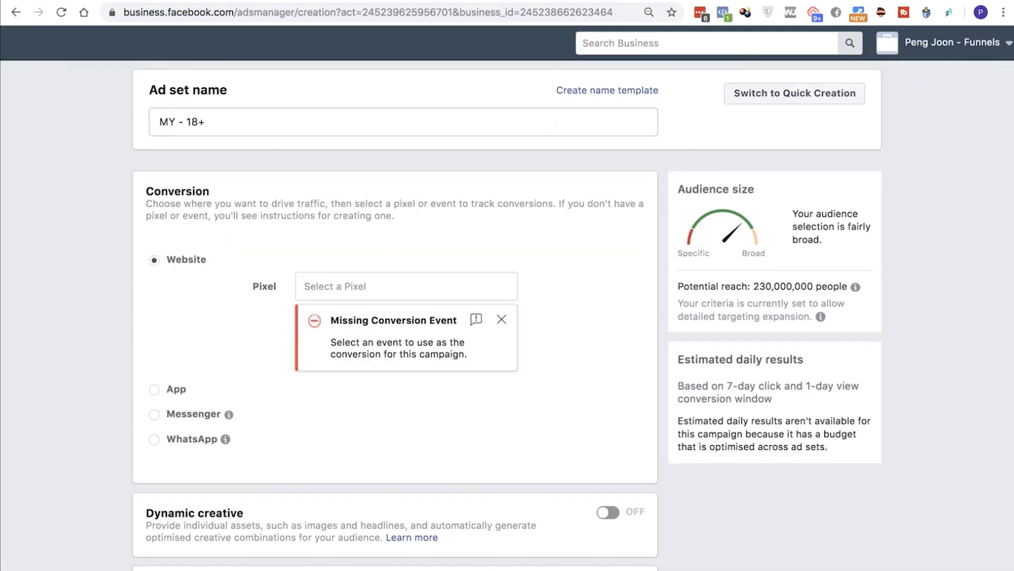
key("ctrl+minus")
key("ctrl+minus")
key("ctrl+minus")
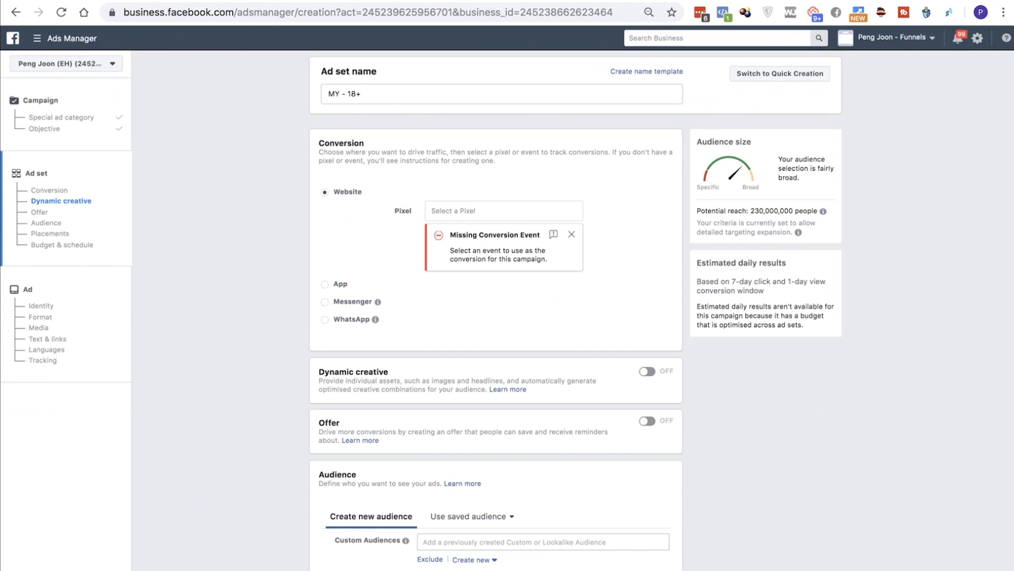
left_click(63, 38)
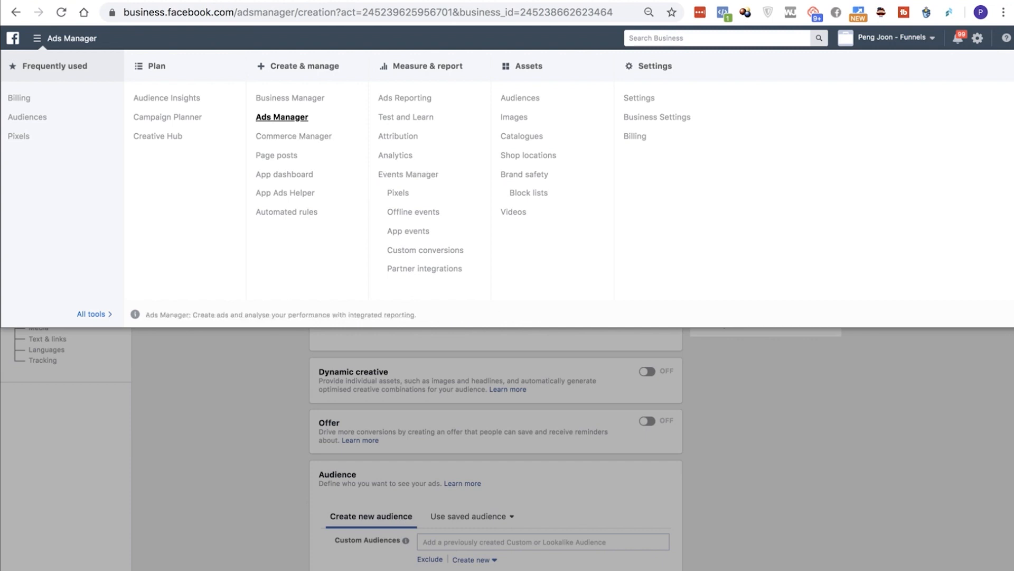
left_click(282, 117)
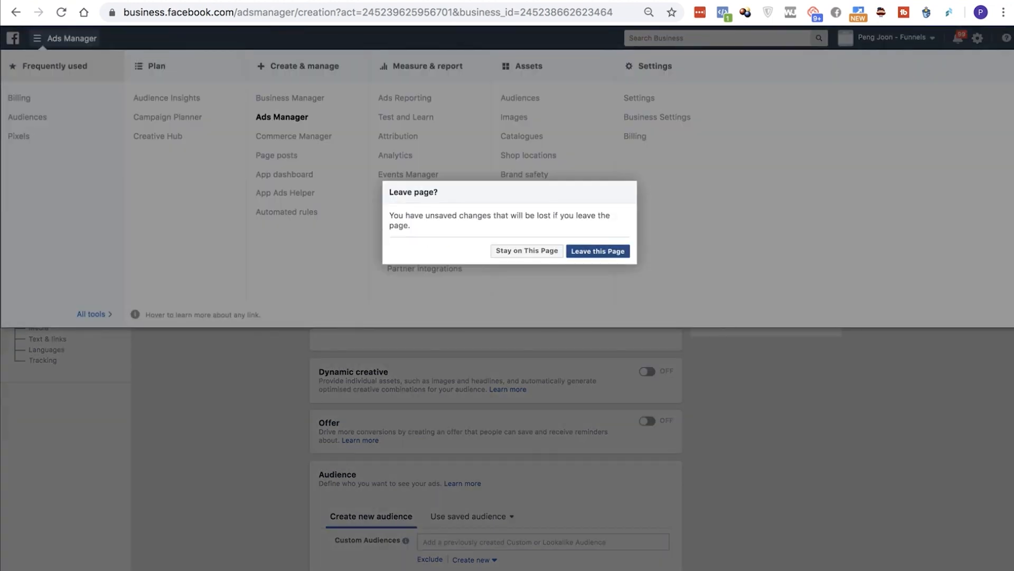
left_click(612, 252)
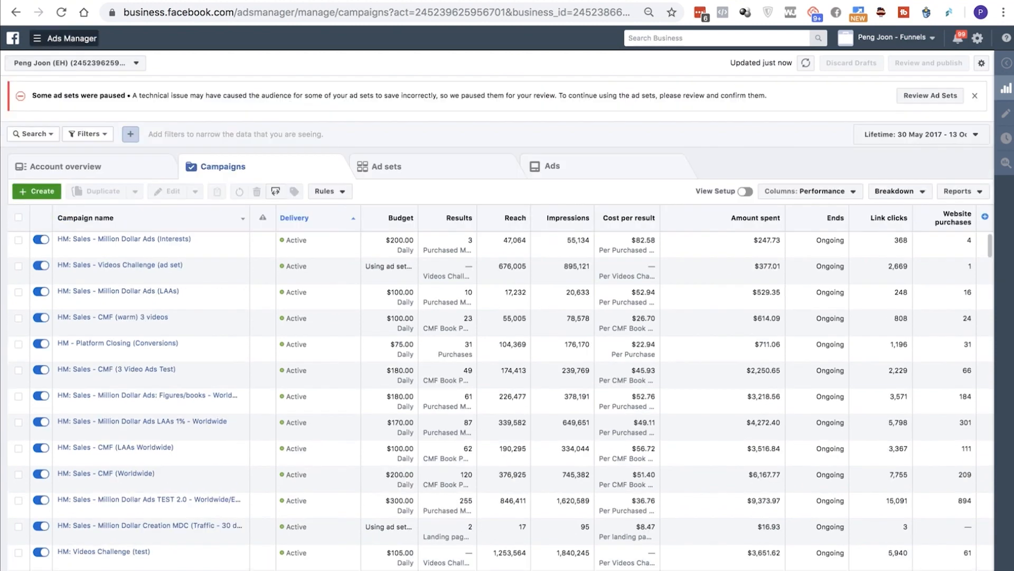
Go to the Audiences page and start creating a custom audience from website traffic
left_click(37, 38)
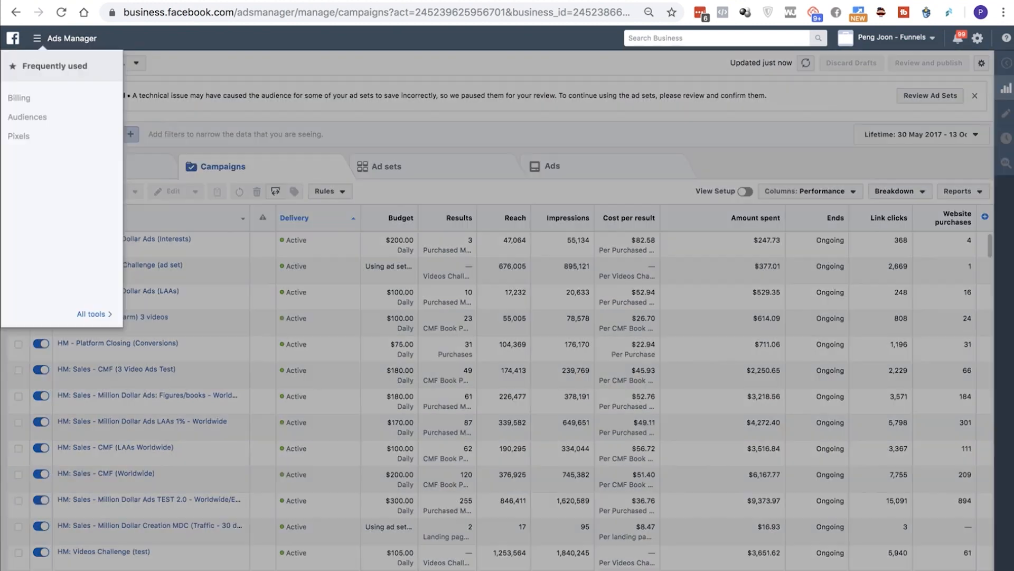
left_click(28, 117)
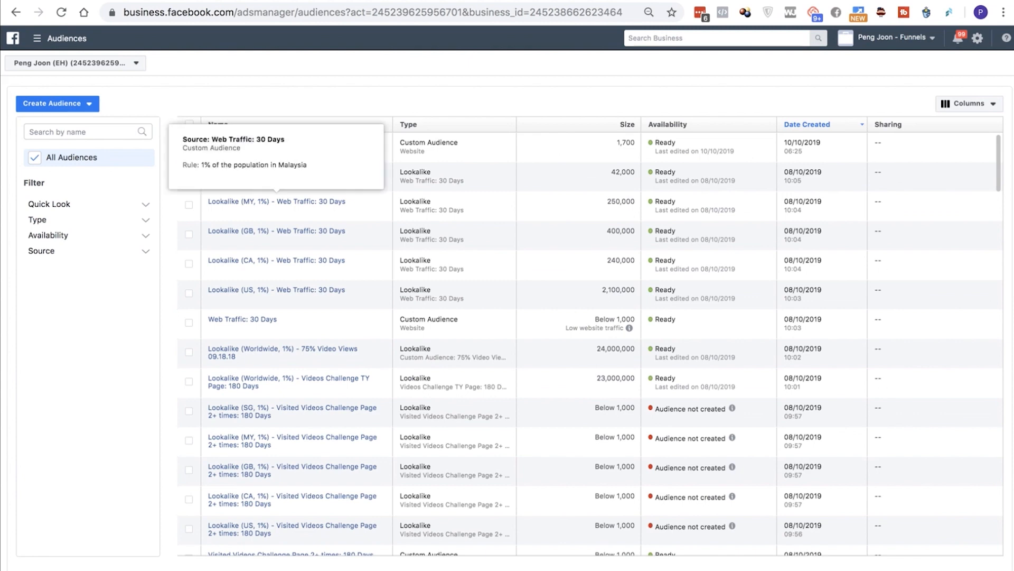
left_click(57, 103)
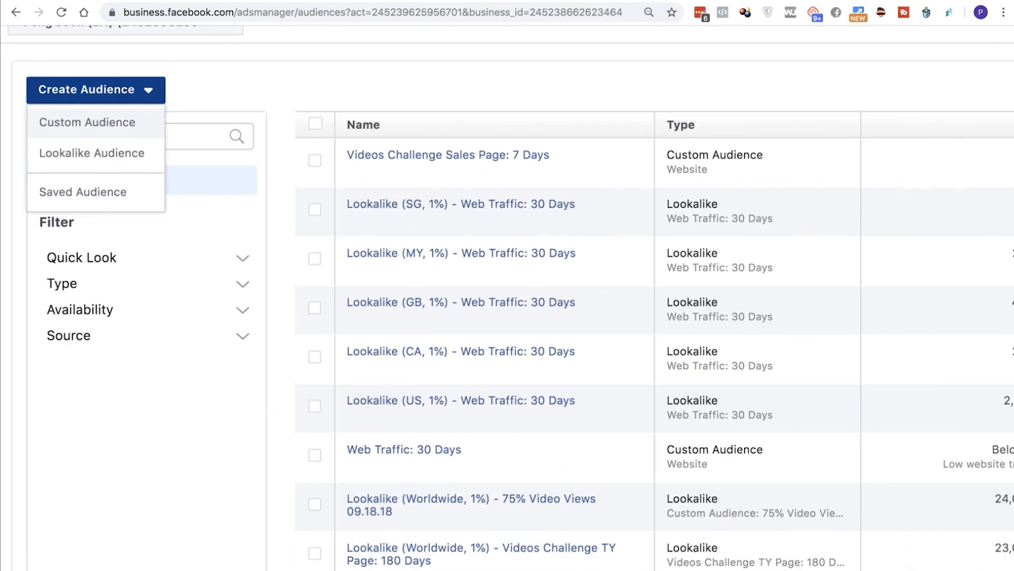
left_click(87, 122)
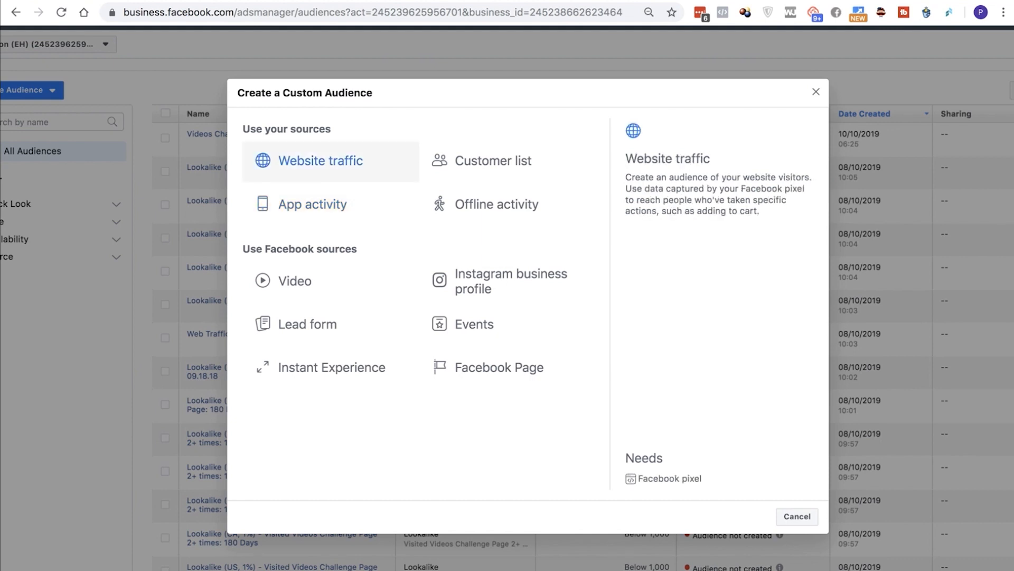
scroll(338, 168, "left", 1)
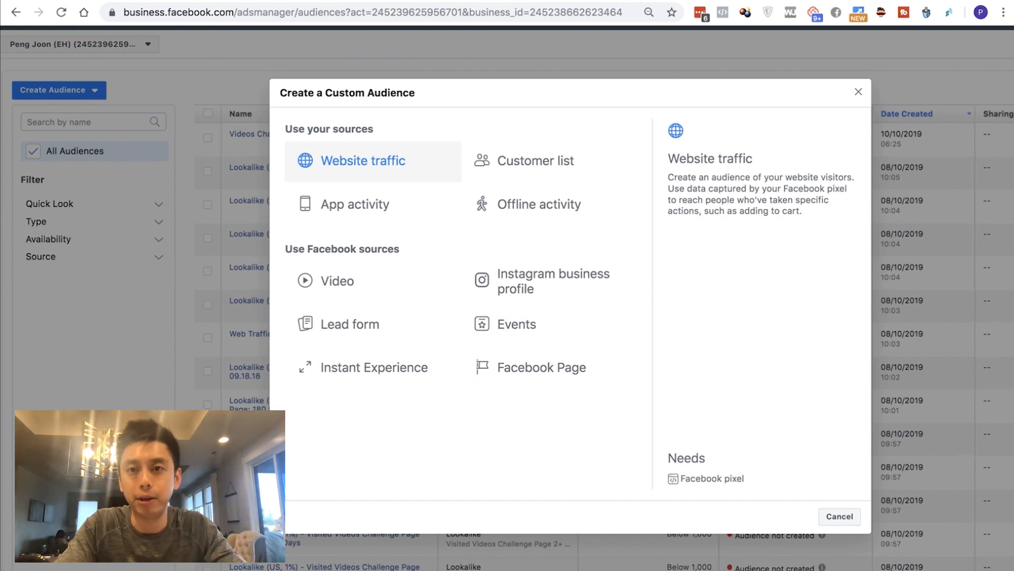
left_click(355, 162)
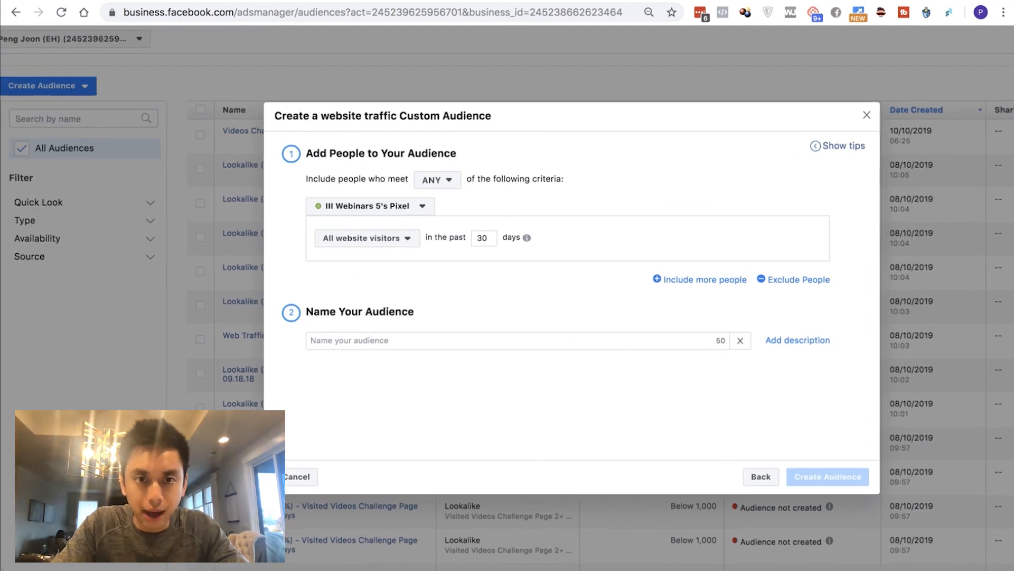
Keep III Webinars 5's Pixel as the source and include people who visited specific web pages
left_click(370, 206)
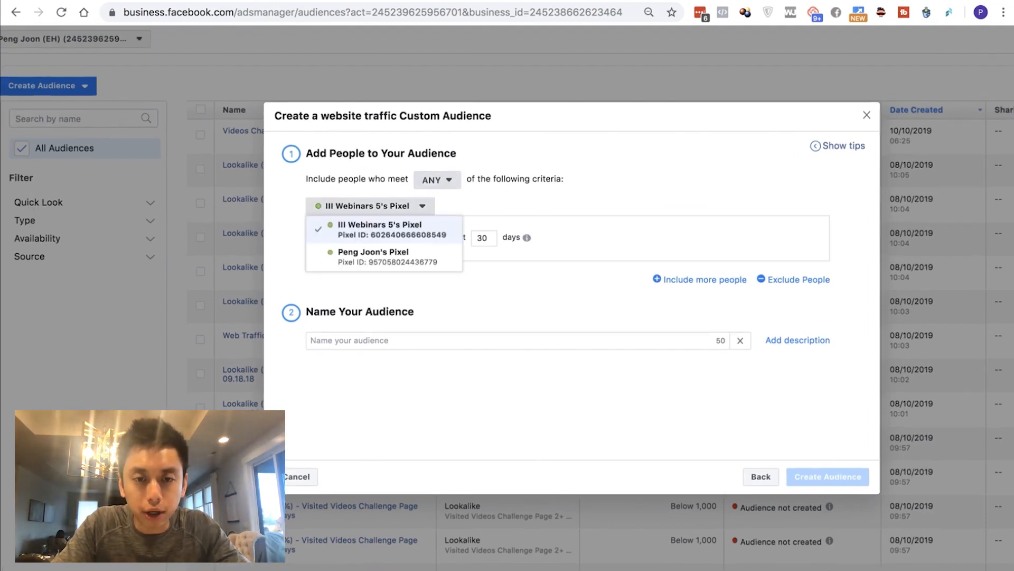
left_click(438, 180)
left_click(365, 237)
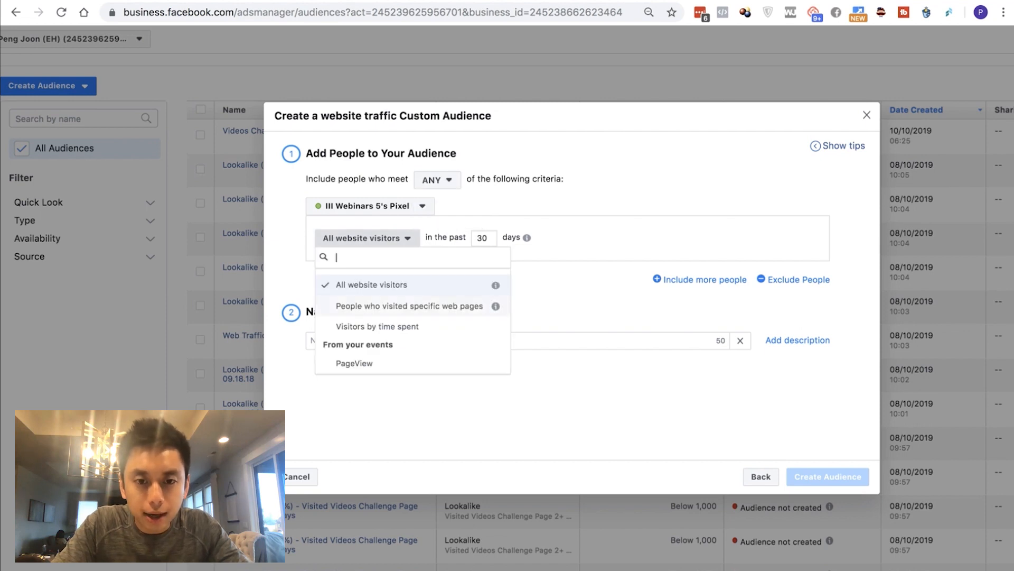
left_click(410, 306)
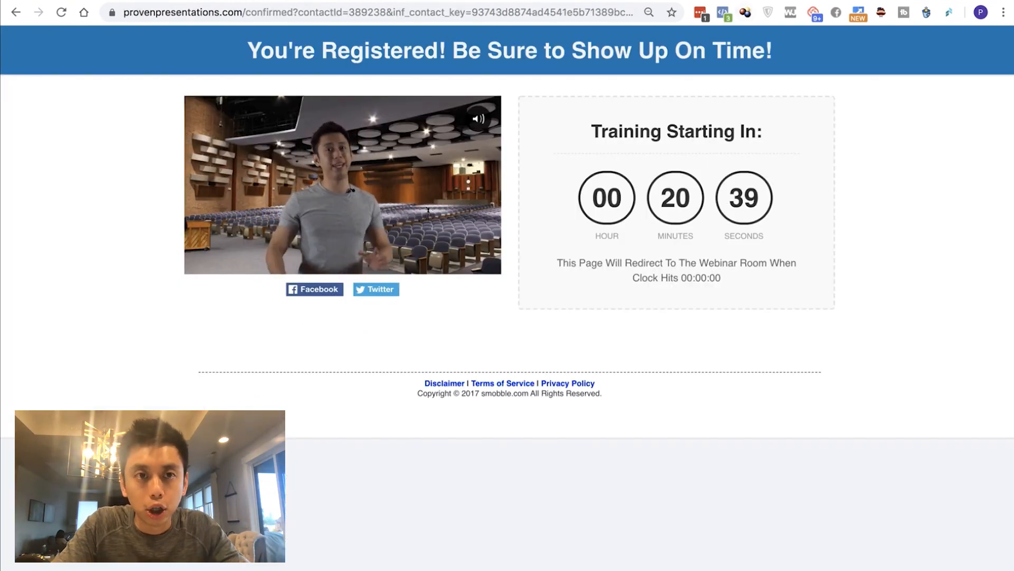
Load provenpresentations.com in a new browser tab and copy the registration page's URL
key("super+t")
type("provenpresentations.com")
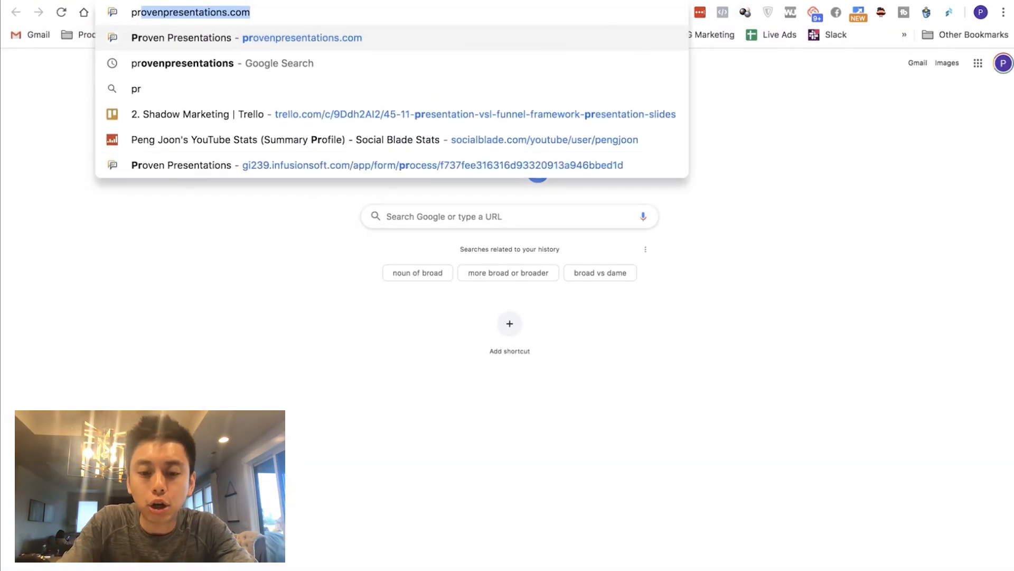
key("Return")
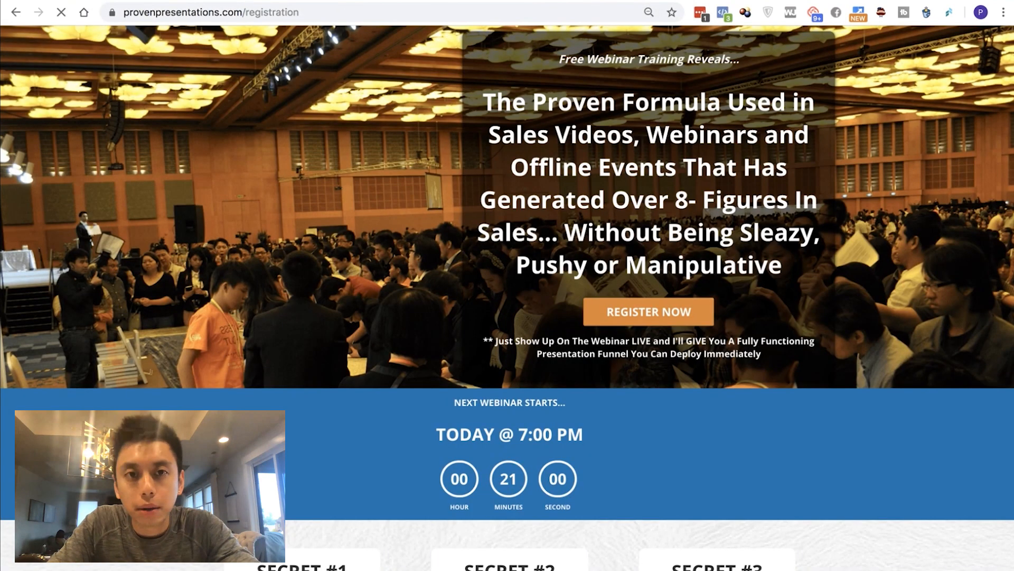
key("super+l")
key("super+c")
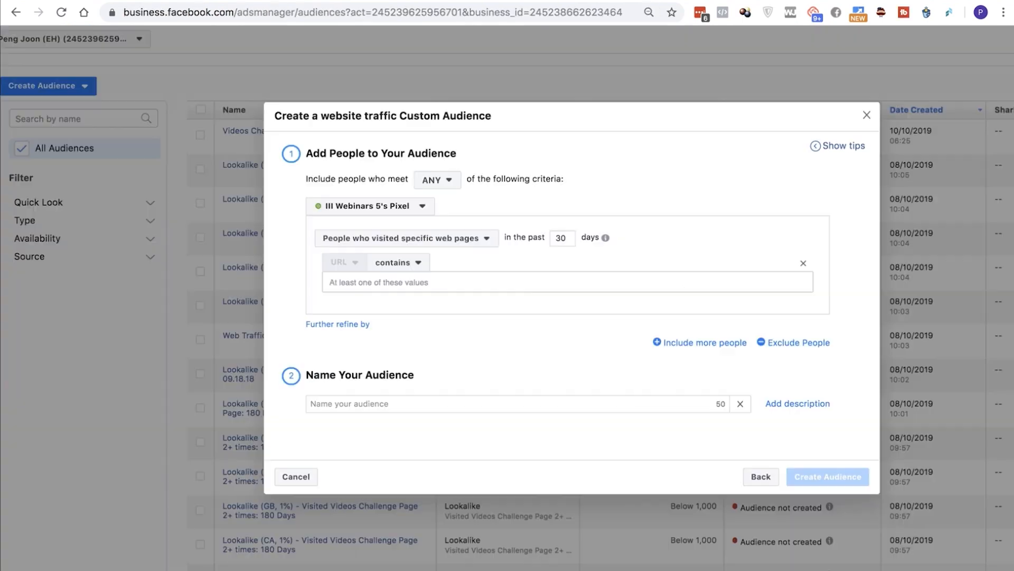
left_click(331, 282)
key("super+equal")
key("super+equal")
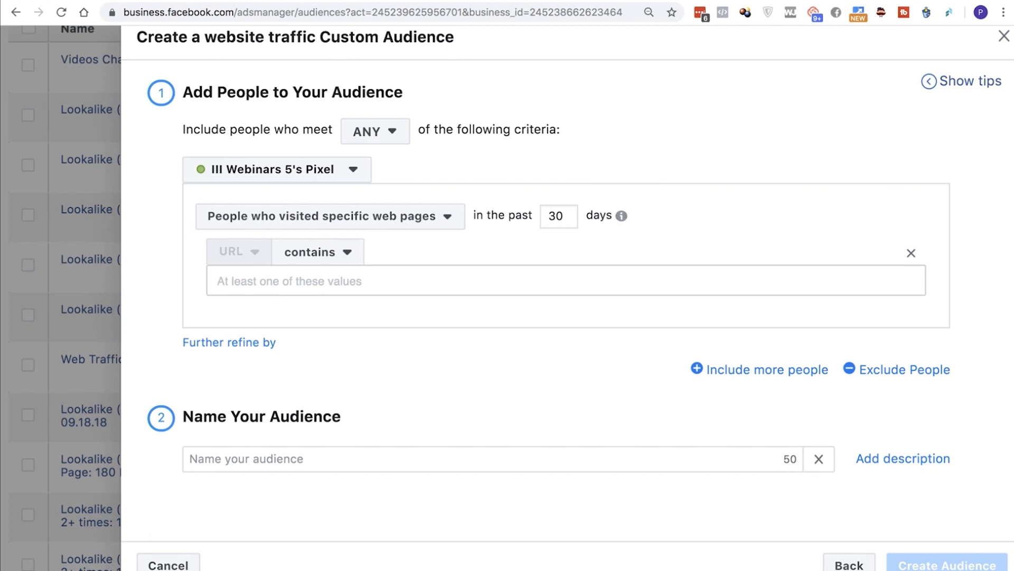
double_click(556, 216)
type("90")
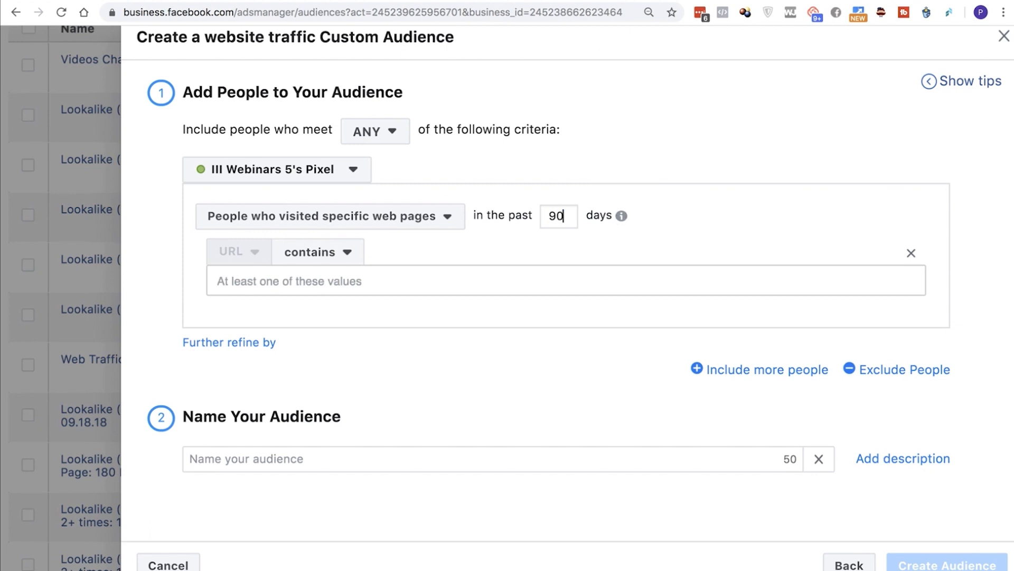
left_click(218, 281)
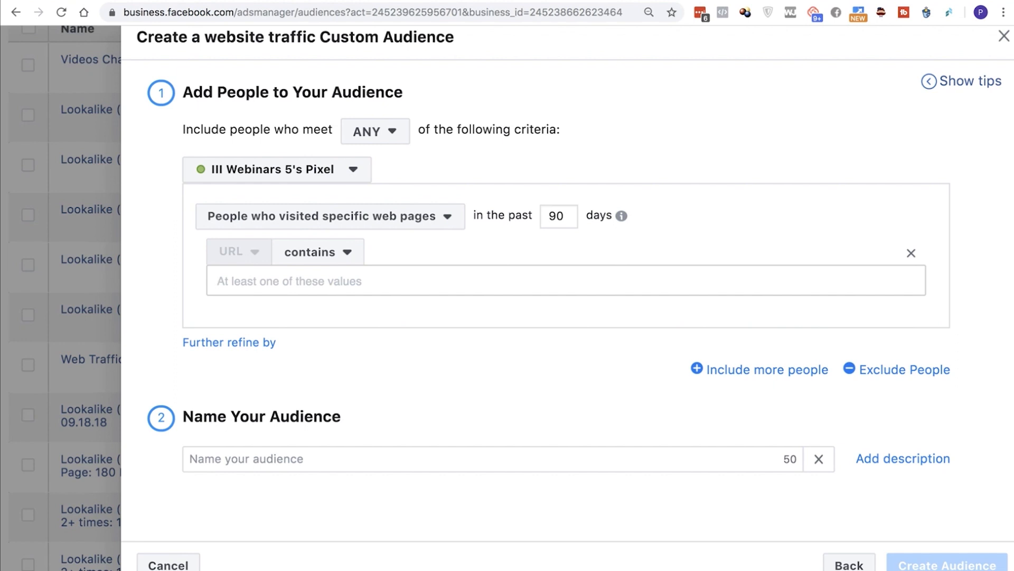
right_click(372, 273)
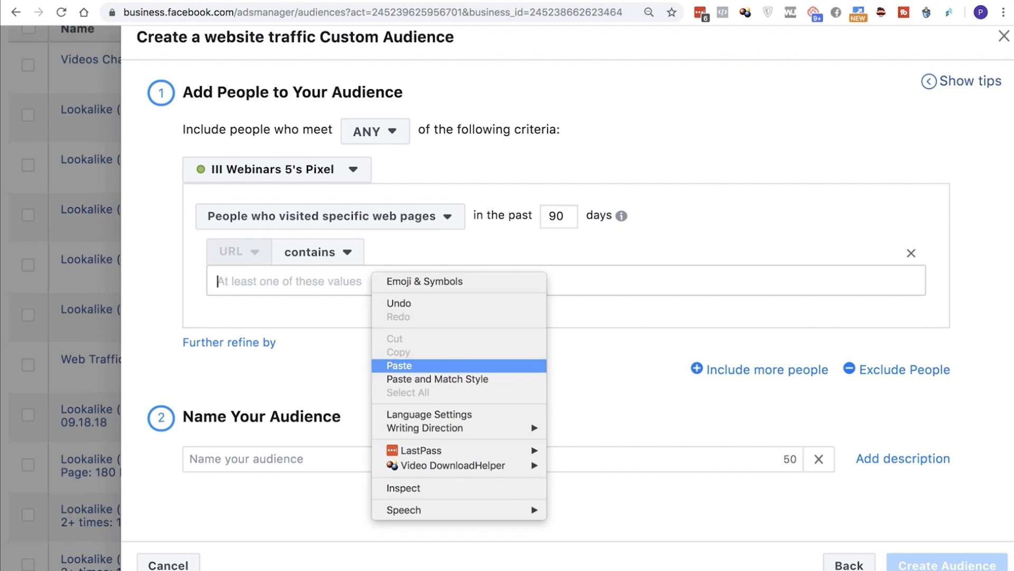
left_click(399, 365)
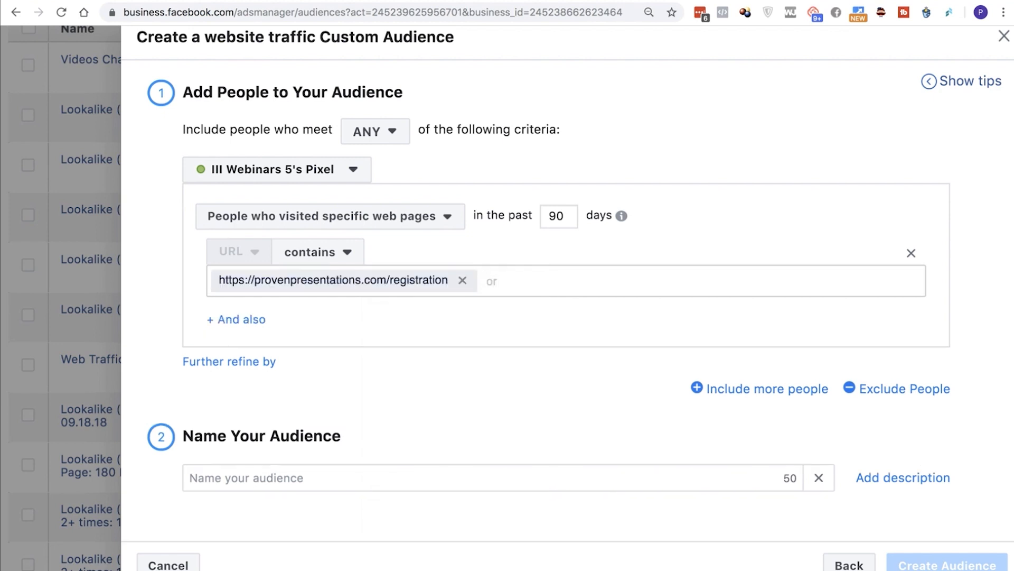
left_click(241, 319)
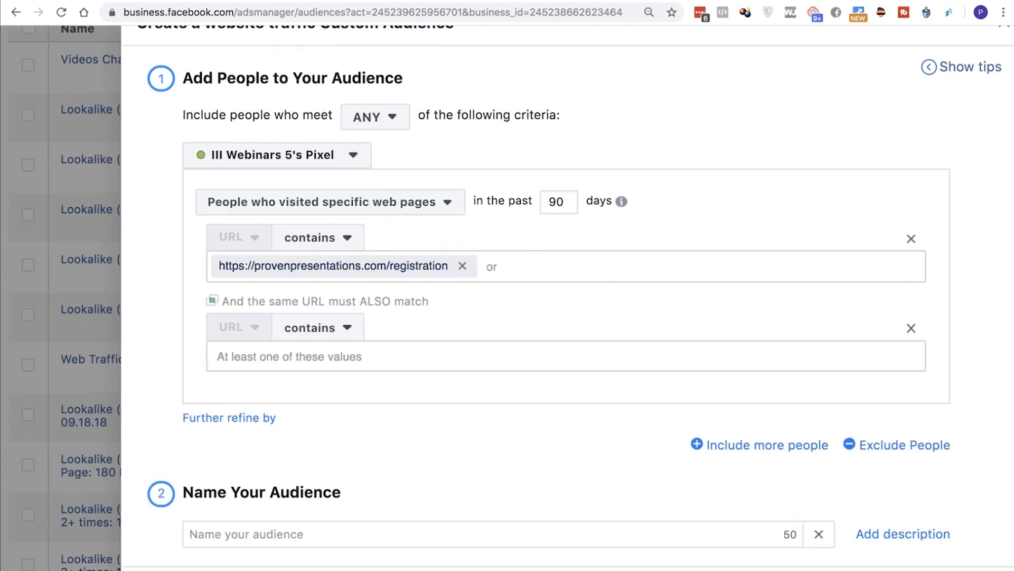
left_click(316, 327)
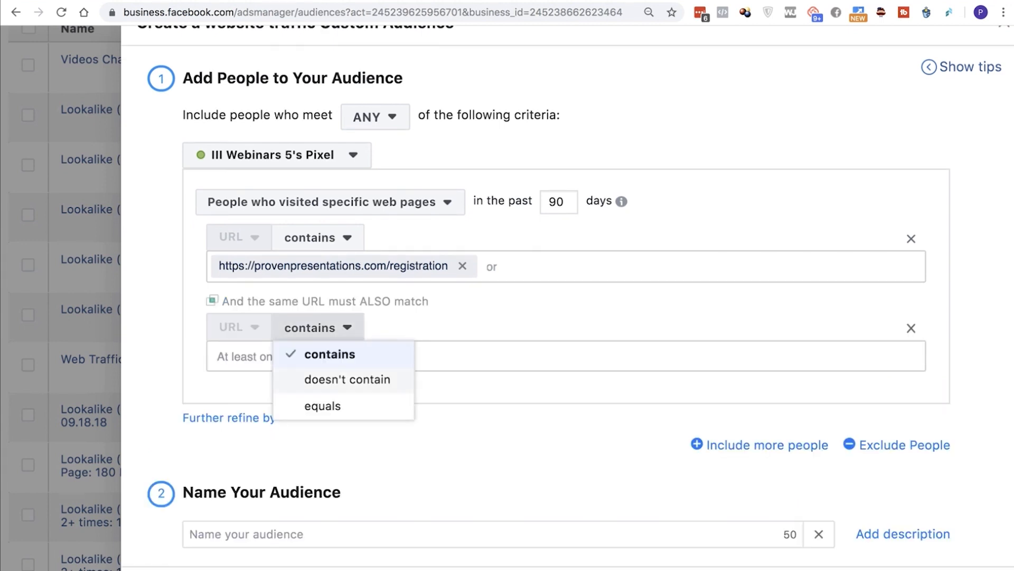
left_click(347, 379)
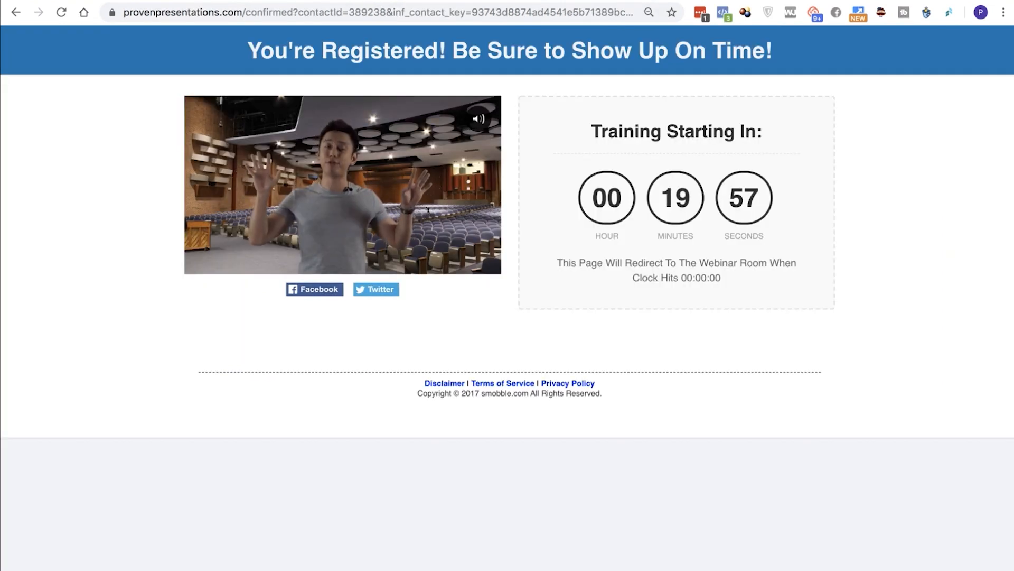
left_click_drag(294, 12, 124, 12)
key("super+c")
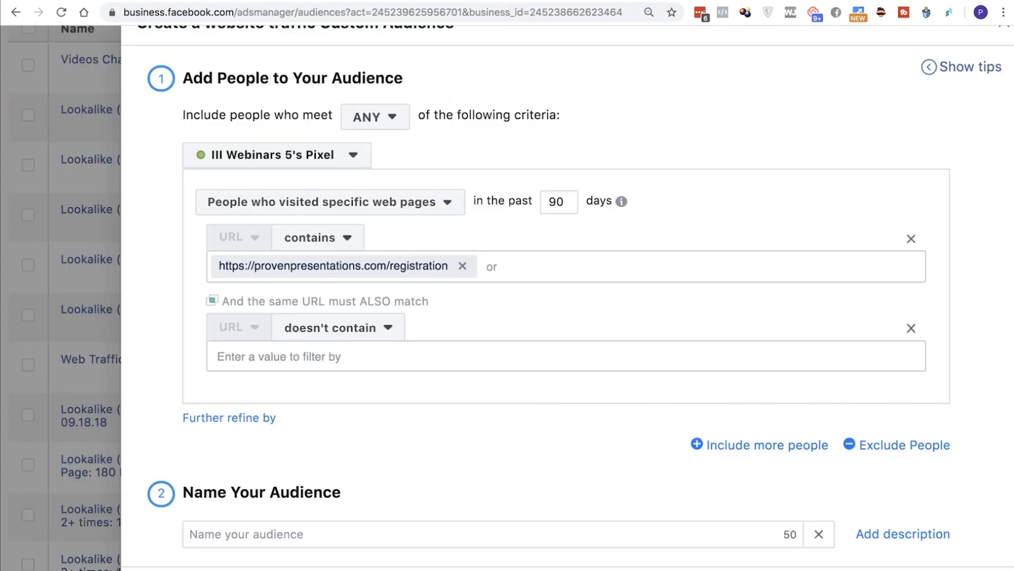
left_click(347, 356)
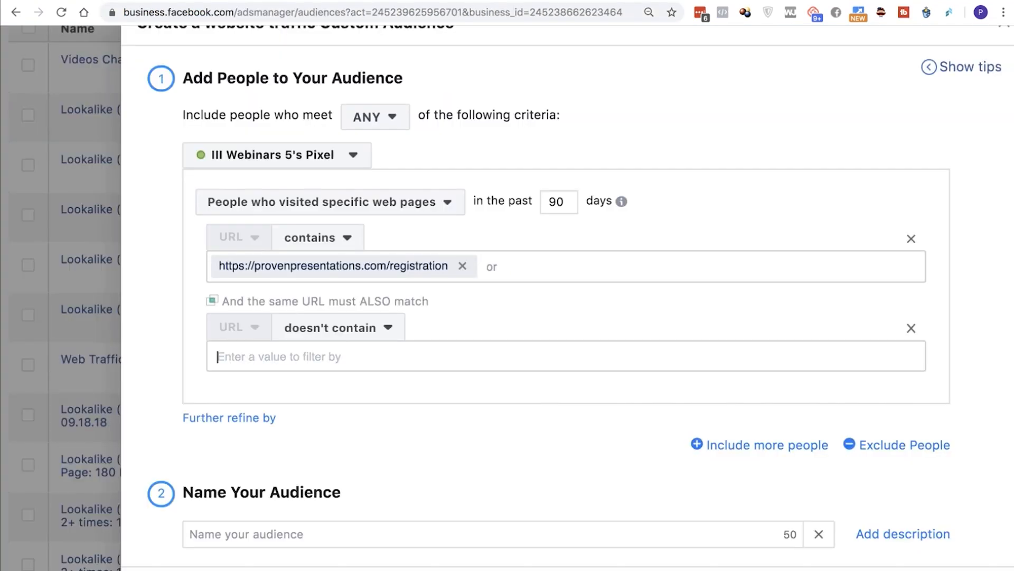
right_click(346, 356)
left_click(375, 448)
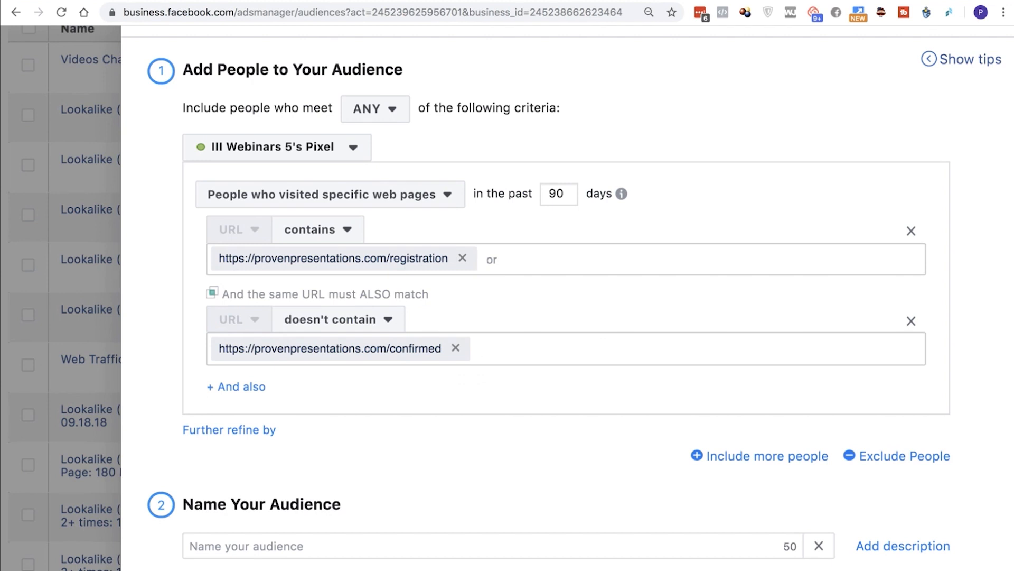
Review the registration and confirmation pages against the audience's include and exclude URL conditions
scroll(529, 296, "down", 1)
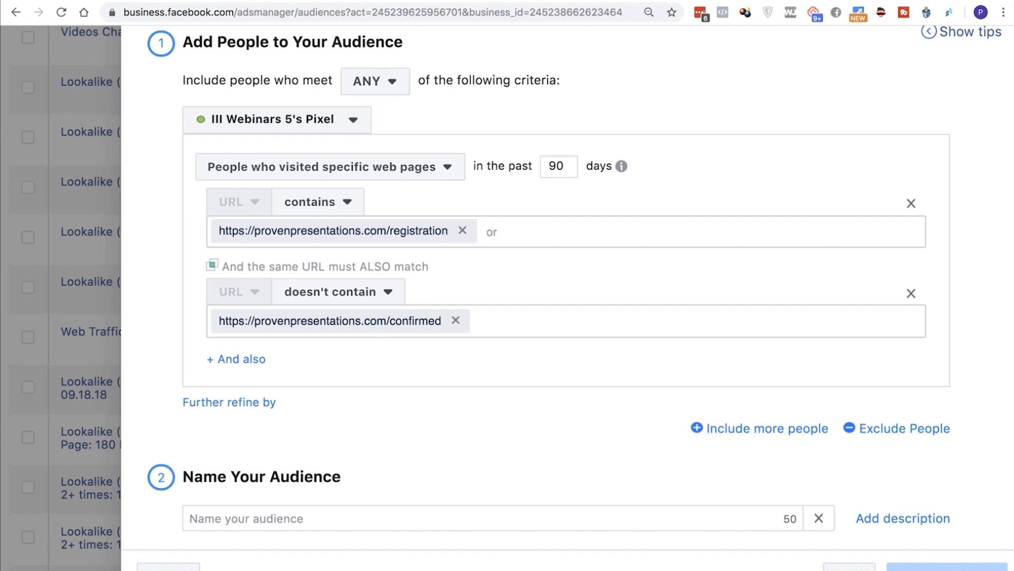
key("ctrl+Tab")
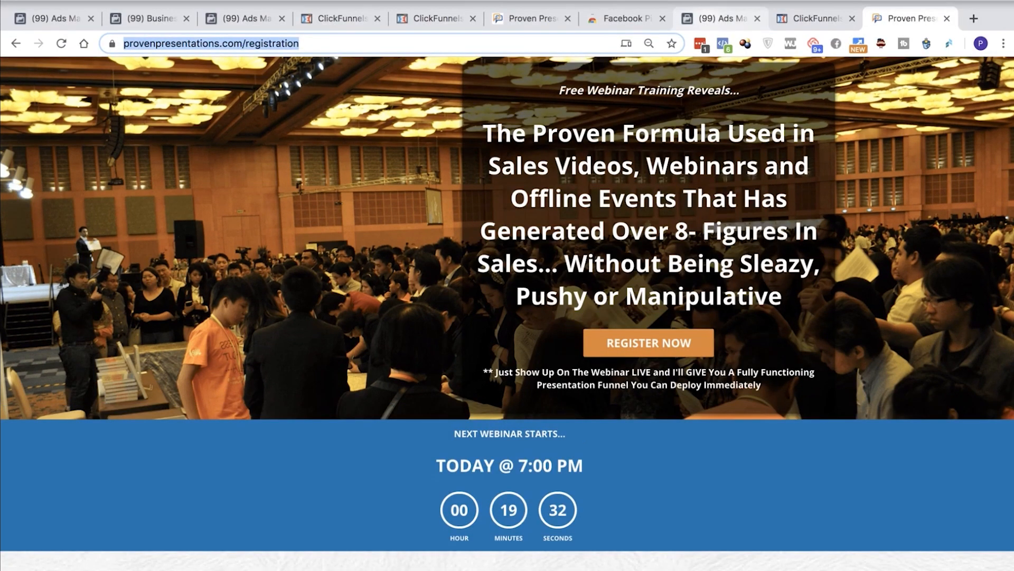
left_click(720, 16)
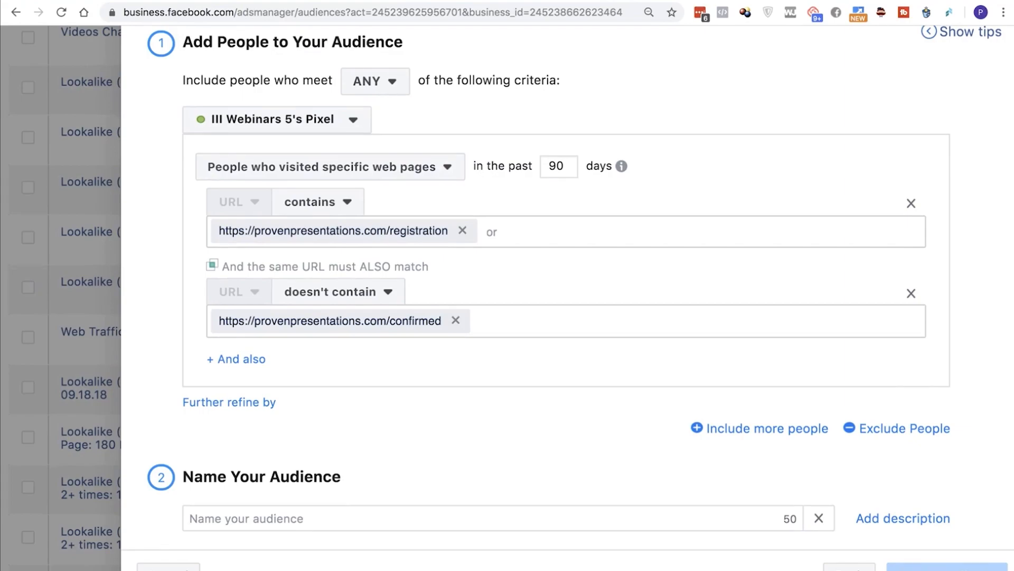
key("ctrl+Tab")
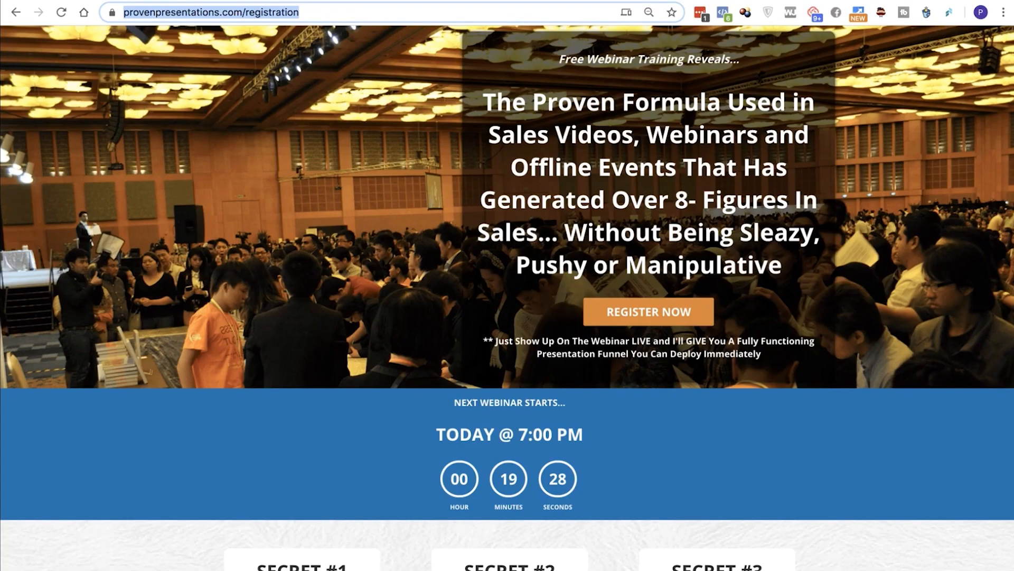
key("ctrl+Tab")
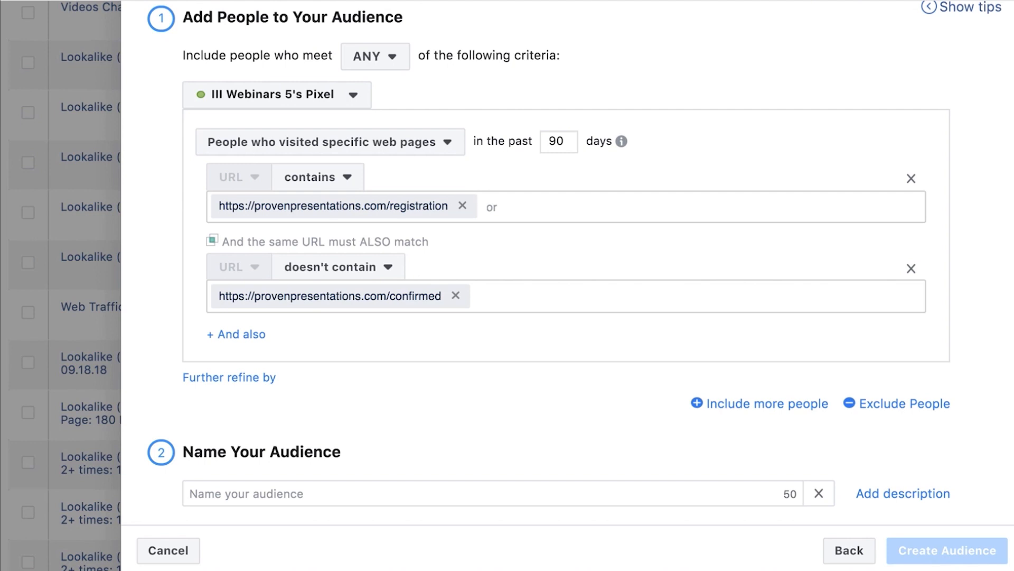
Name the audience "PP - Visited But Did Not Register"
left_click(246, 494)
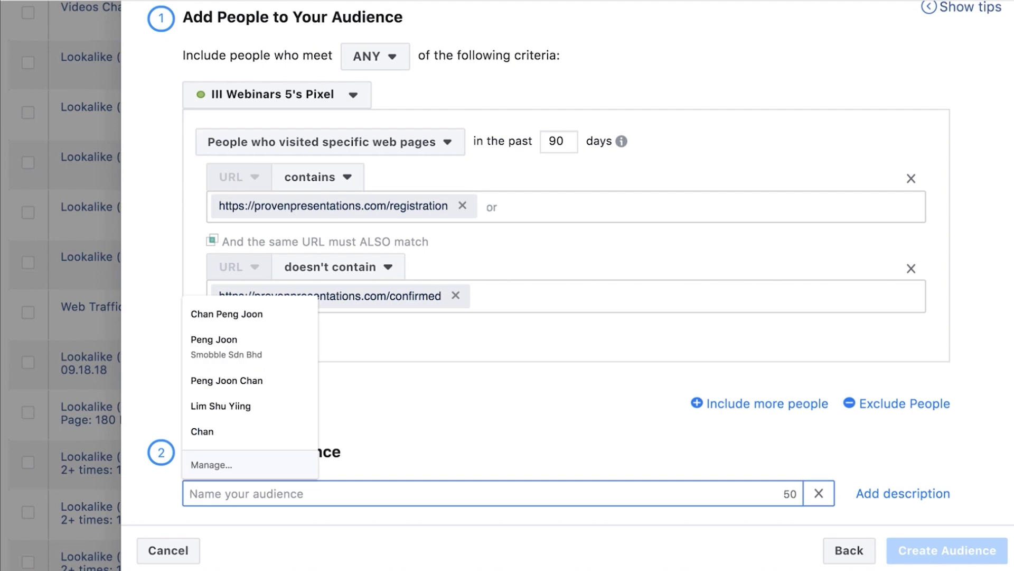
type("{{")
key("BackSpace")
key("BackSpace")
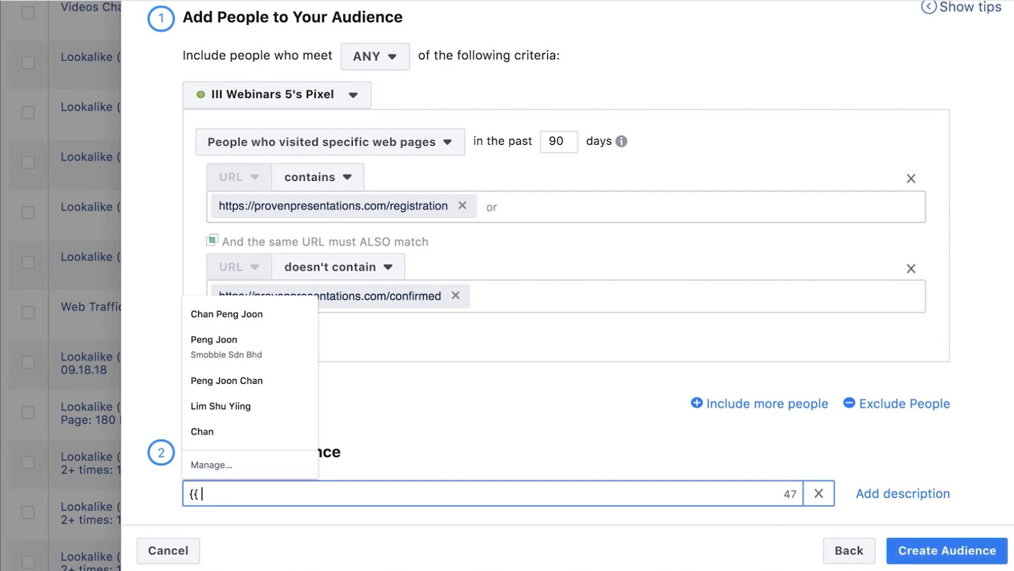
type("PP - ")
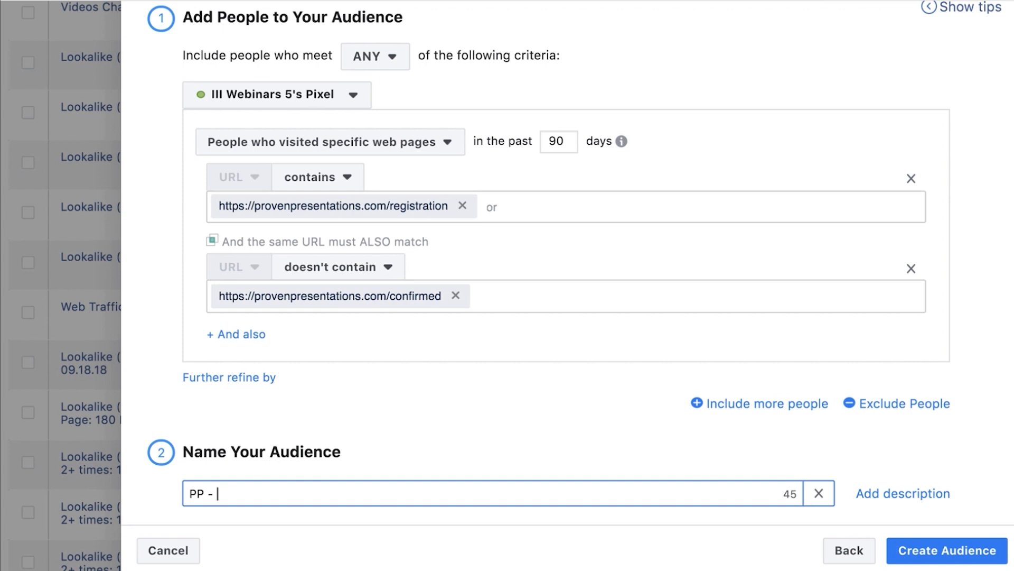
type("Va")
key("BackSpace")
type("ited But Did Not Register")
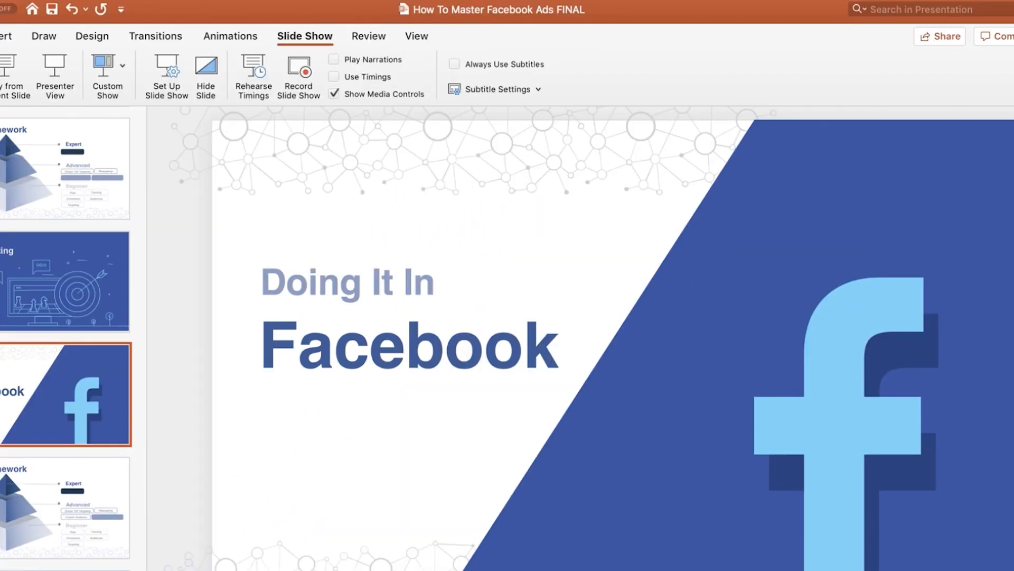
Switch to the PowerPoint presentation and show the completed "CONVERSION Based On Sales Process" slide
scroll(65, 338, "down", 15)
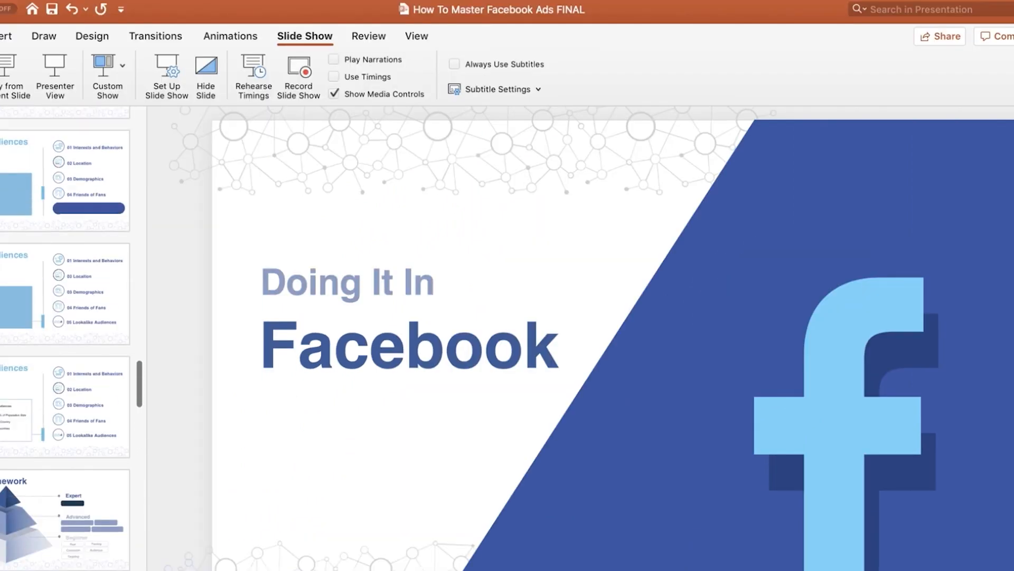
scroll(65, 338, "up", 8)
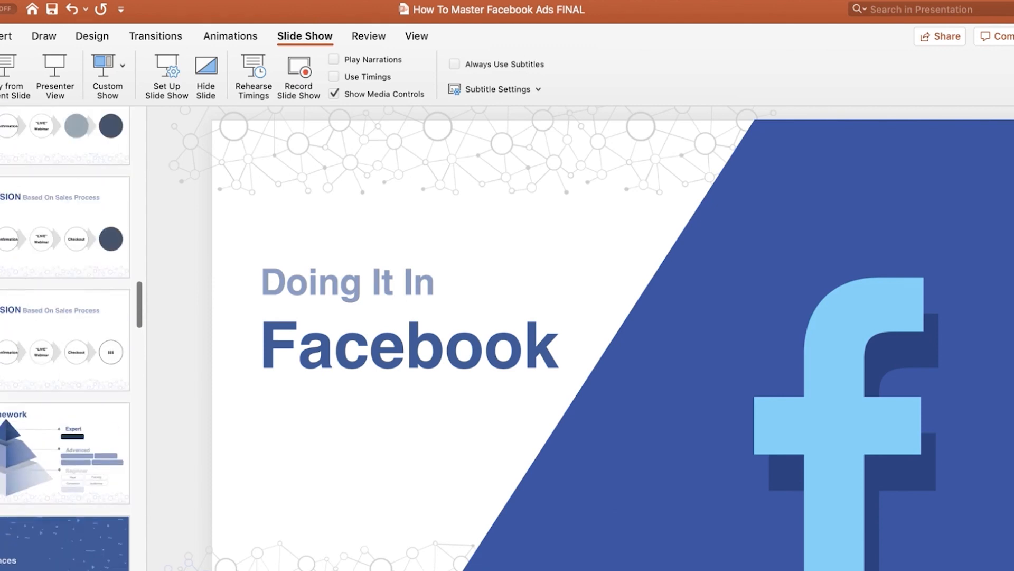
left_click(58, 339)
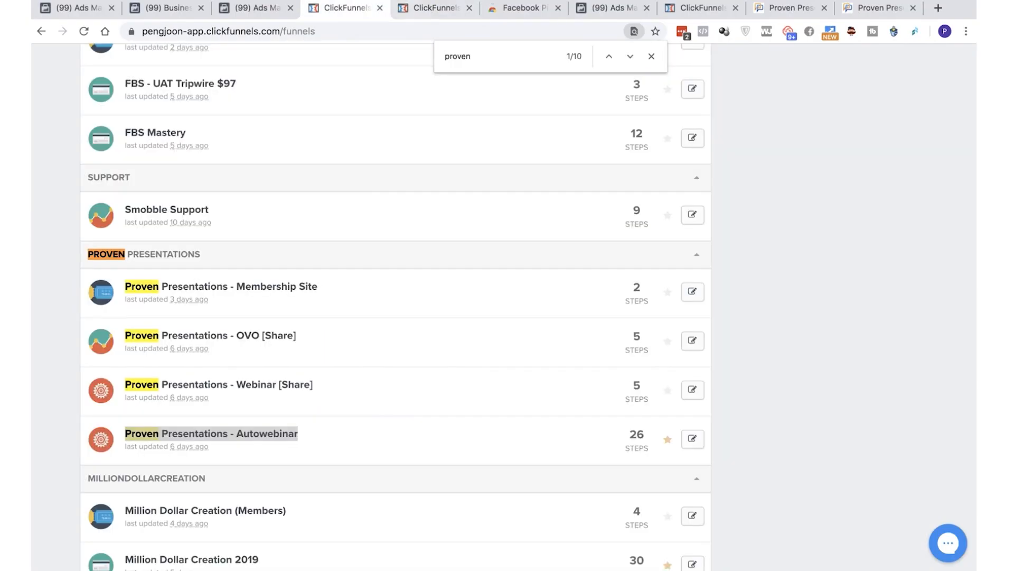
Switch to ClickFunnels, close the duplicate ClickFunnels tab, and copy the Webinar Broadcast Room step's URL
left_click(436, 8)
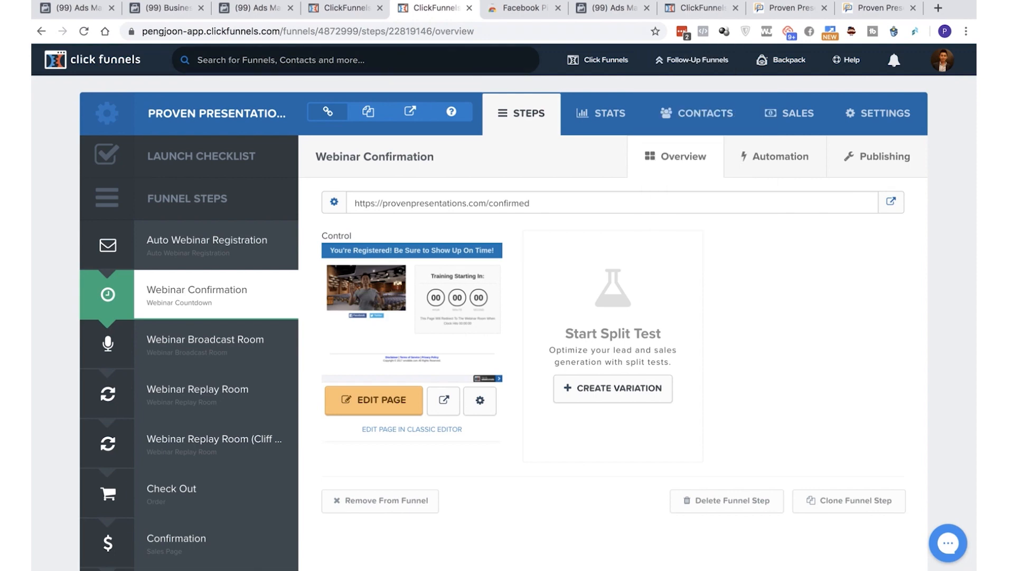
left_click(735, 8)
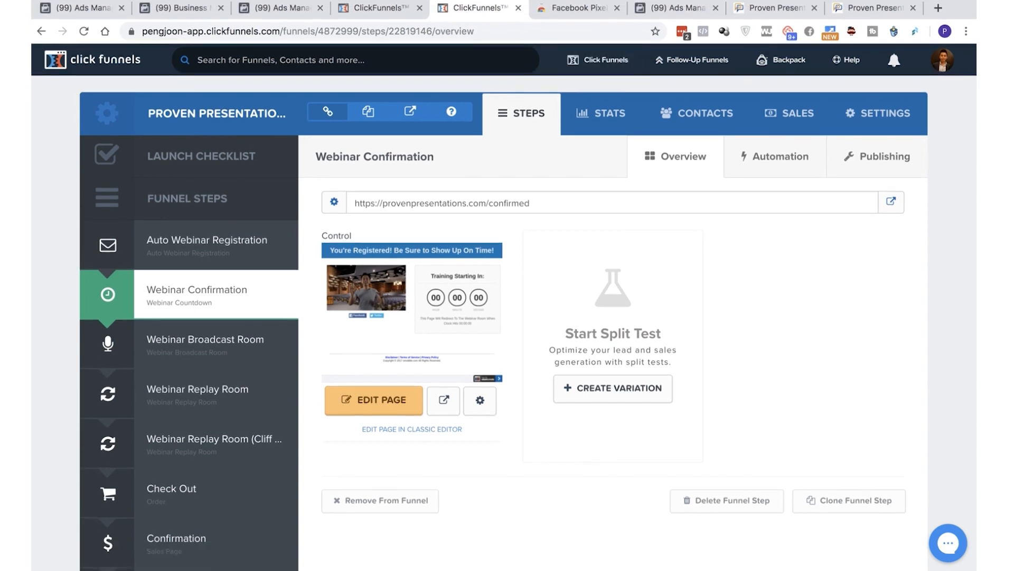
left_click(205, 340)
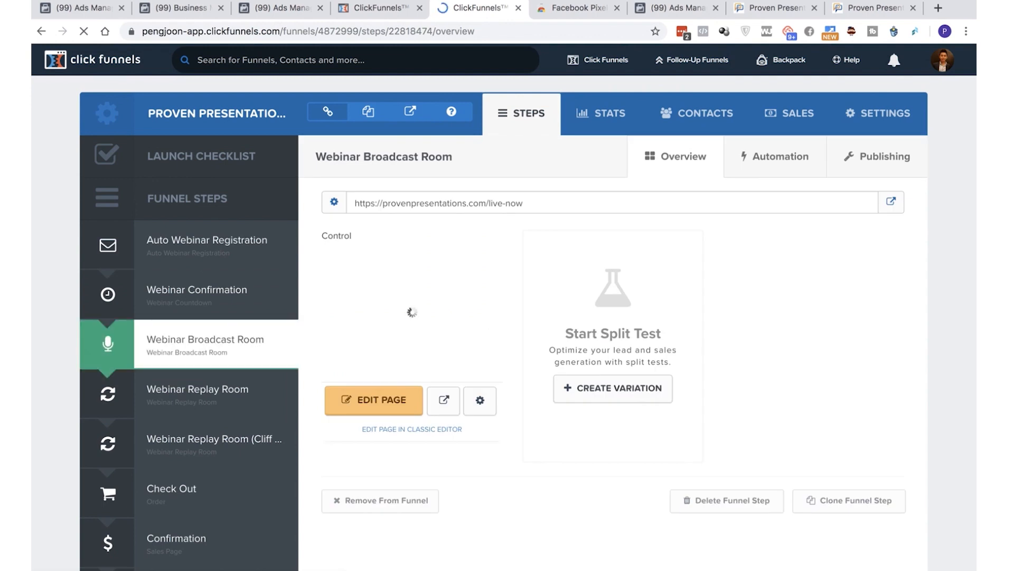
triple_click(425, 203)
key("super+c")
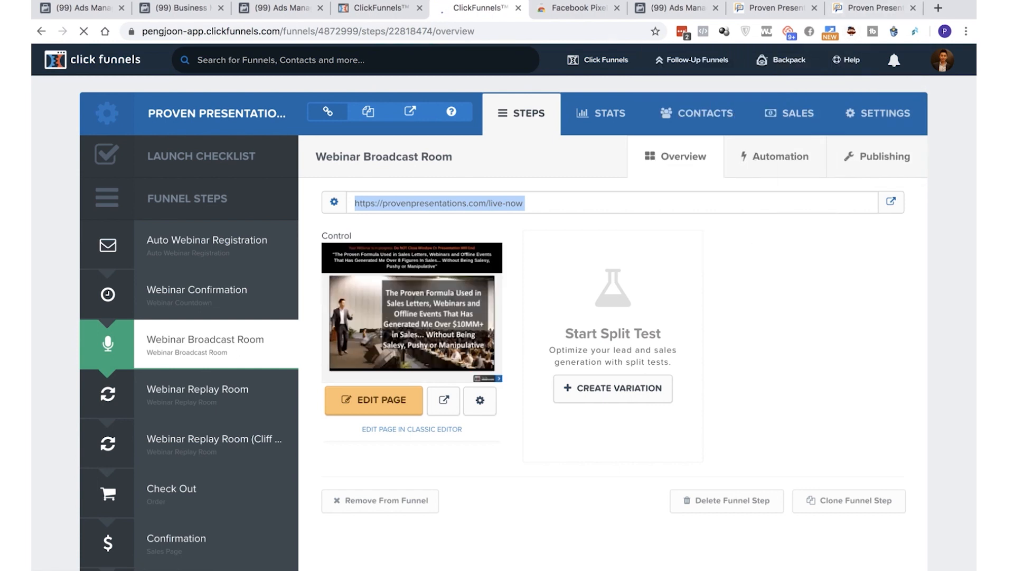
left_click(668, 8)
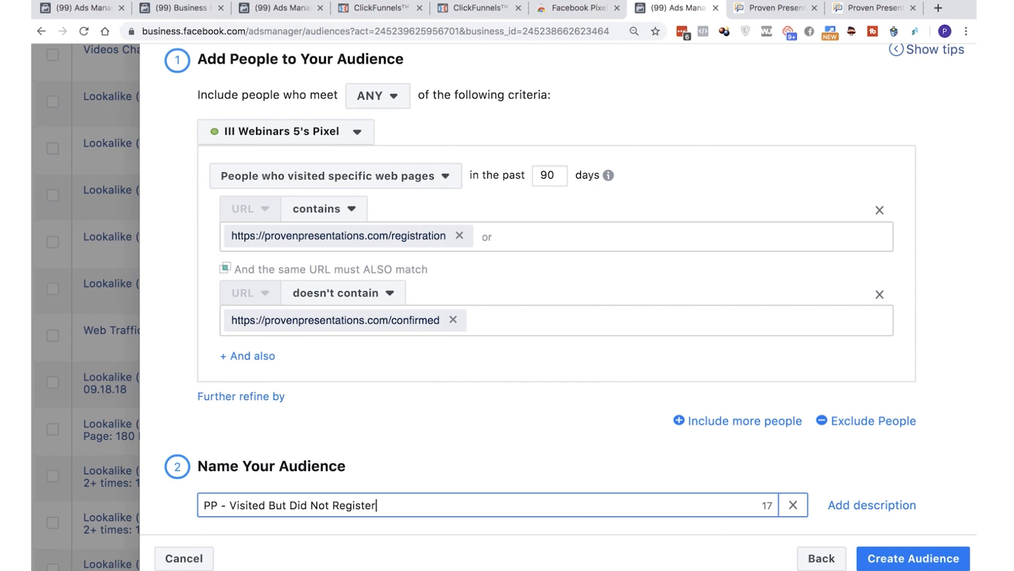
left_click(459, 236)
left_click(452, 319)
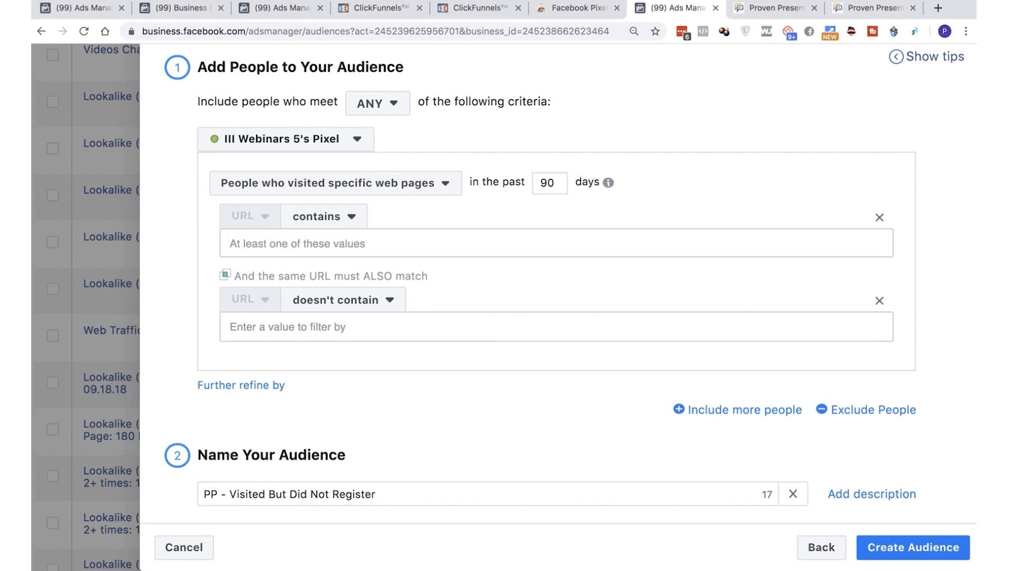
left_click(288, 326)
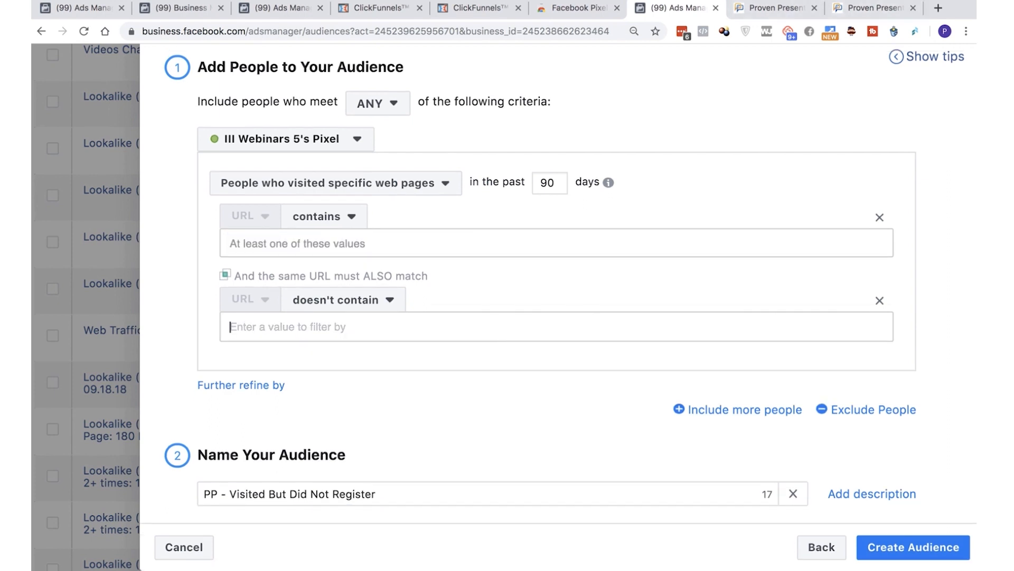
right_click(400, 326)
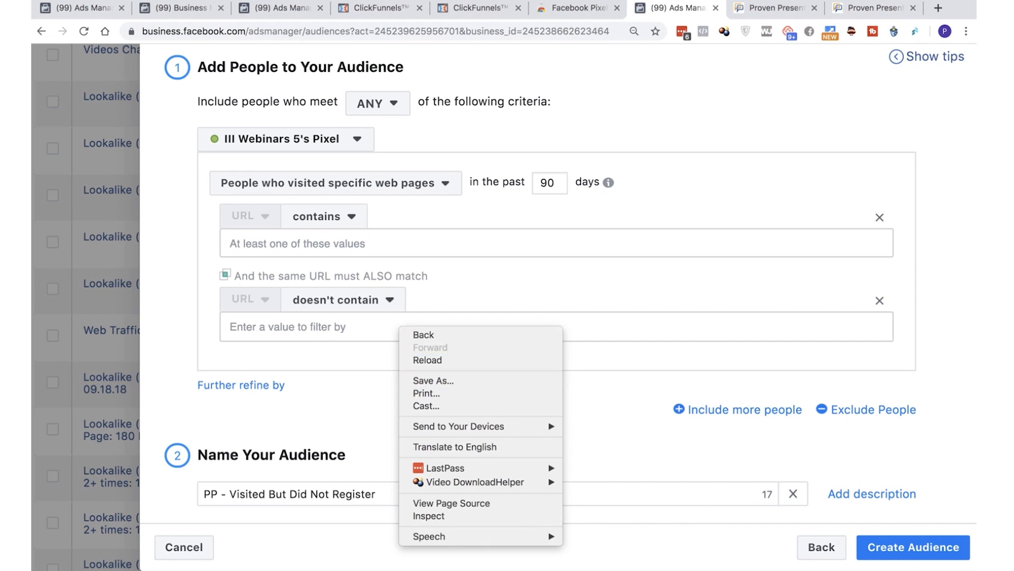
key("Escape")
right_click(351, 324)
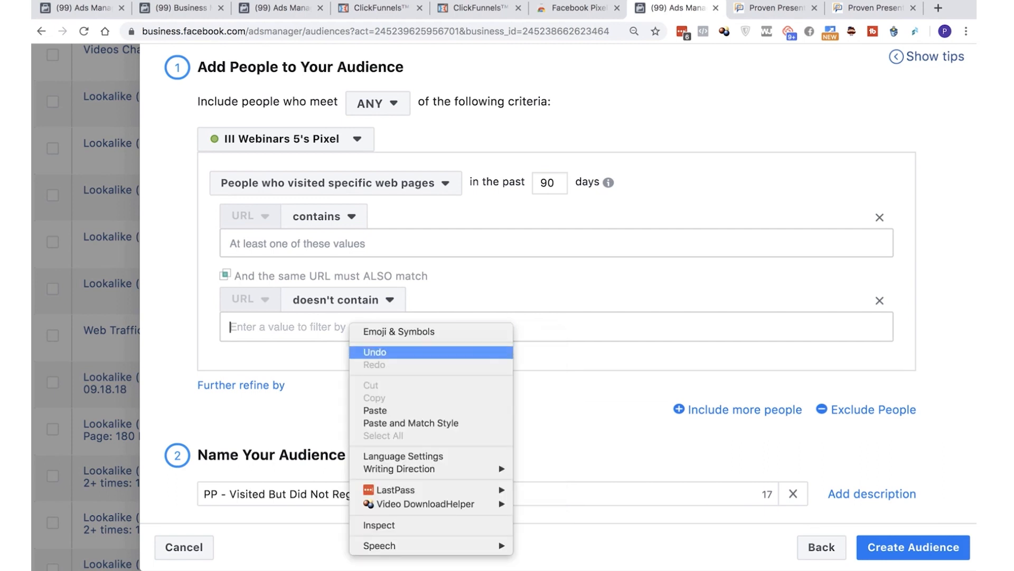
left_click(376, 410)
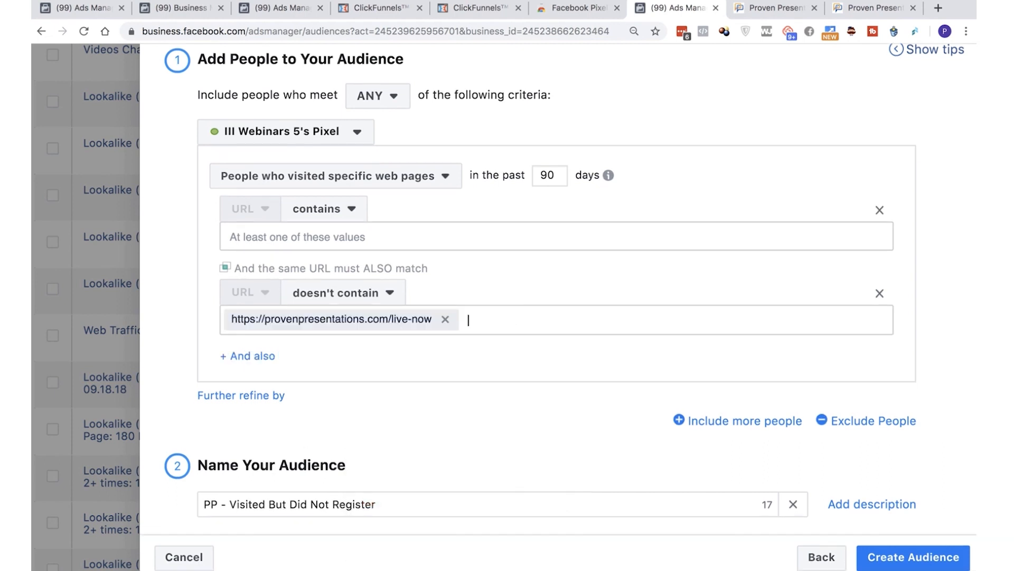
left_click(875, 8)
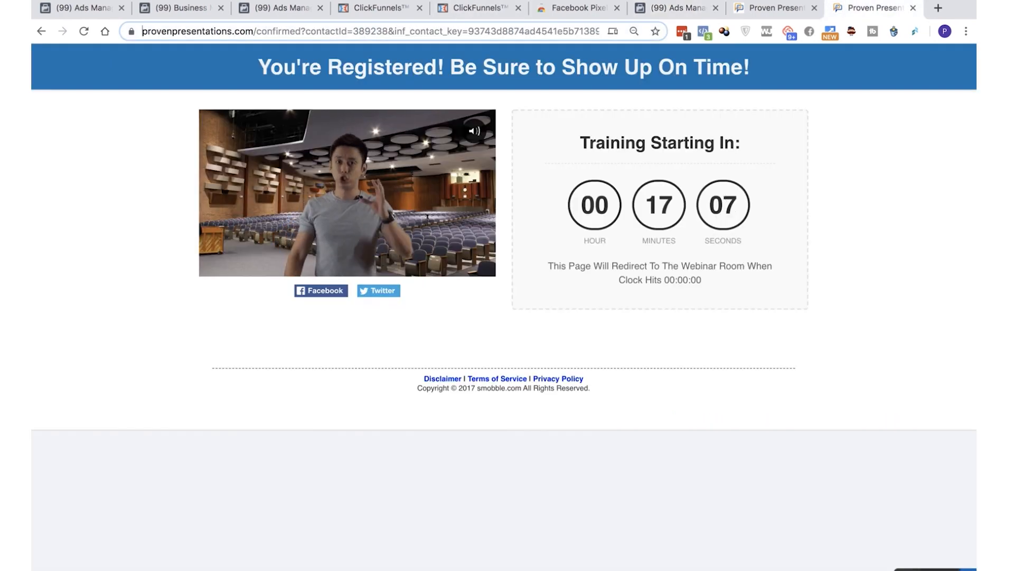
left_click_drag(332, 32, 142, 31)
key("super+c")
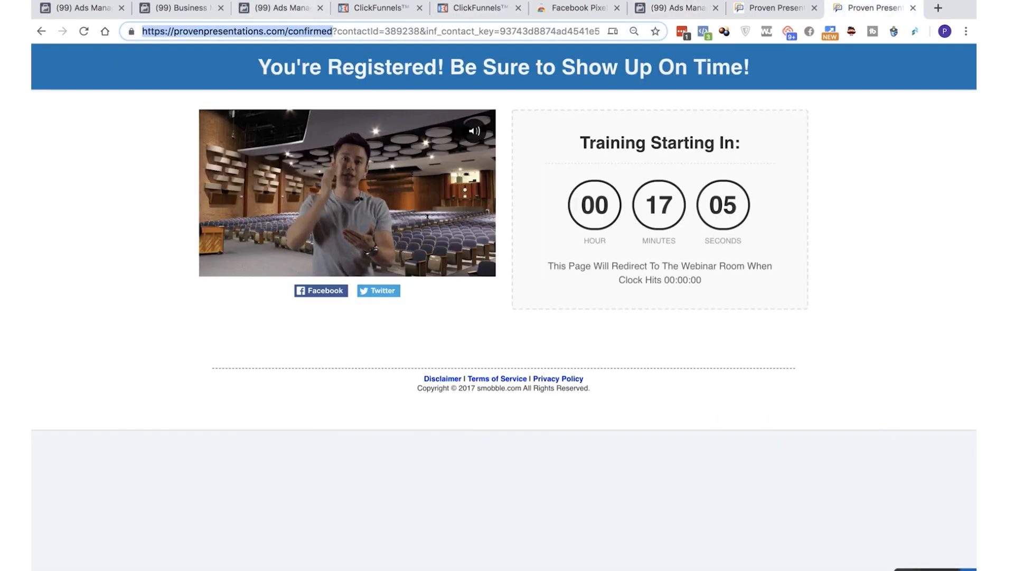
left_click(677, 8)
left_click(335, 237)
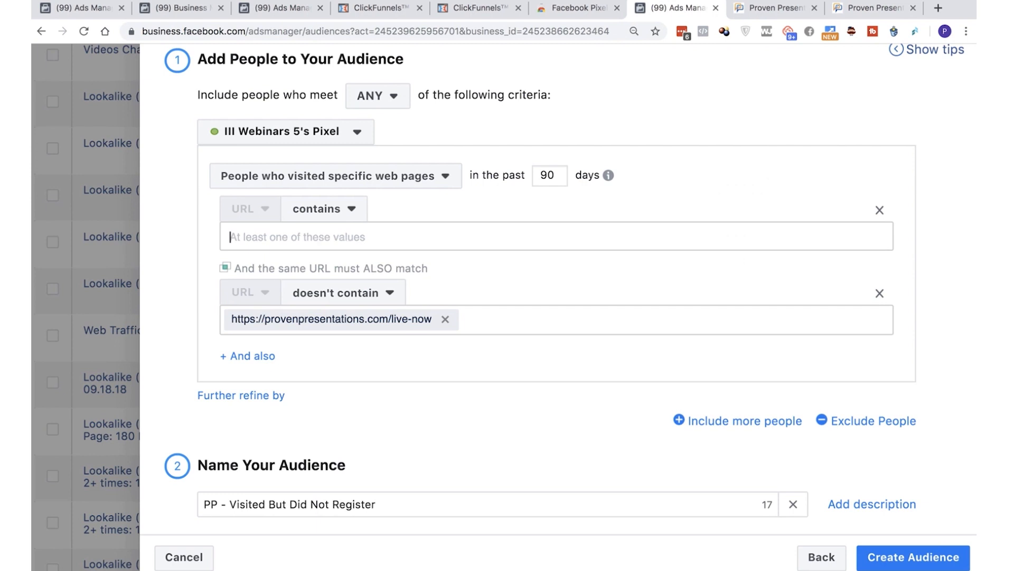
key("super+v")
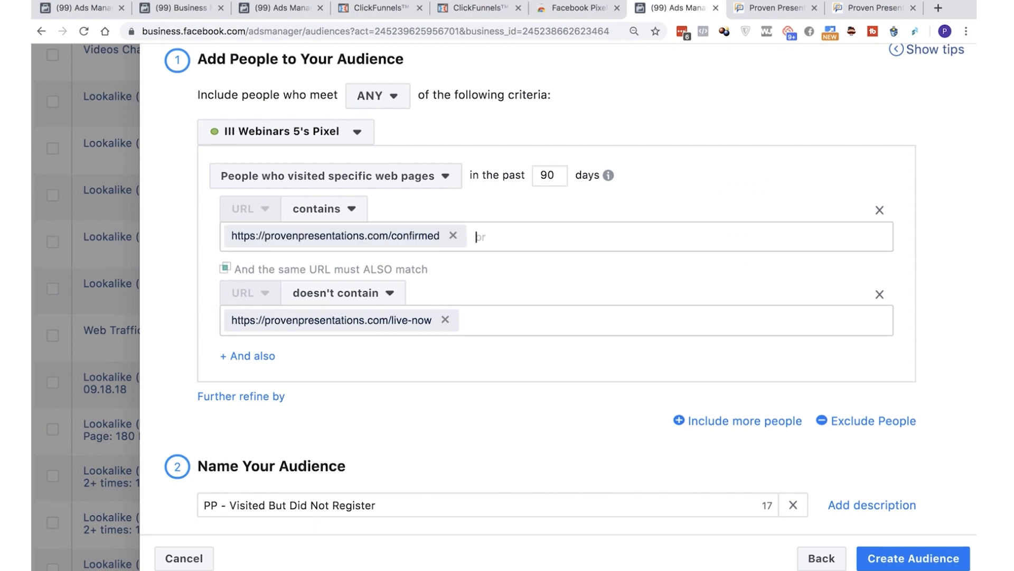
Rename the audience as "PP - Registered But Did Not Show Up"
left_click_drag(230, 506, 376, 505)
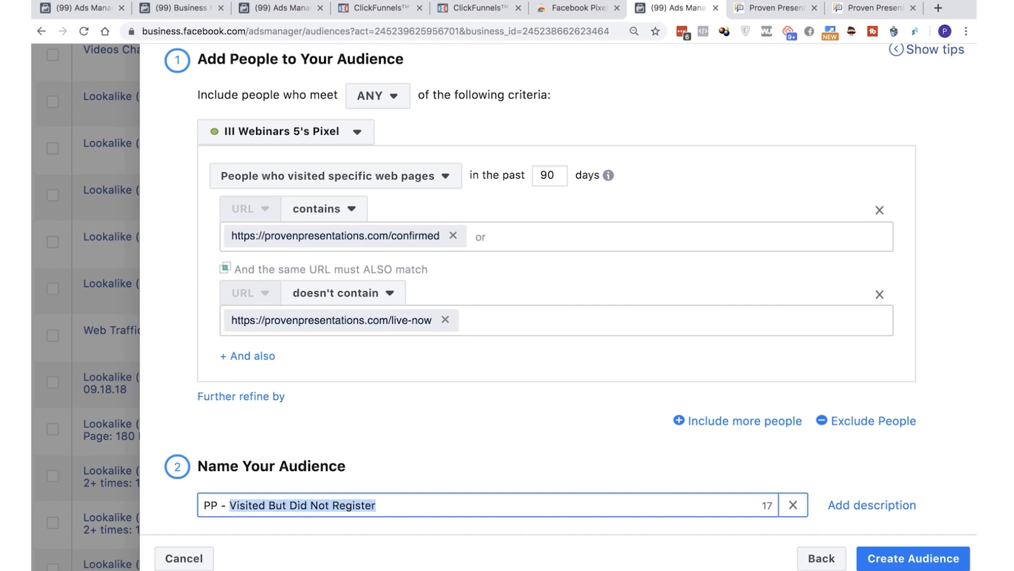
key("BackSpace")
type("Registe")
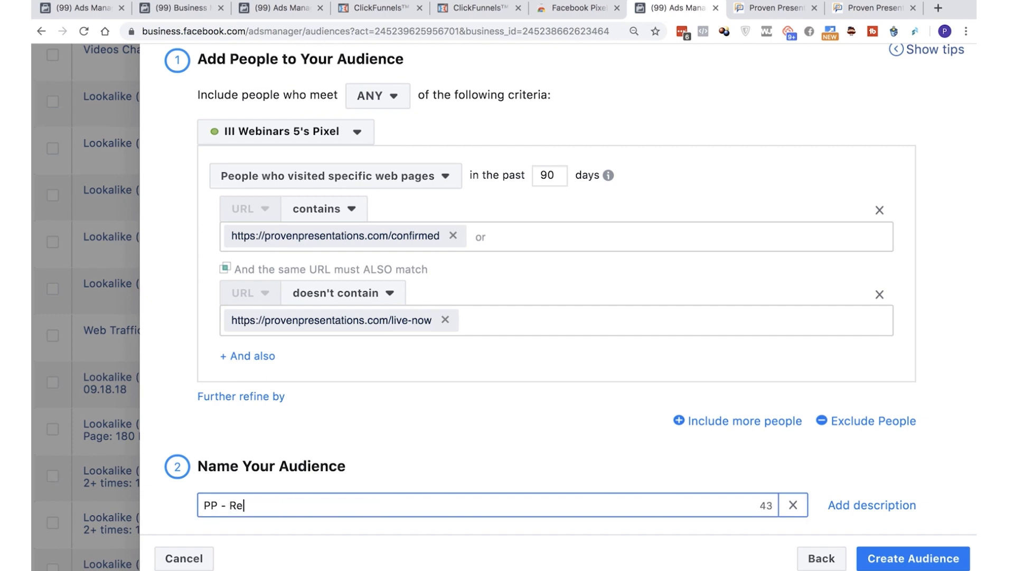
type("red But Did Not Show Up")
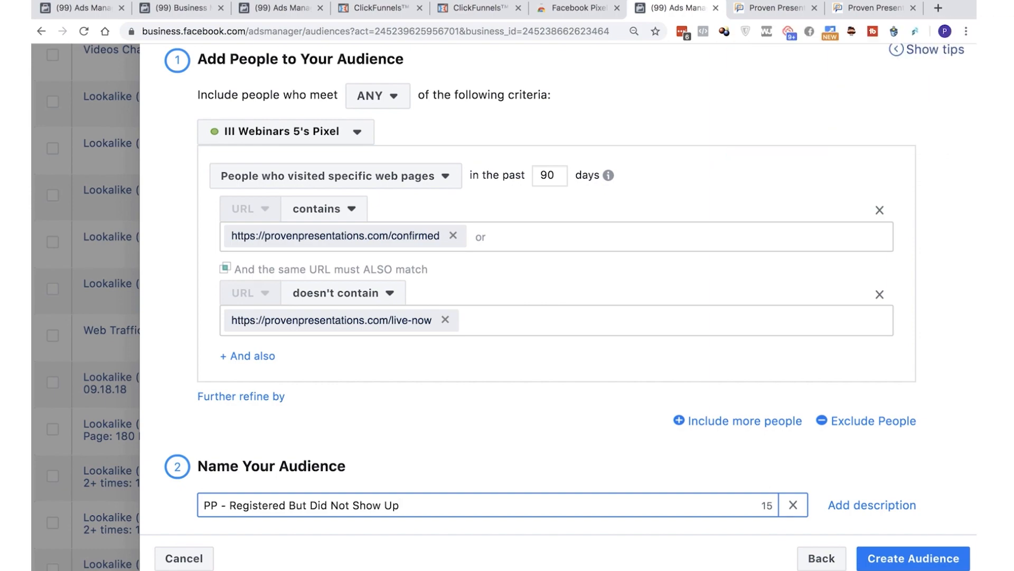
Check the sales process slide and clear both the contains and doesn't contain URL values of the audience
key("ctrl+Left")
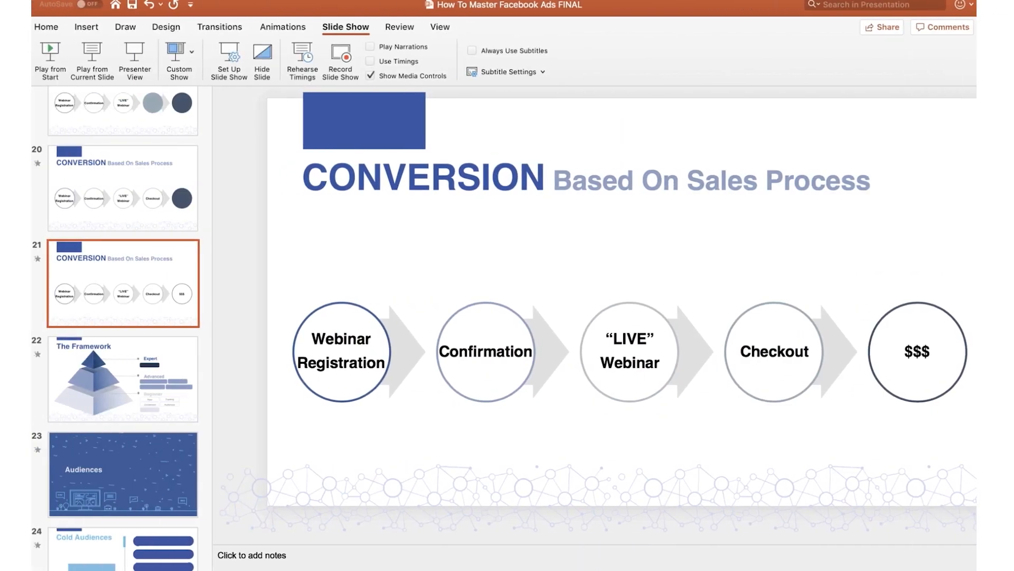
key("ctrl+Right")
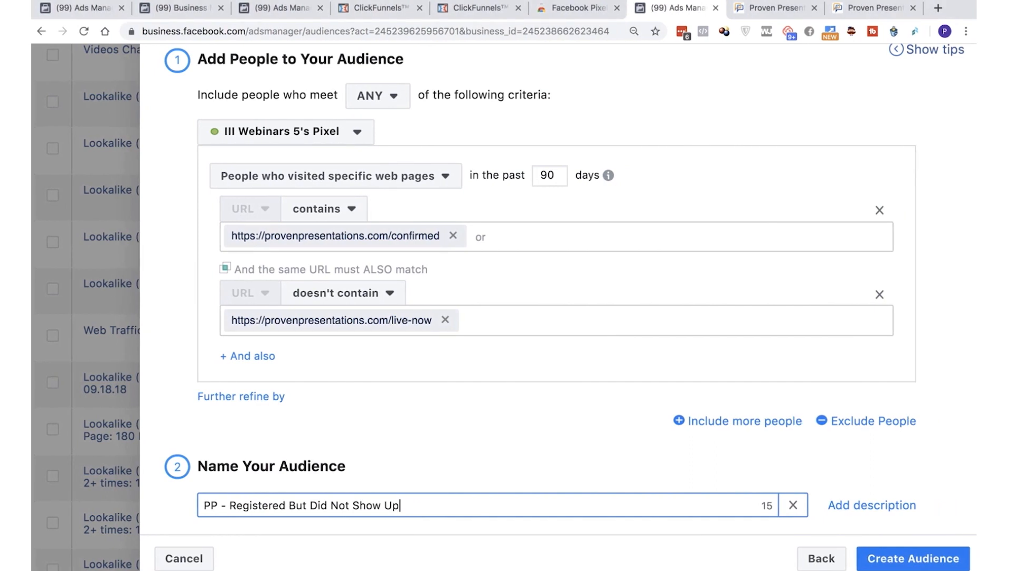
left_click(453, 236)
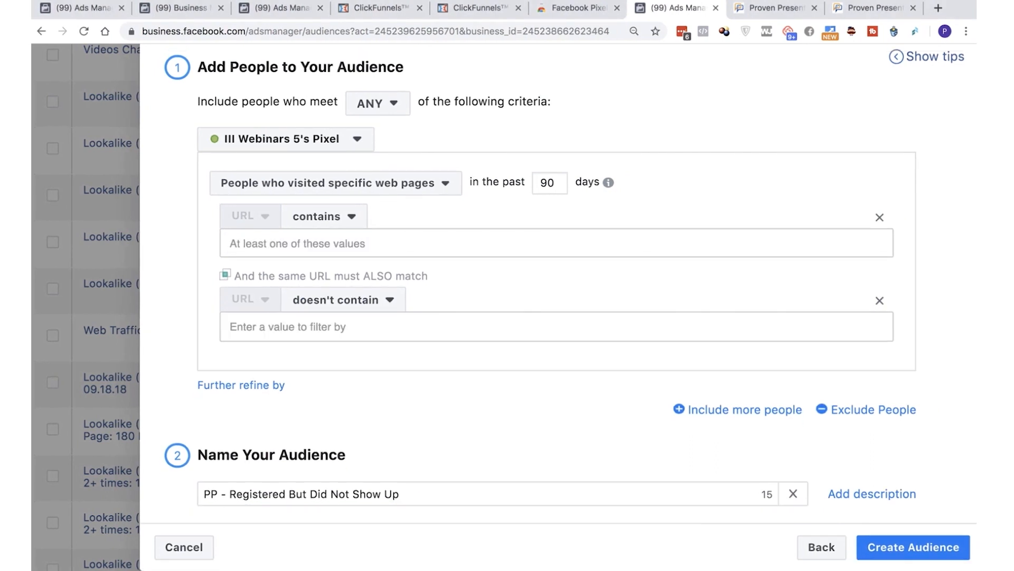
left_click(231, 244)
key("super+v")
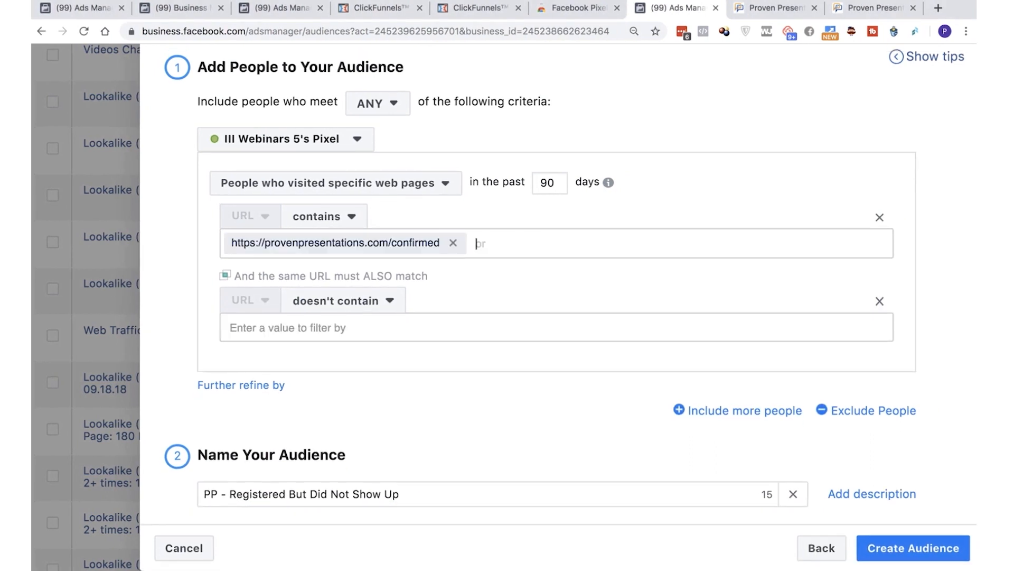
left_click(453, 242)
left_click(872, 8)
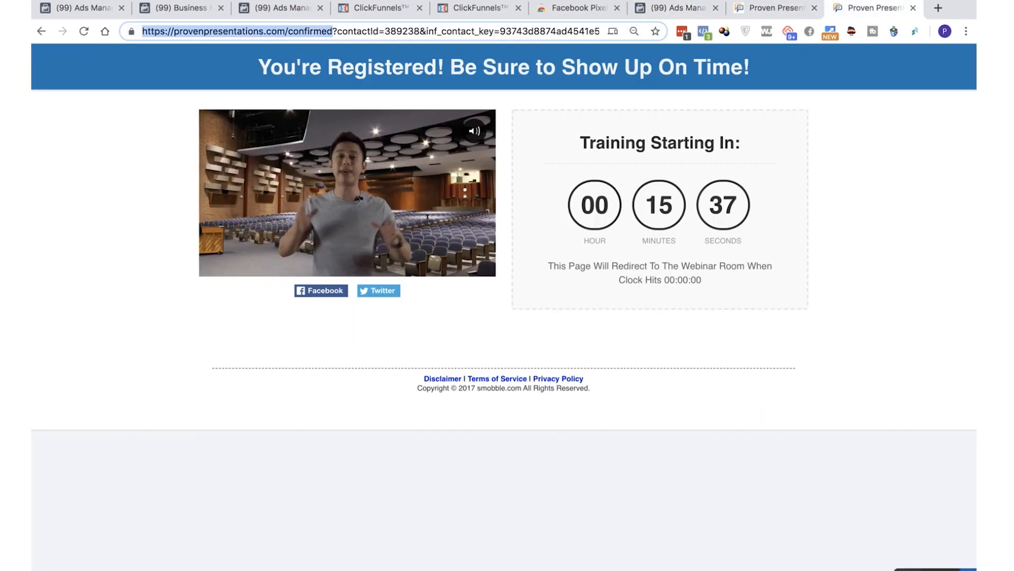
left_click(771, 8)
left_click(478, 7)
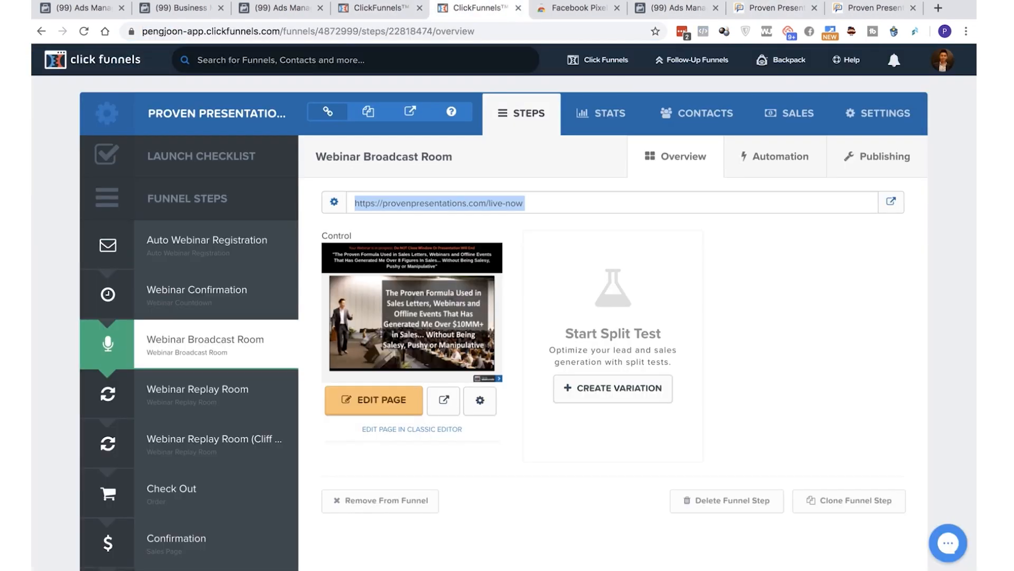
left_click(677, 7)
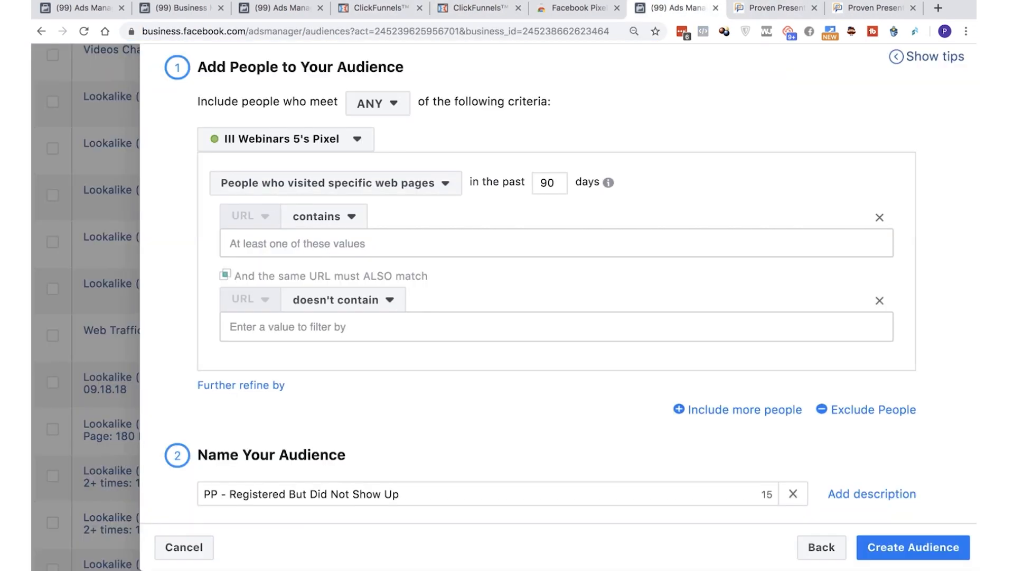
left_click(296, 243)
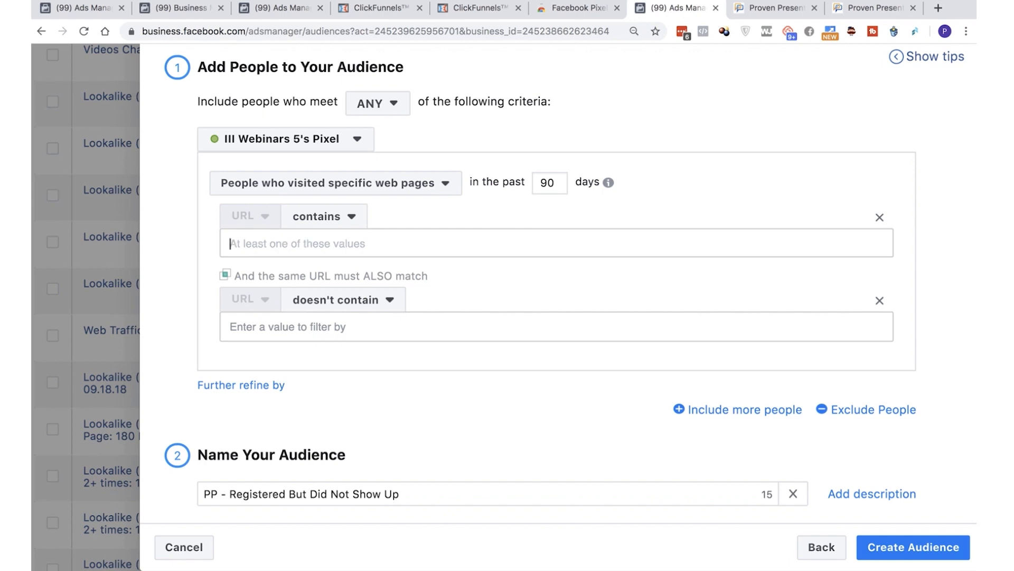
right_click(403, 240)
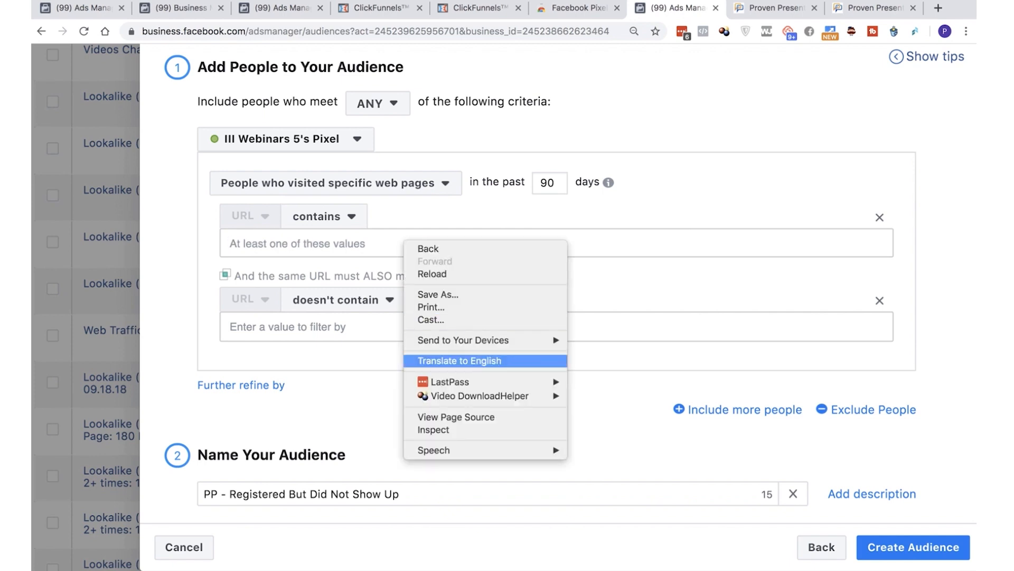
left_click(338, 243)
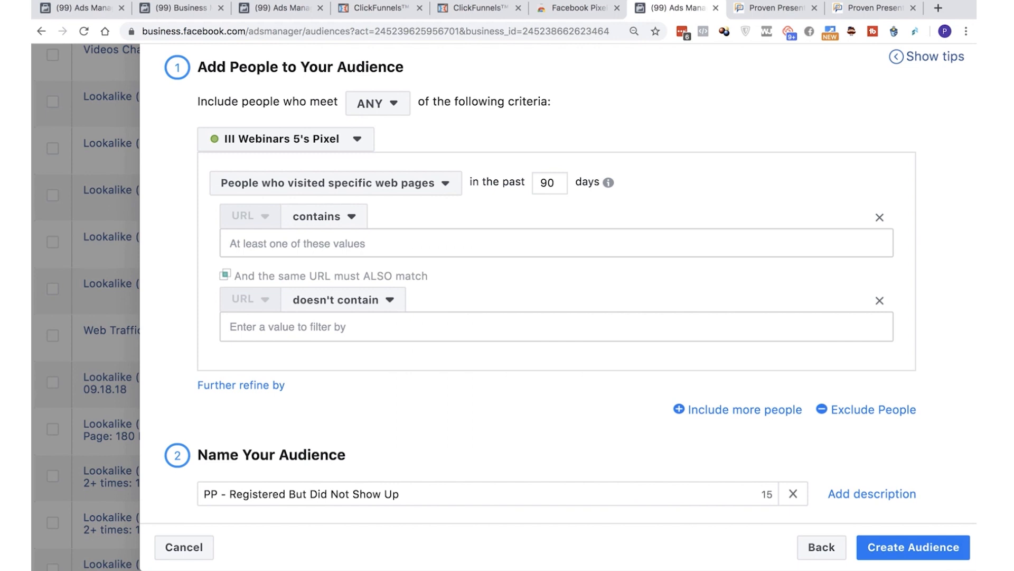
right_click(469, 242)
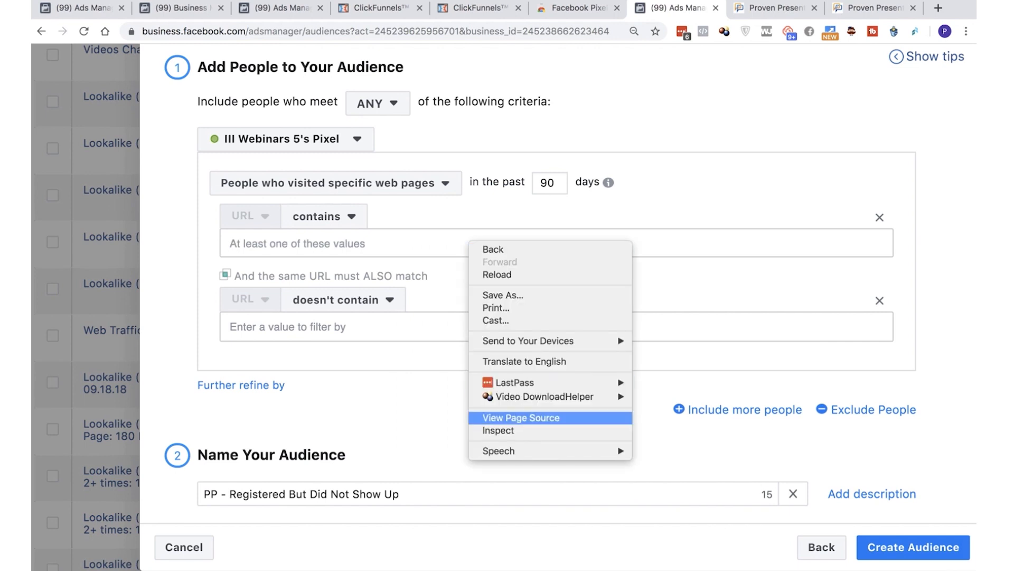
left_click(370, 243)
left_click(338, 244)
key("super+v")
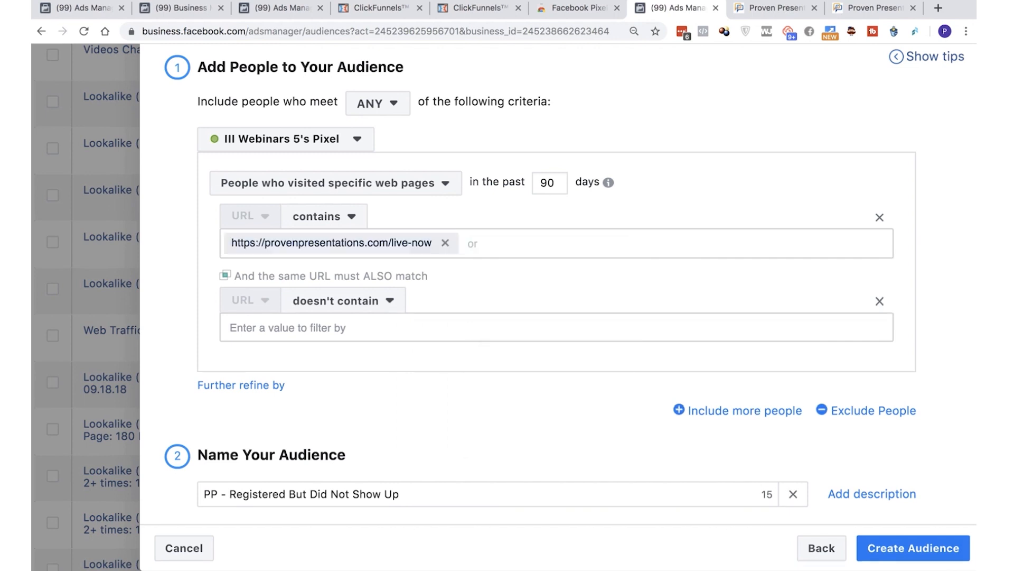
Enter the placeholder checkoutlinkhere as the audience's URL doesn't contain value
left_click(288, 328)
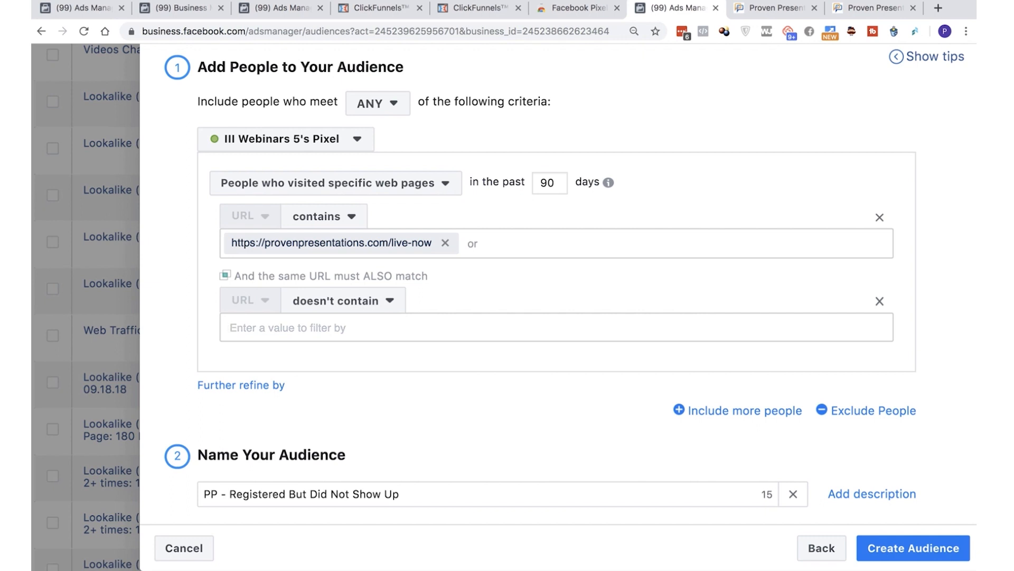
type("checkoutlinkhere")
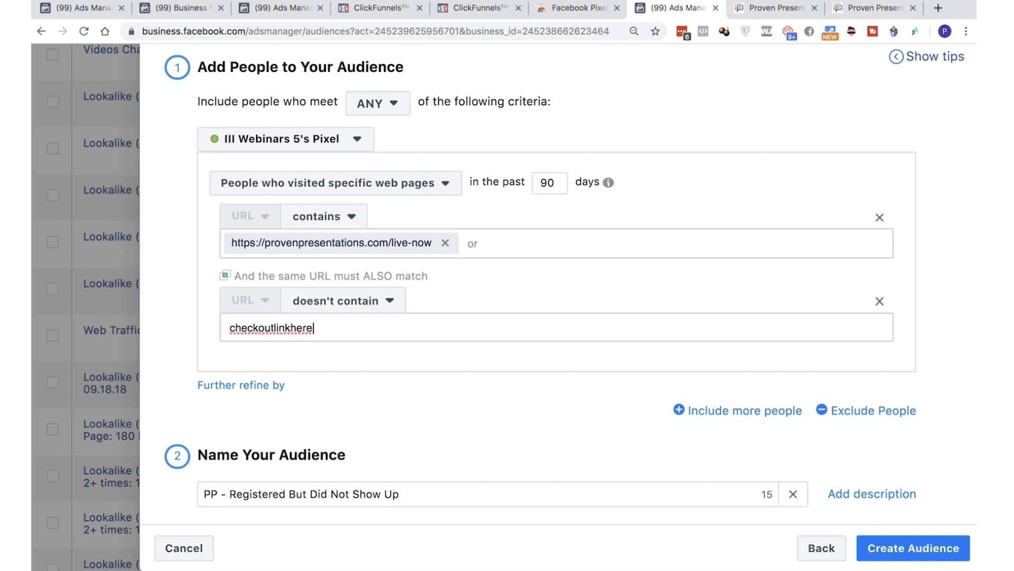
left_click(230, 494)
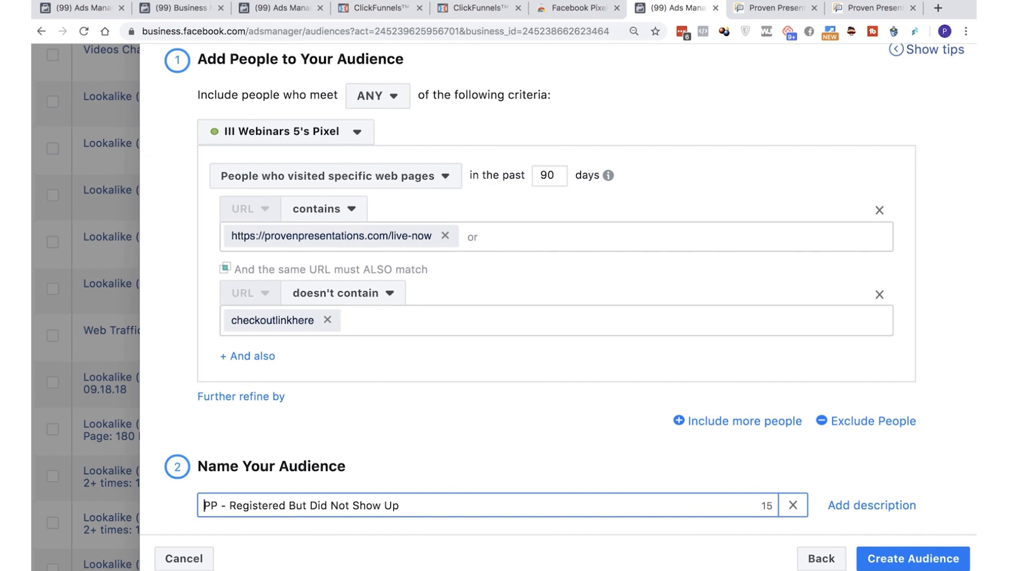
Rename the audience as "PP - Show Up But Did Not Buy" and switch to the sales process slide in PowerPoint
left_click_drag(229, 505, 400, 505)
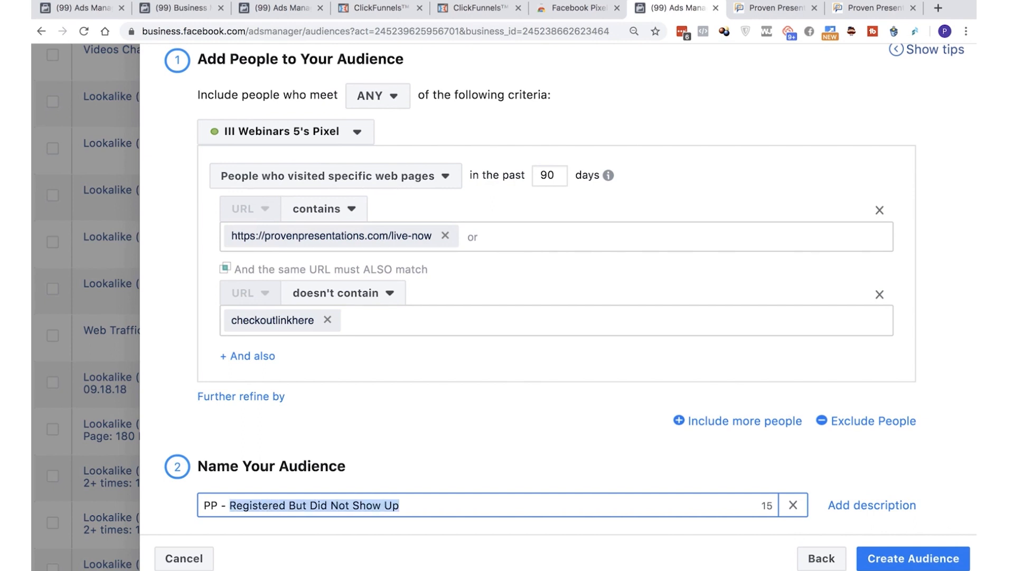
type("Show Up")
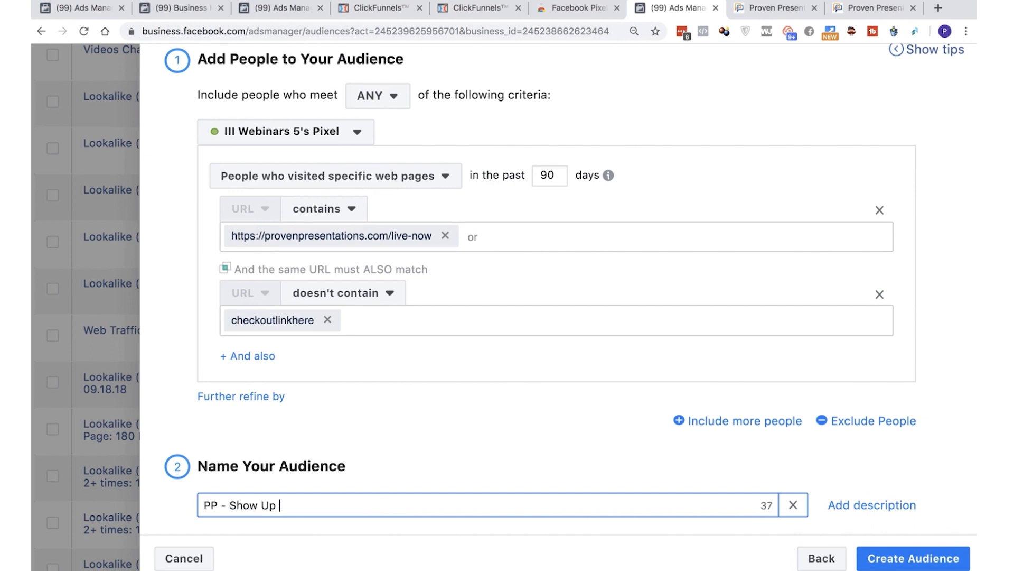
type(" BUt I")
key("BackSpace")
type("Did Not Buy")
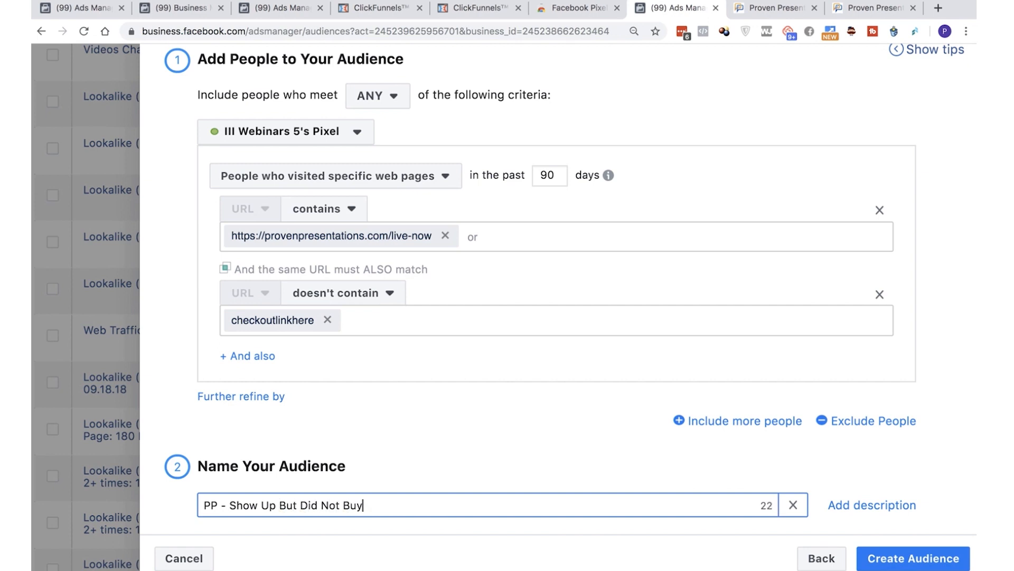
key("ctrl+Left")
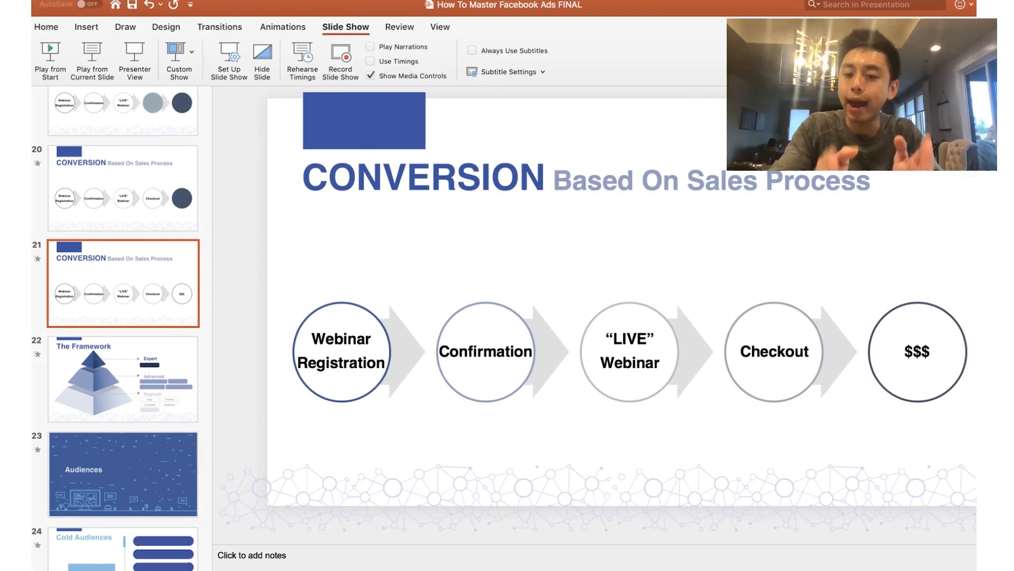
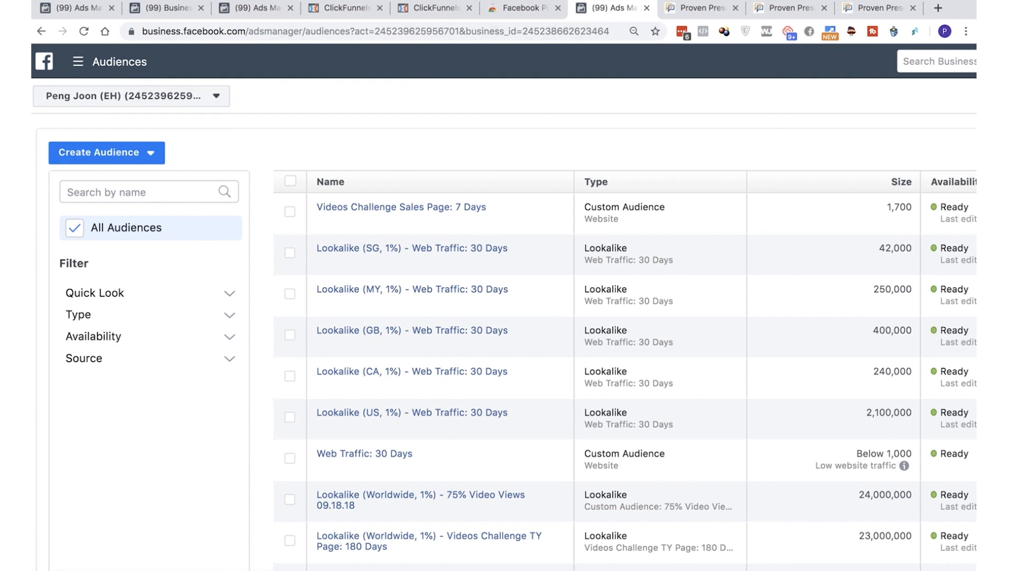
Go from the Audiences page to the Ads Manager campaigns list
left_click(109, 61)
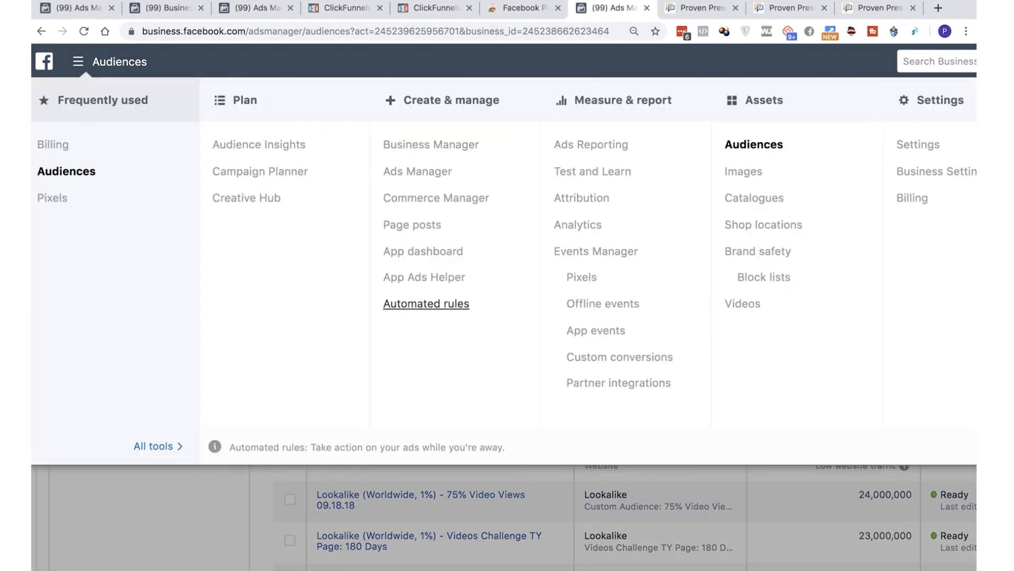
left_click(418, 172)
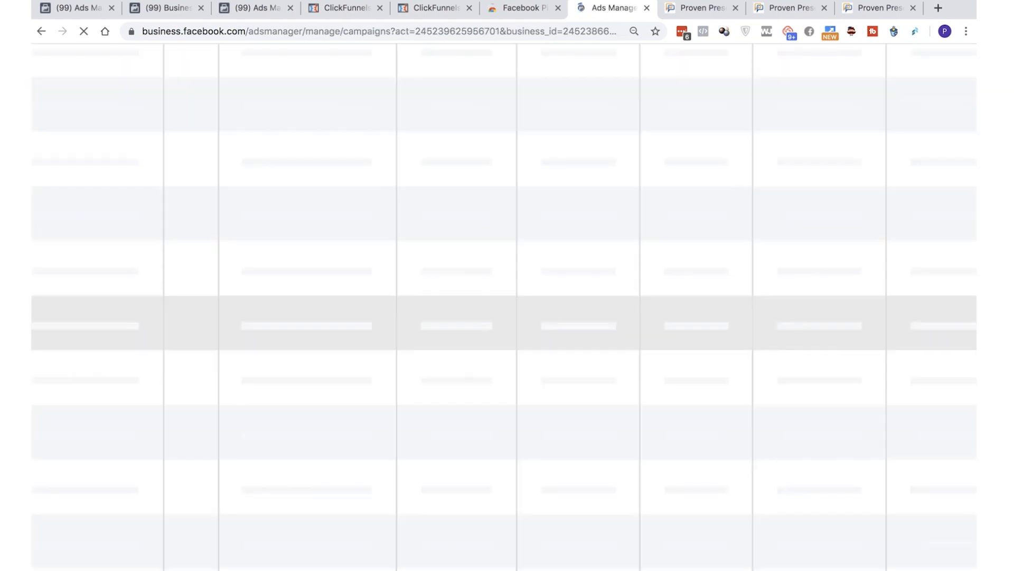
scroll(504, 306, "left", 4)
scroll(504, 307, "up", 3)
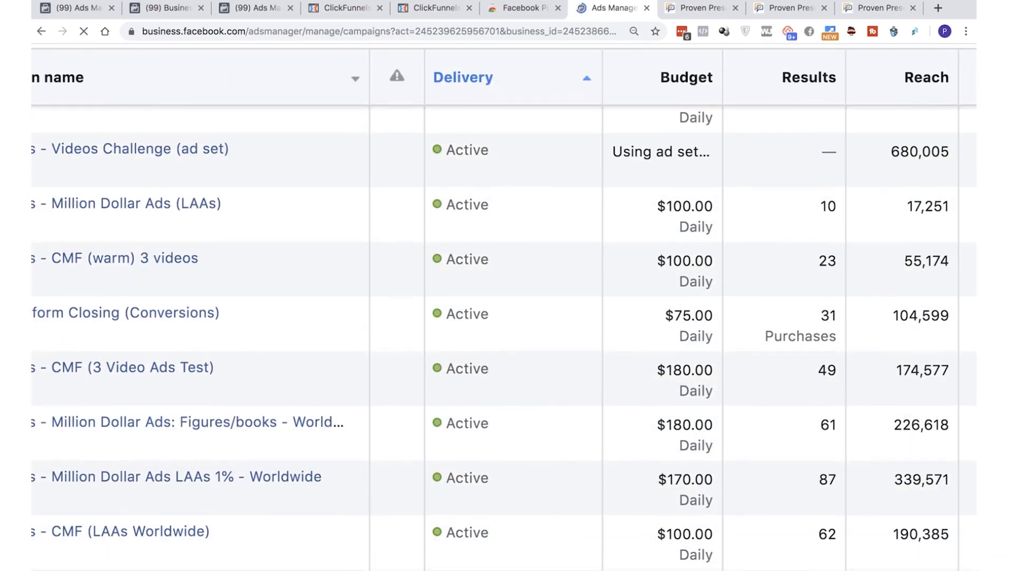
scroll(504, 307, "left", 3)
scroll(504, 306, "up", 6)
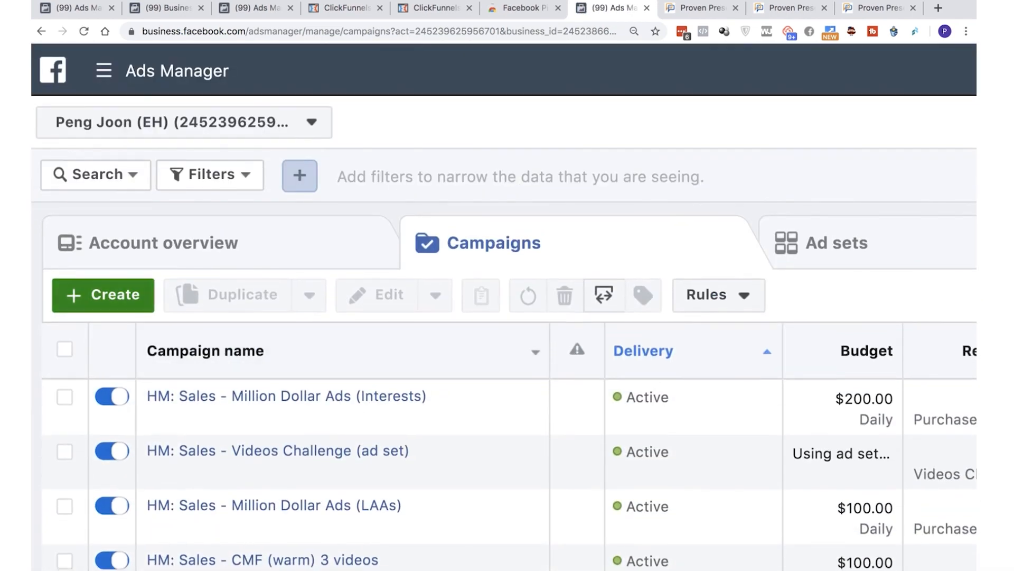
Create a new campaign and start again instead of continuing the previously unfinished Conversions draft
left_click(103, 296)
scroll(504, 307, "down", 1)
scroll(504, 306, "right", 8)
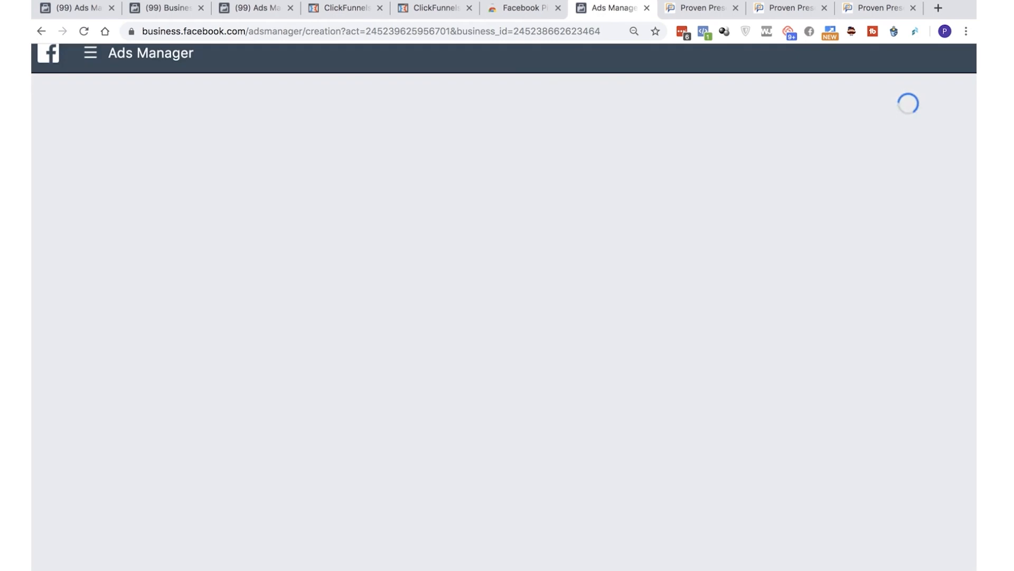
scroll(504, 307, "right", 1)
scroll(504, 306, "left", 6)
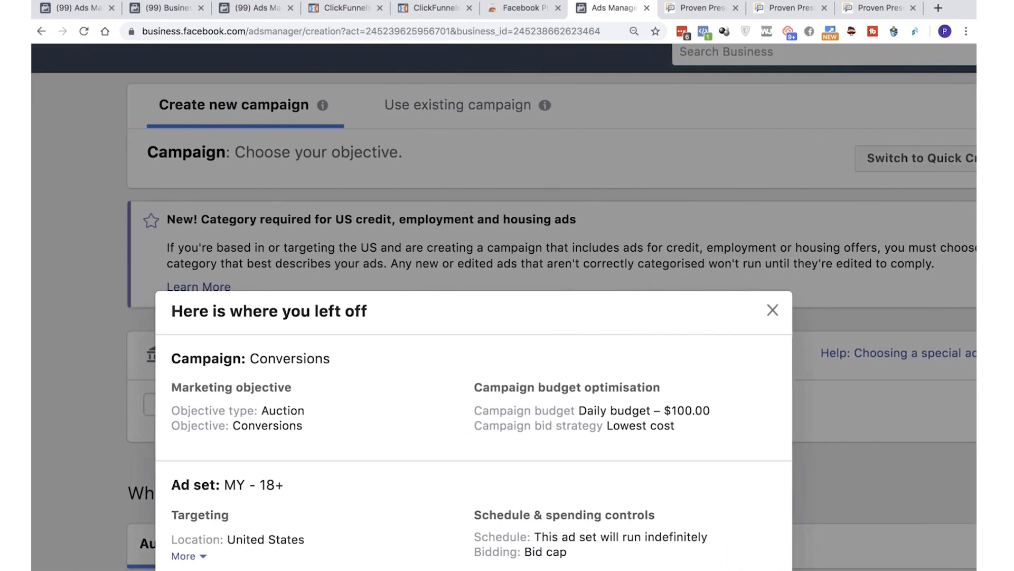
scroll(504, 307, "down", 4)
scroll(504, 307, "down", 3)
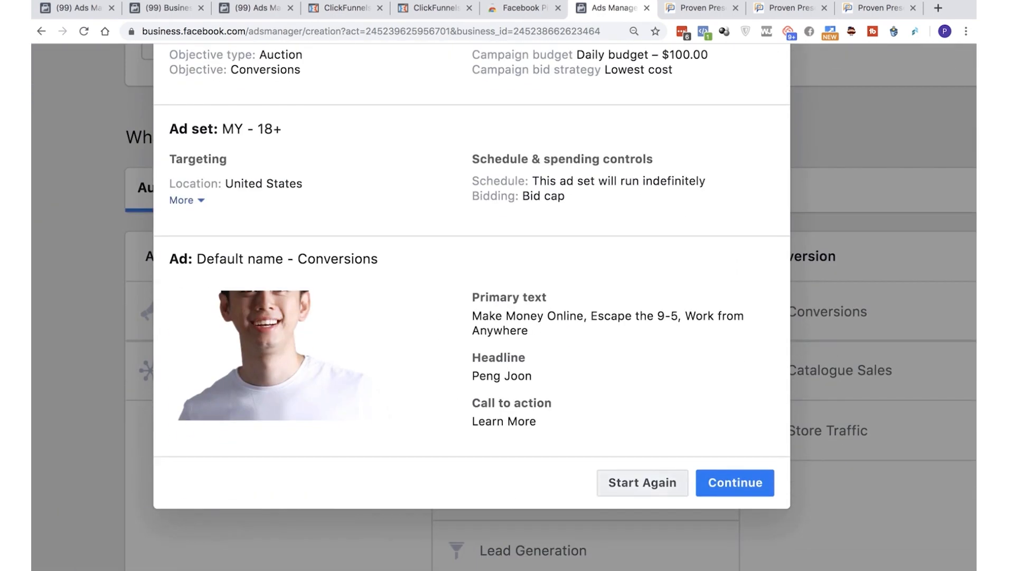
left_click(642, 482)
scroll(642, 475, "down", 1)
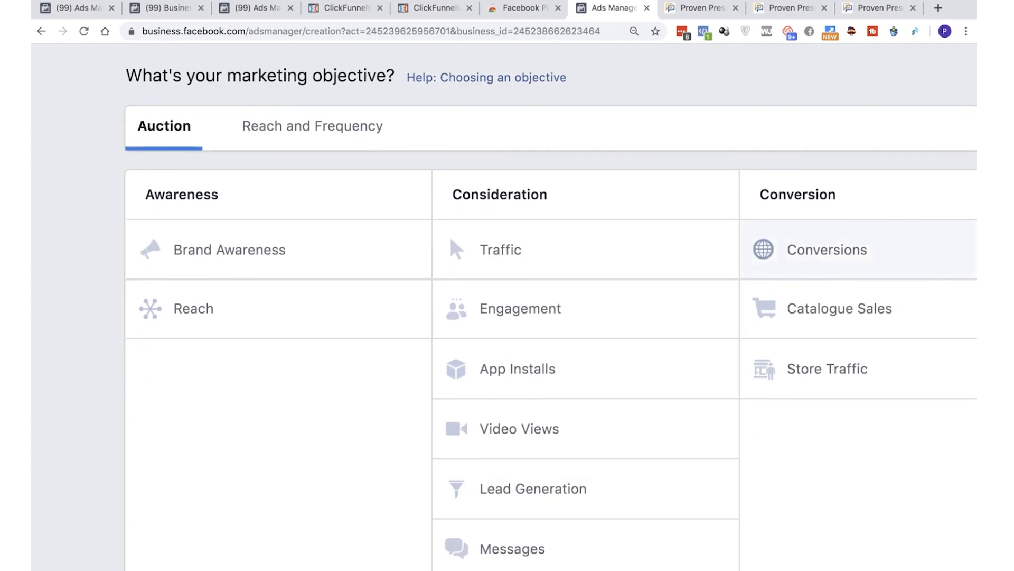
Examine the marketing objectives available under Awareness, Consideration and Conversion for the new campaign
scroll(504, 306, "right", 3)
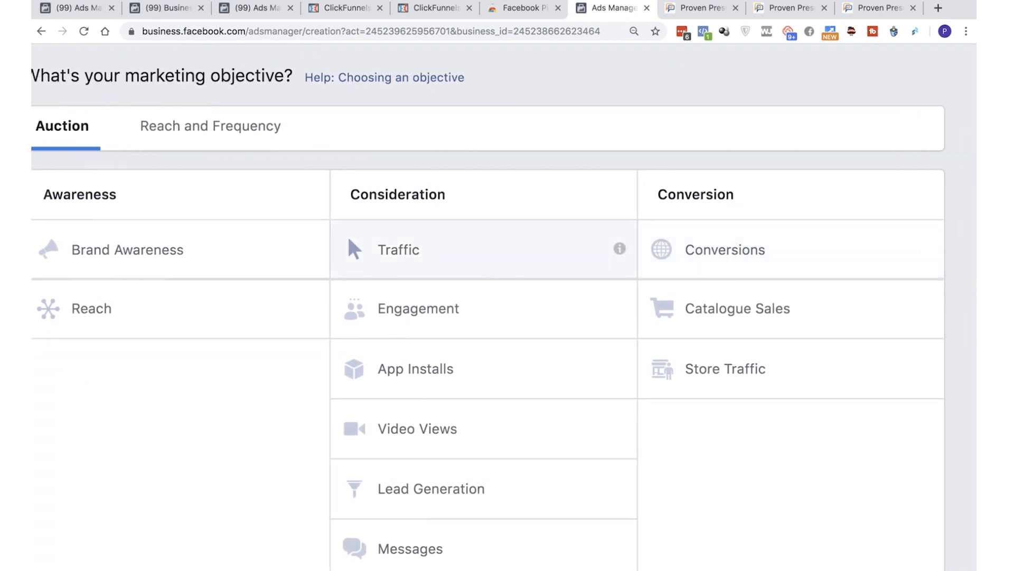
scroll(476, 233, "down", 1)
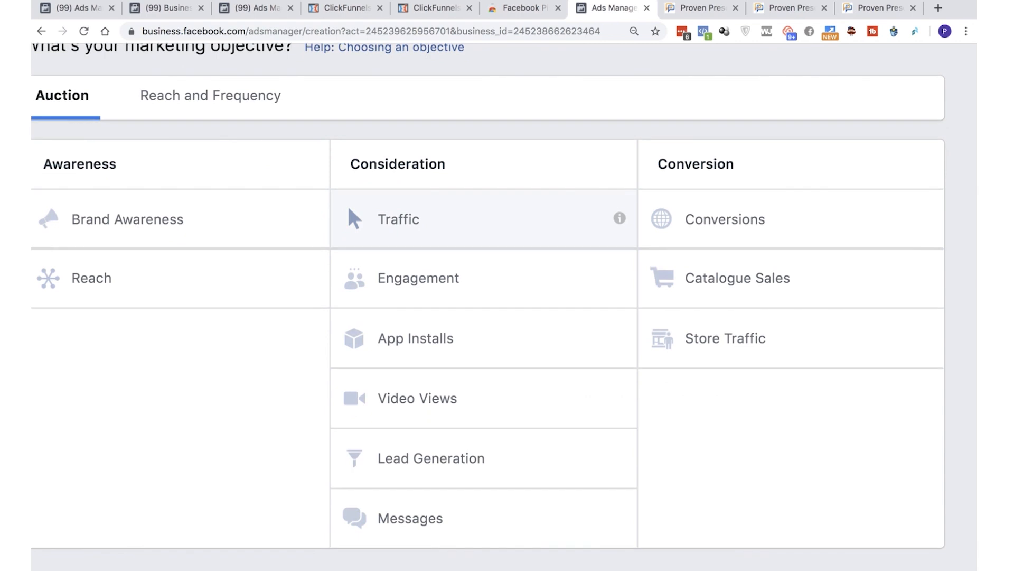
key("ctrl+minus")
key("ctrl+minus")
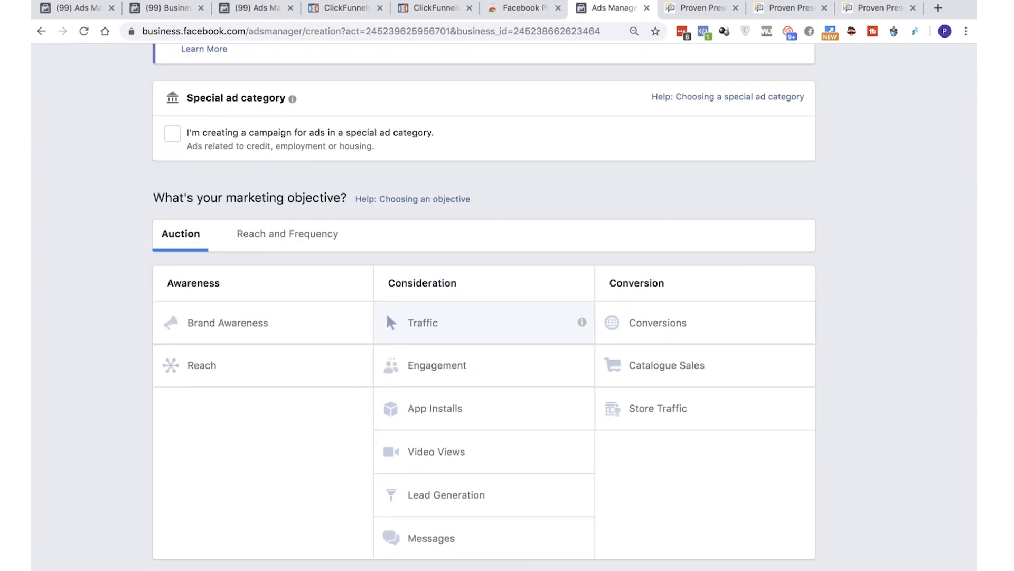
key("ctrl+plus")
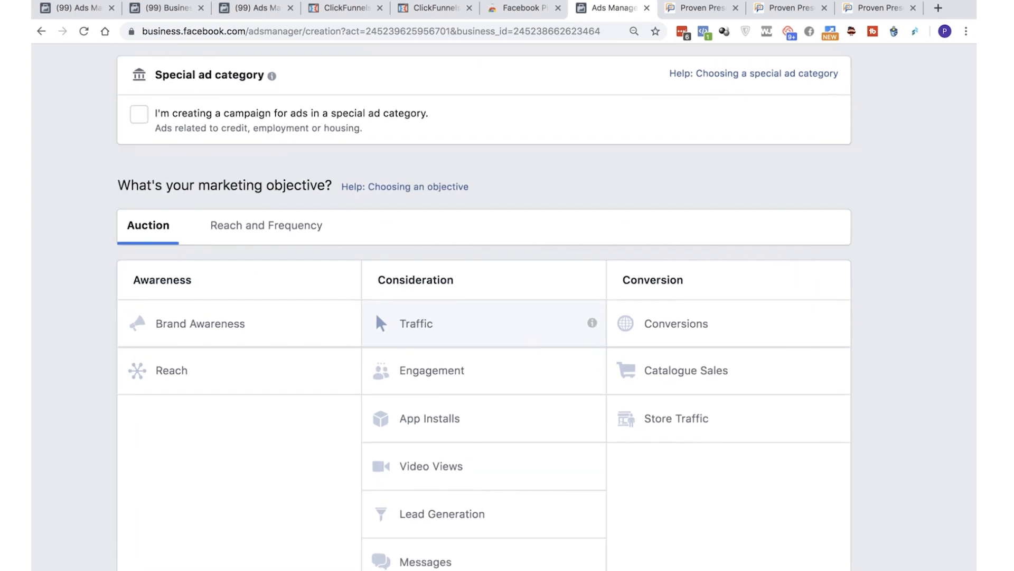
scroll(483, 307, "down", 1)
key("ctrl+plus")
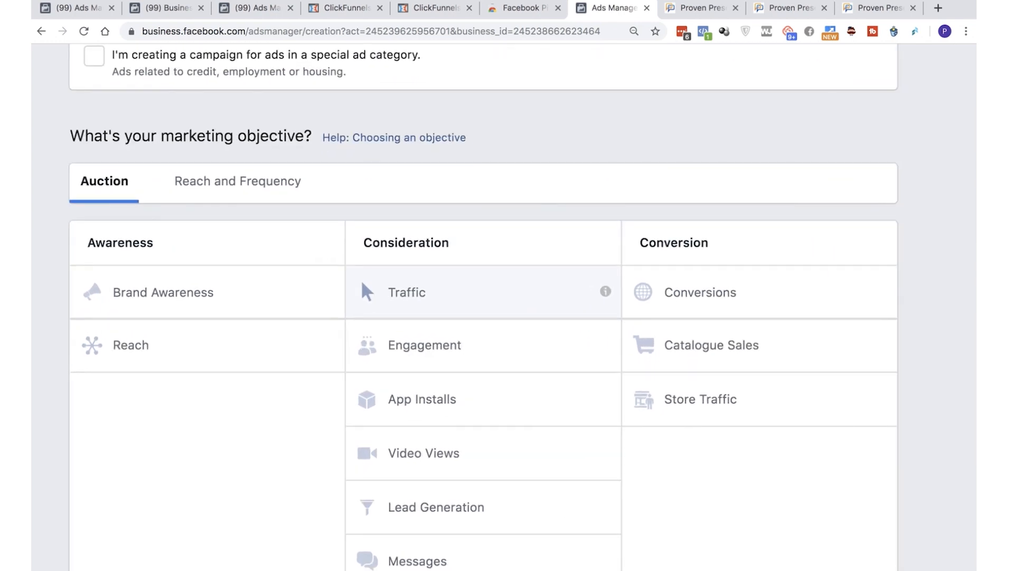
scroll(446, 292, "up", 2)
scroll(447, 292, "down", 1)
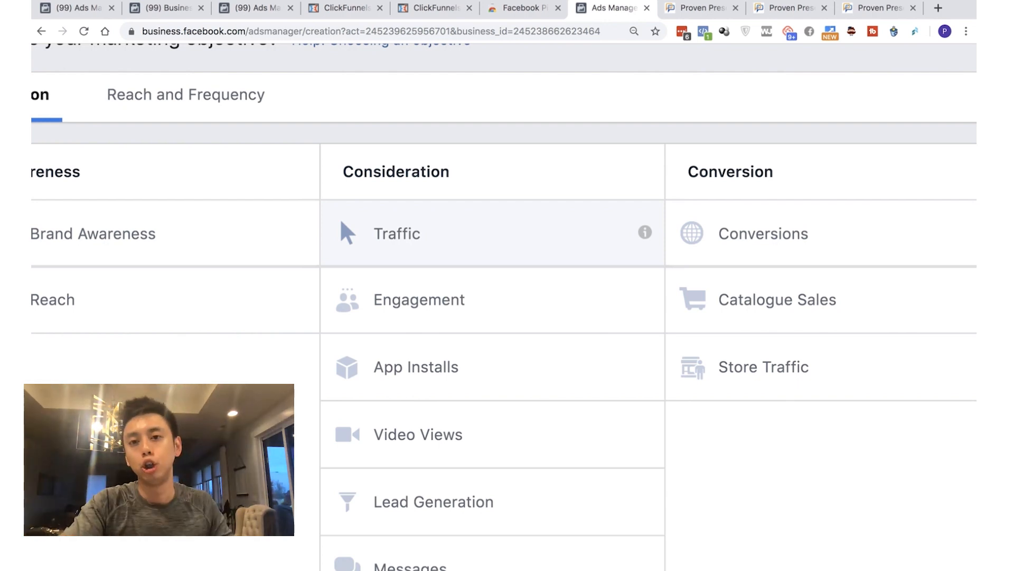
scroll(504, 307, "down", 2)
scroll(503, 306, "down", 1)
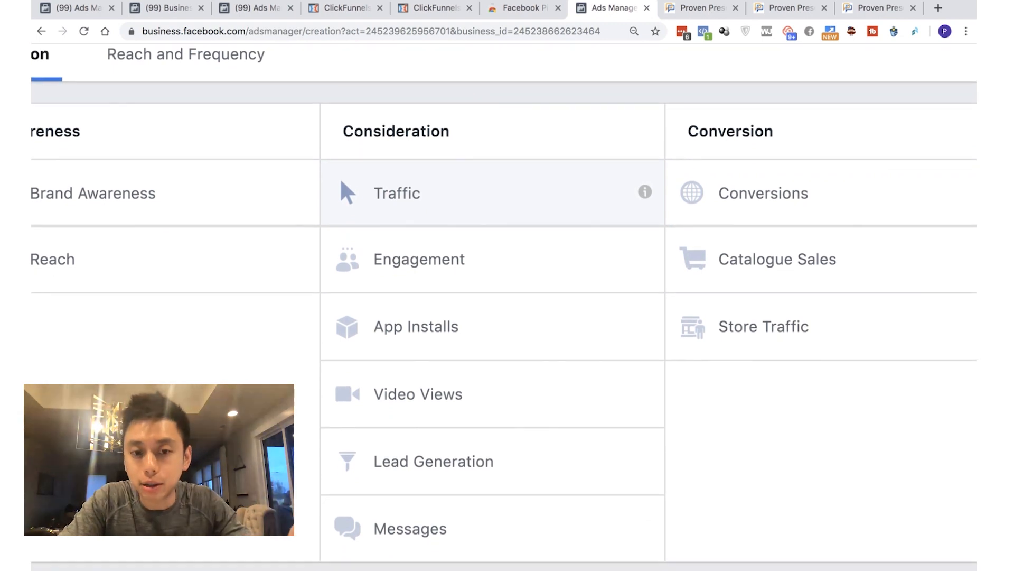
scroll(504, 306, "down", 1)
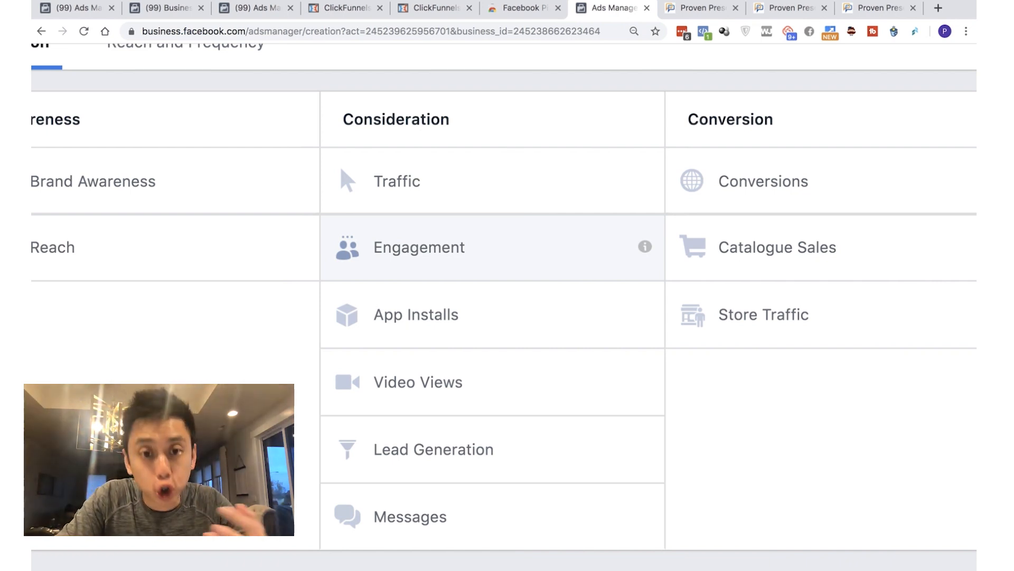
scroll(504, 297, "left", 3)
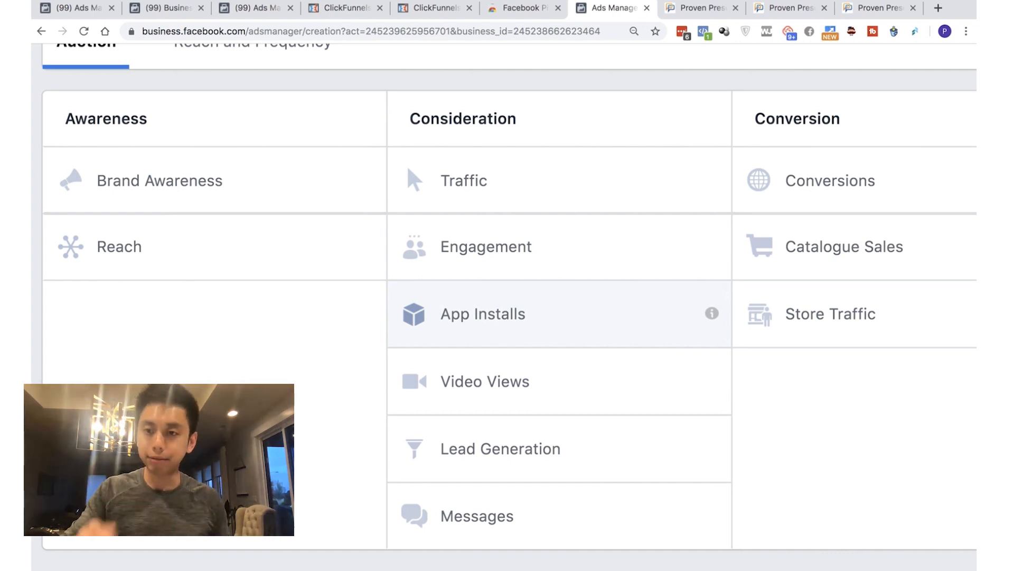
scroll(465, 246, "right", 1)
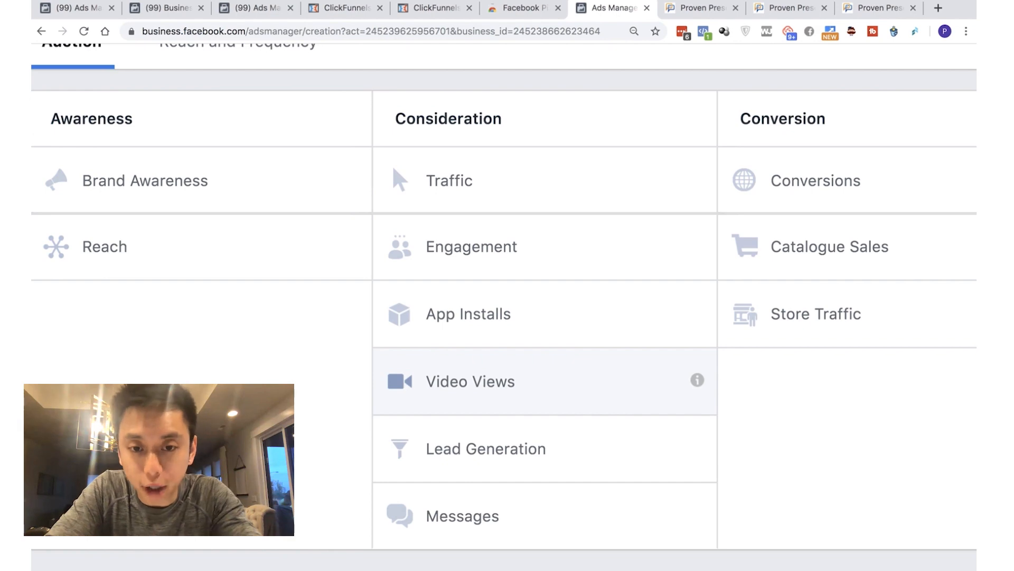
Choose Video Views as the marketing objective and continue to the ad set's audience settings
left_click(545, 381)
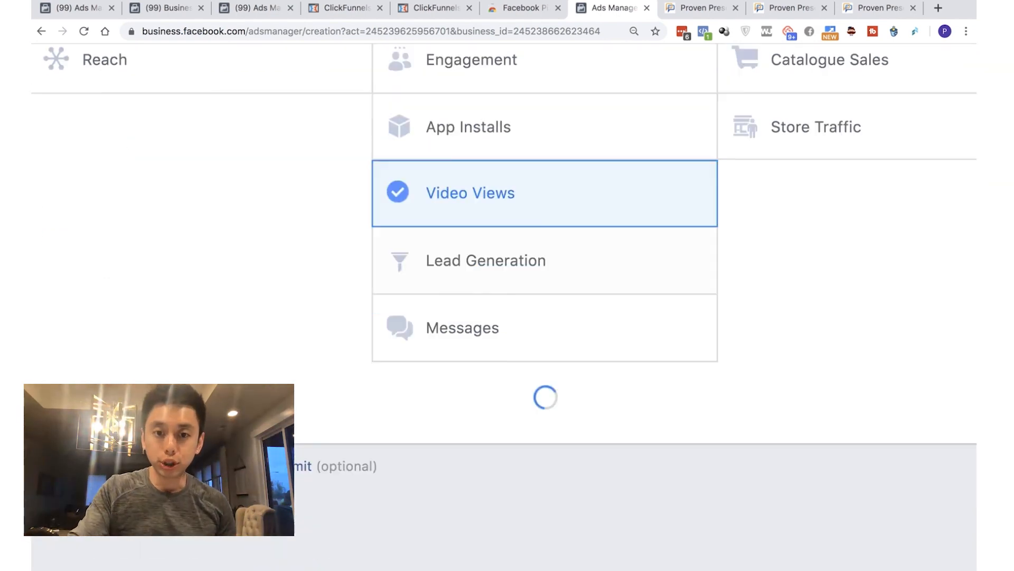
scroll(497, 260, "down", 3)
scroll(497, 260, "down", 5)
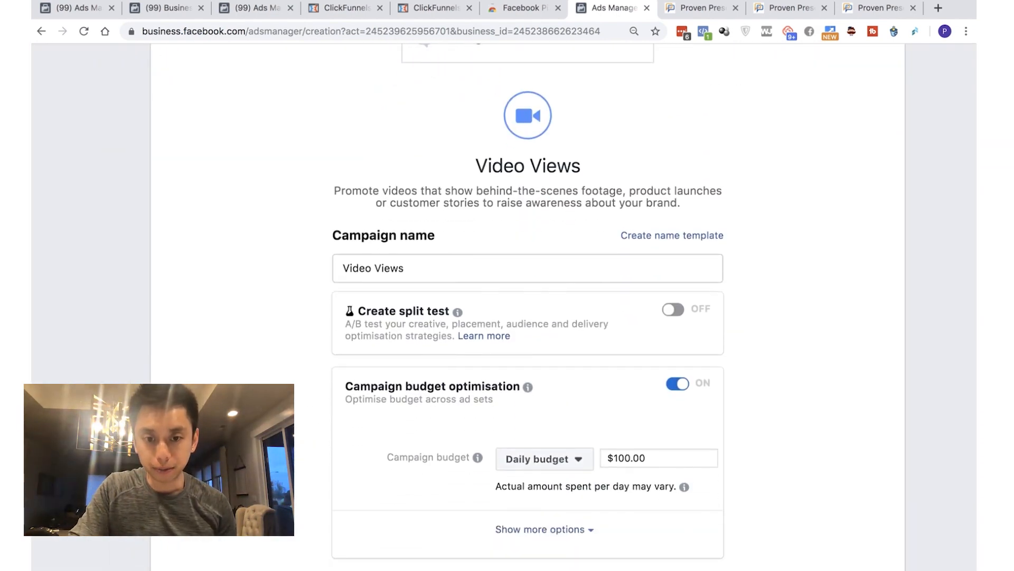
scroll(528, 304, "down", 1)
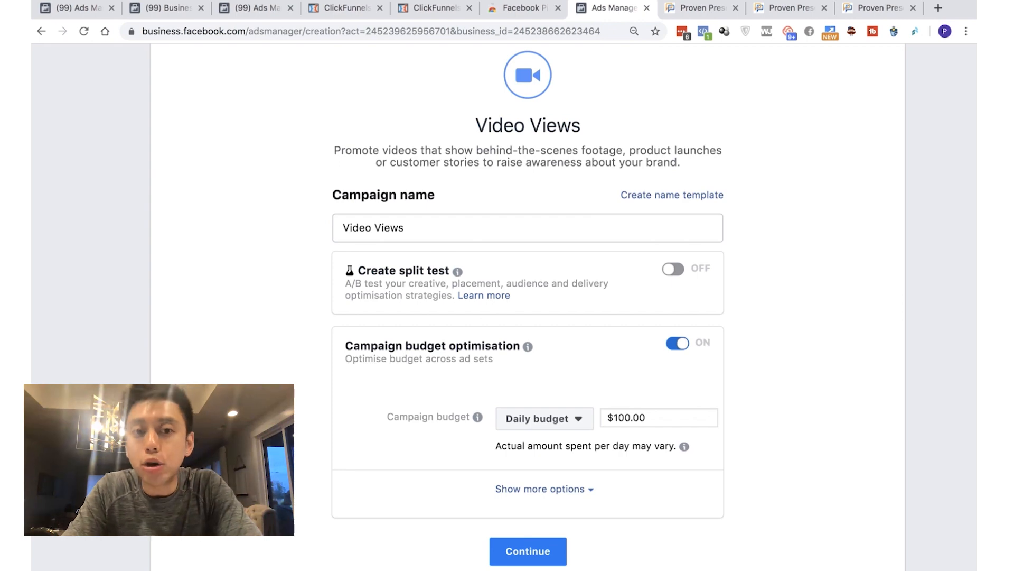
left_click(528, 551)
scroll(528, 551, "up", 3)
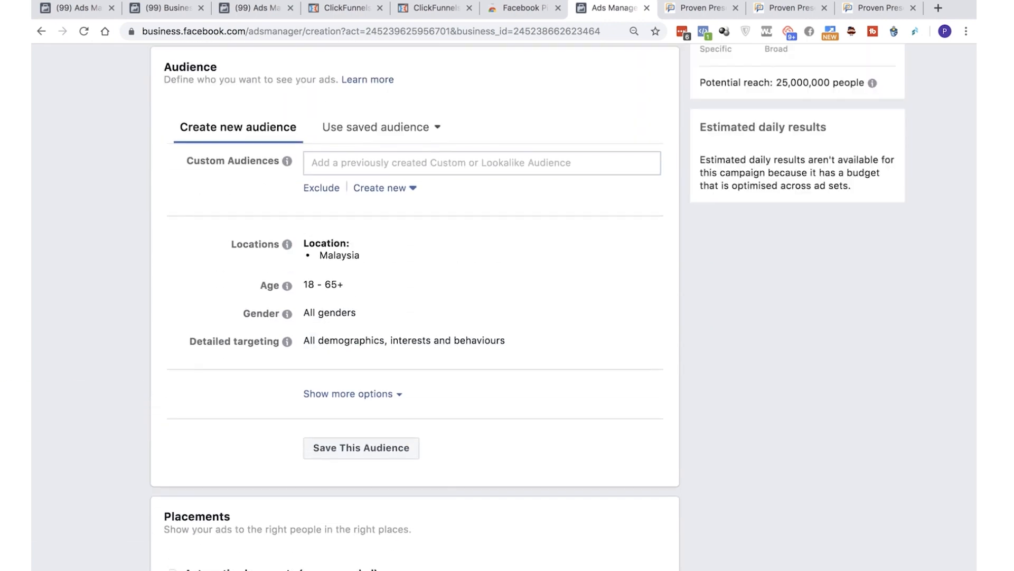
Show the audience's additional options and add the interests Toastmasters International and Public speaking to the detailed targeting
left_click(347, 394)
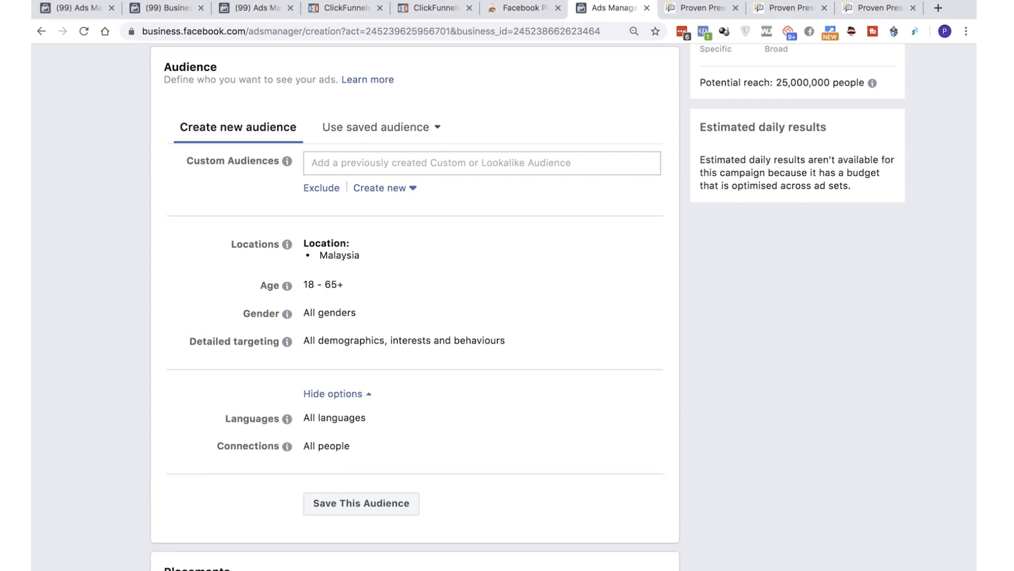
left_click(643, 341)
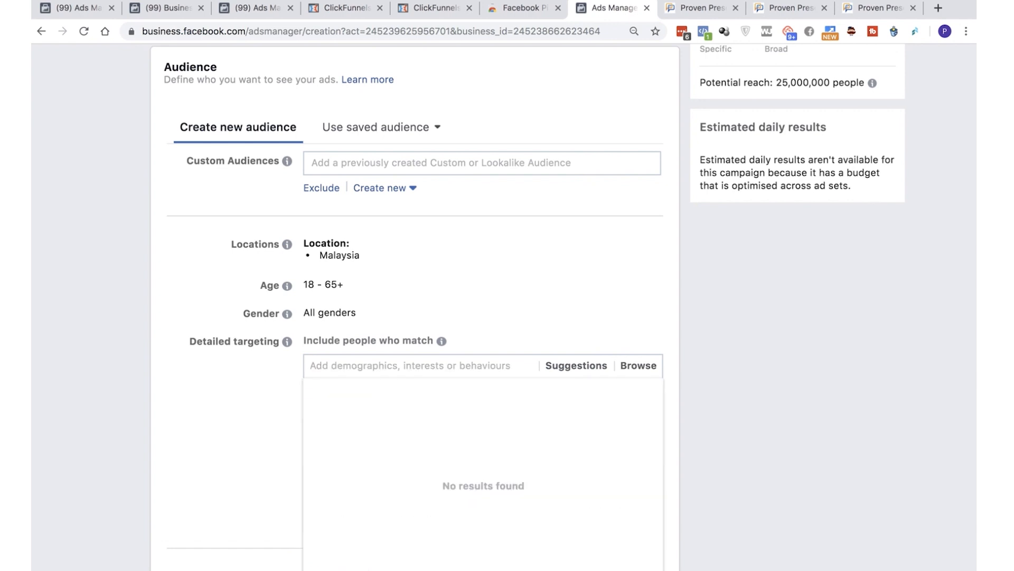
type("toastmaster")
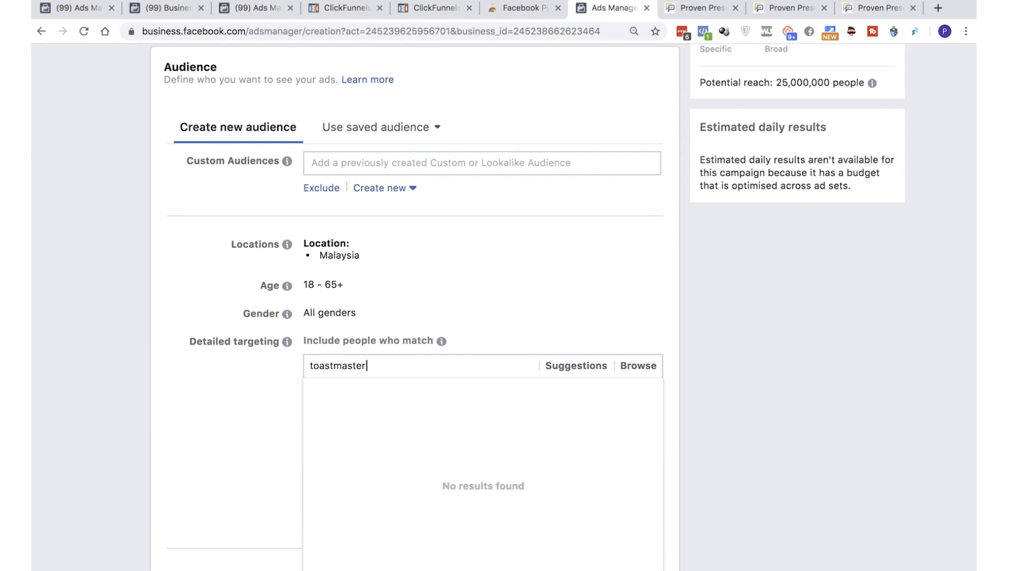
key("Return")
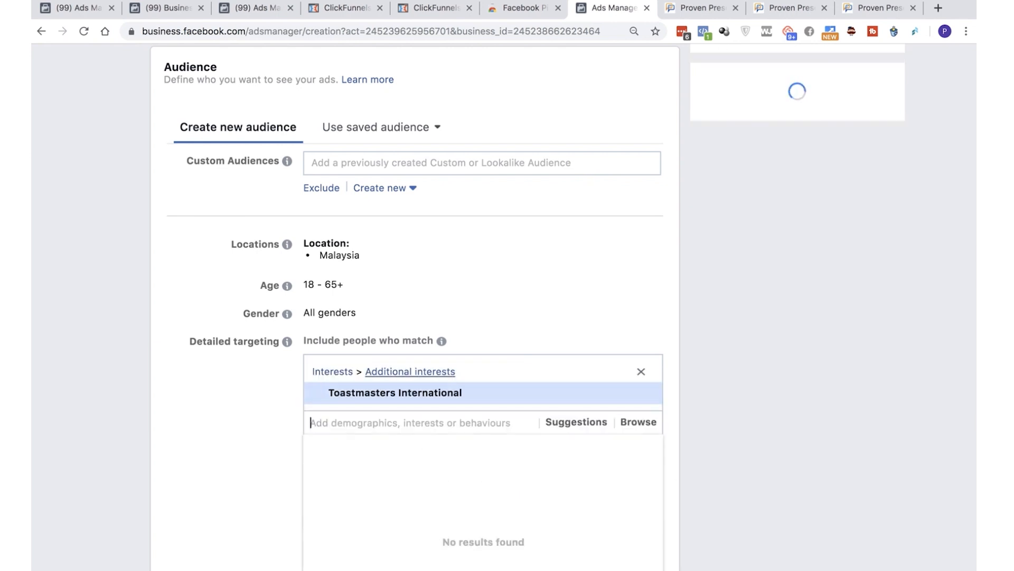
type("speaking")
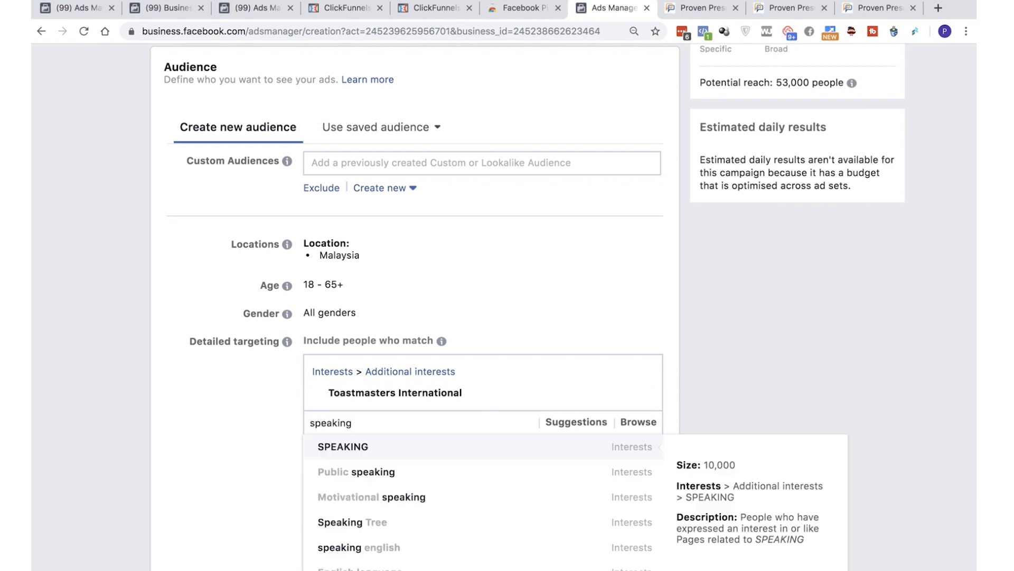
key("Down")
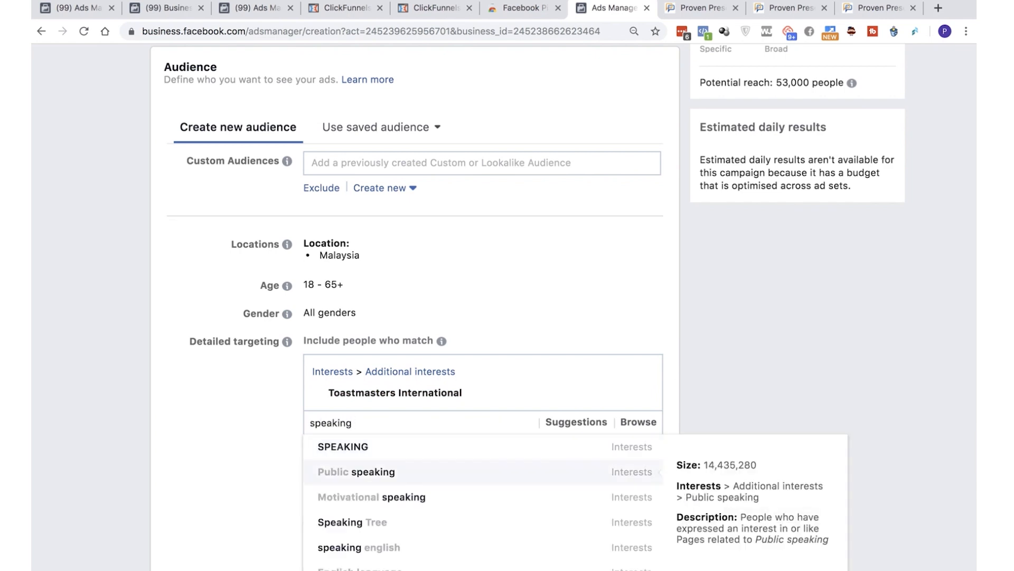
key("Return")
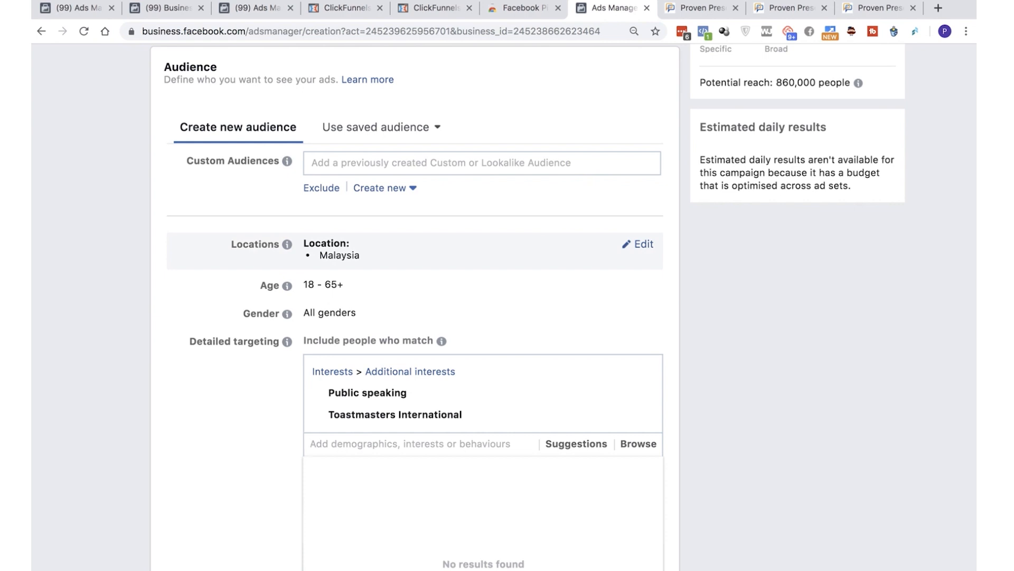
Review the ad set's audience settings, including custom audiences, location, age, gender and detailed targeting
scroll(475, 264, "down", 1)
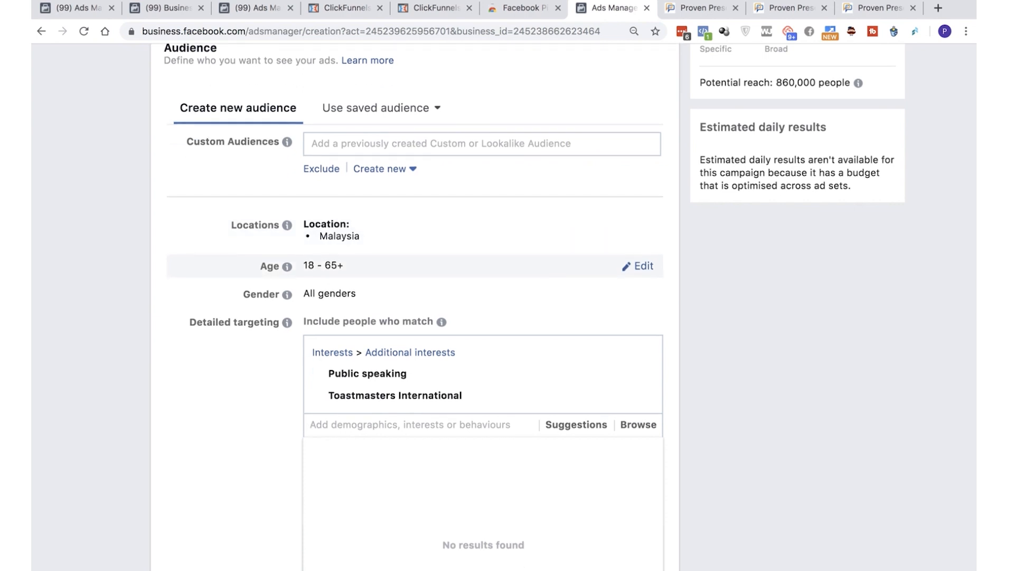
scroll(475, 264, "down", 3)
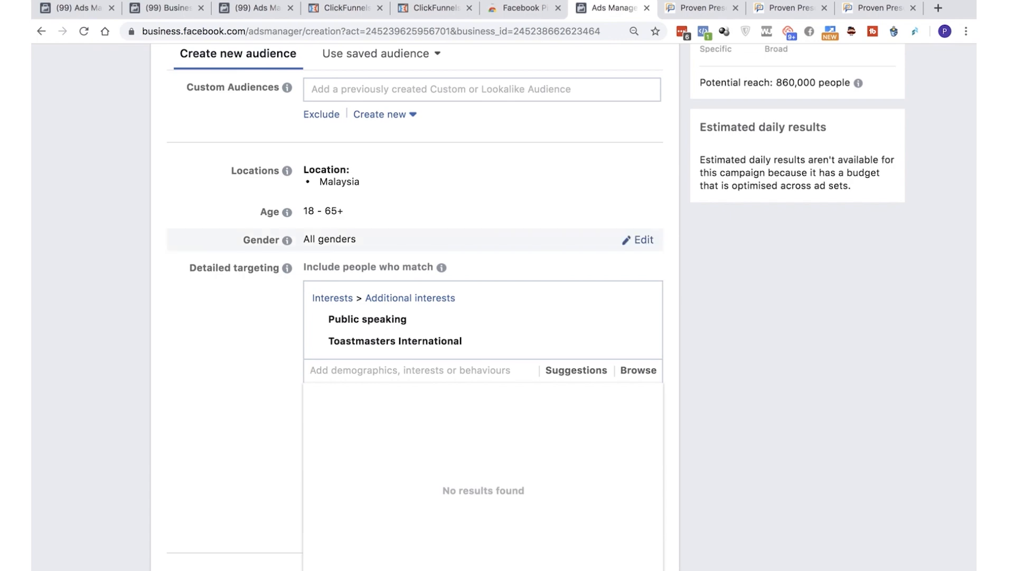
scroll(505, 307, "left", 6)
scroll(505, 306, "up", 3)
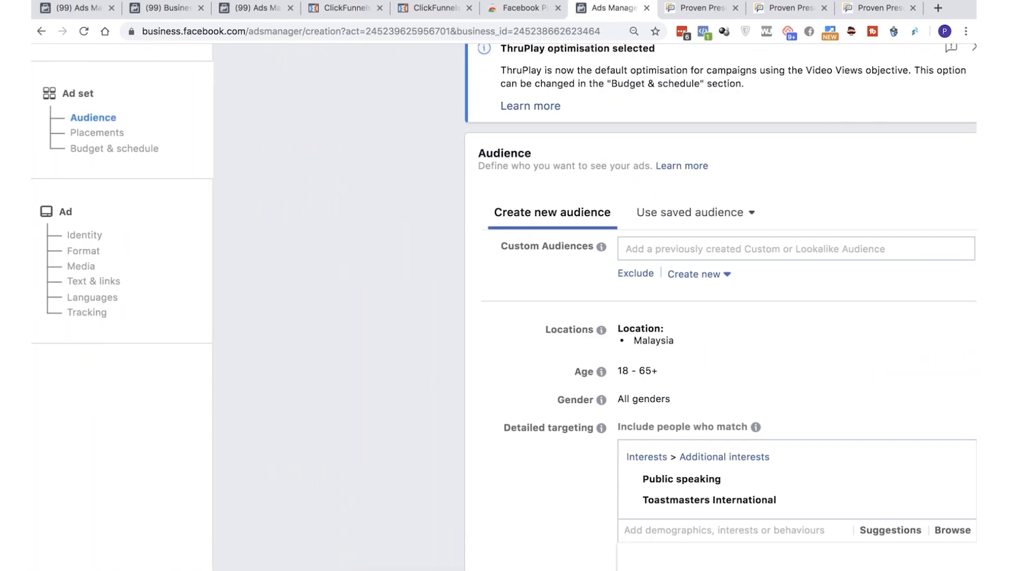
scroll(504, 306, "down", 2)
scroll(505, 306, "right", 5)
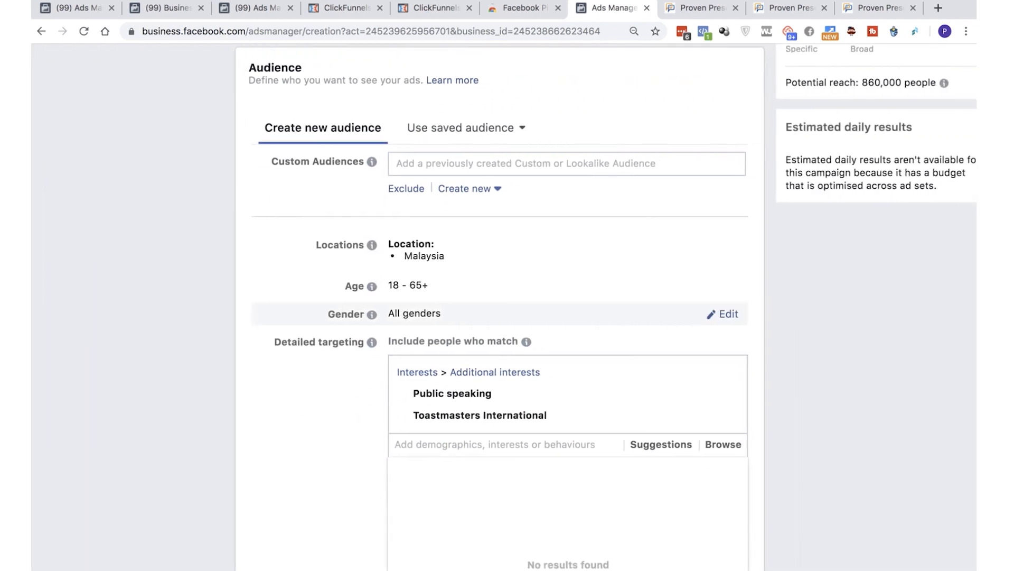
scroll(505, 307, "right", 1)
scroll(486, 306, "down", 1)
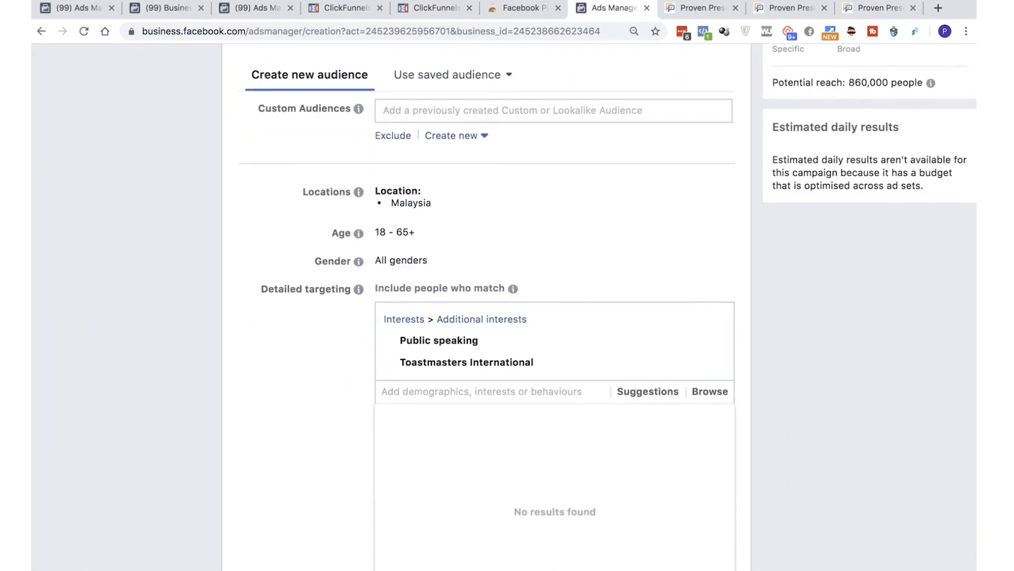
scroll(486, 306, "down", 2)
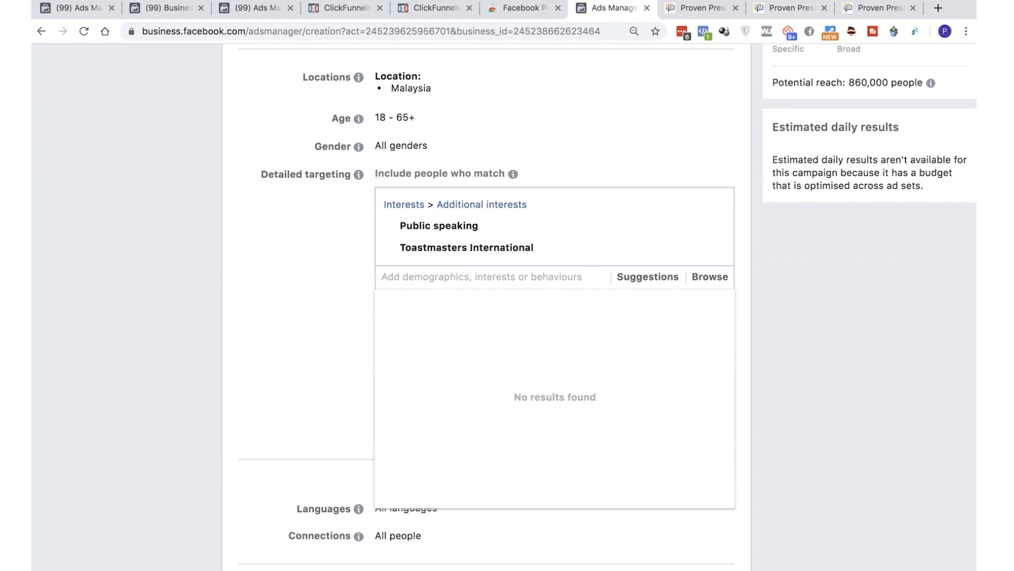
Leave the ad set's audience settings and go to the ad account's Audiences page
scroll(486, 306, "up", 2)
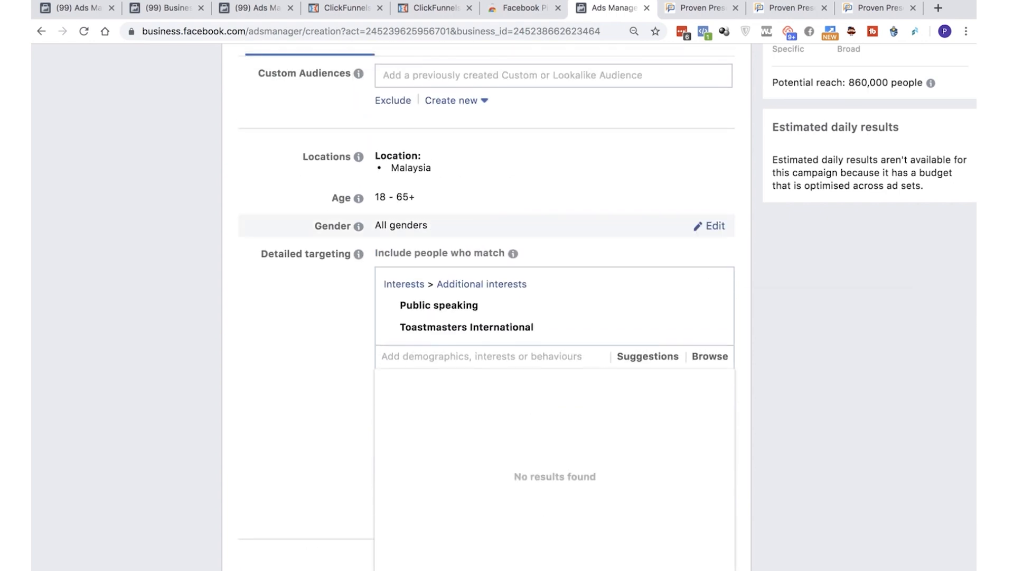
scroll(504, 307, "left", 5)
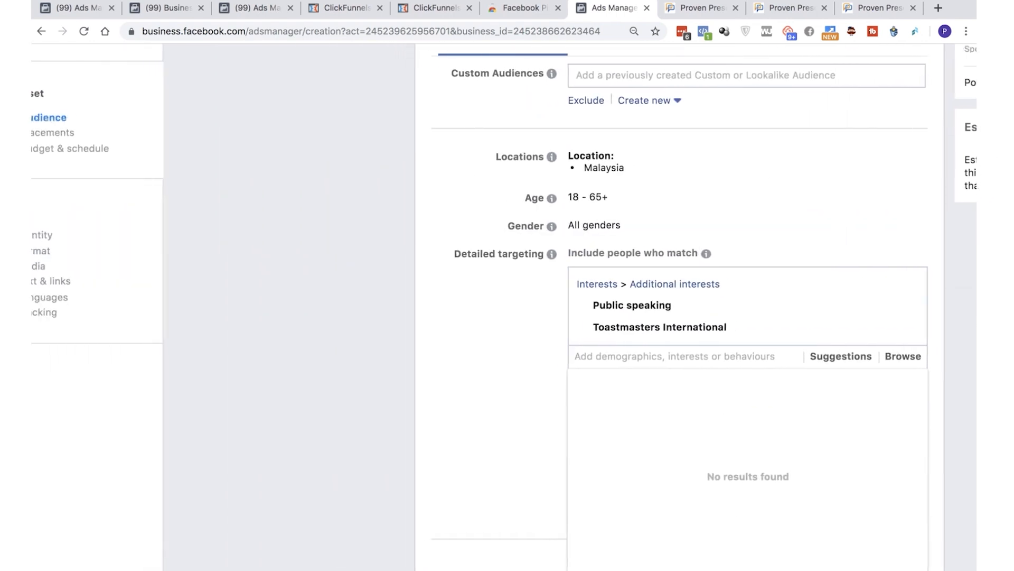
scroll(504, 306, "up", 3)
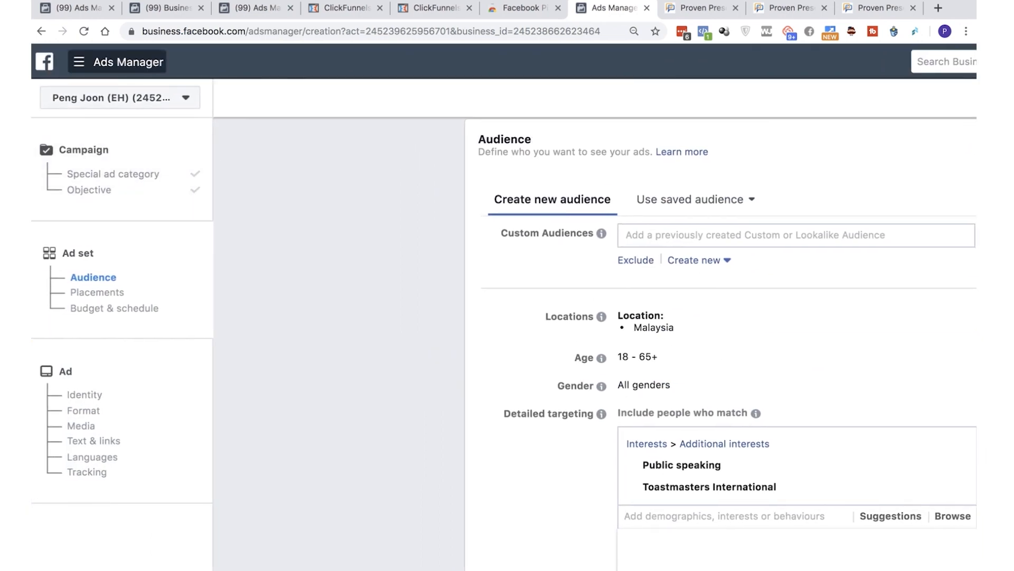
left_click(114, 62)
left_click(65, 173)
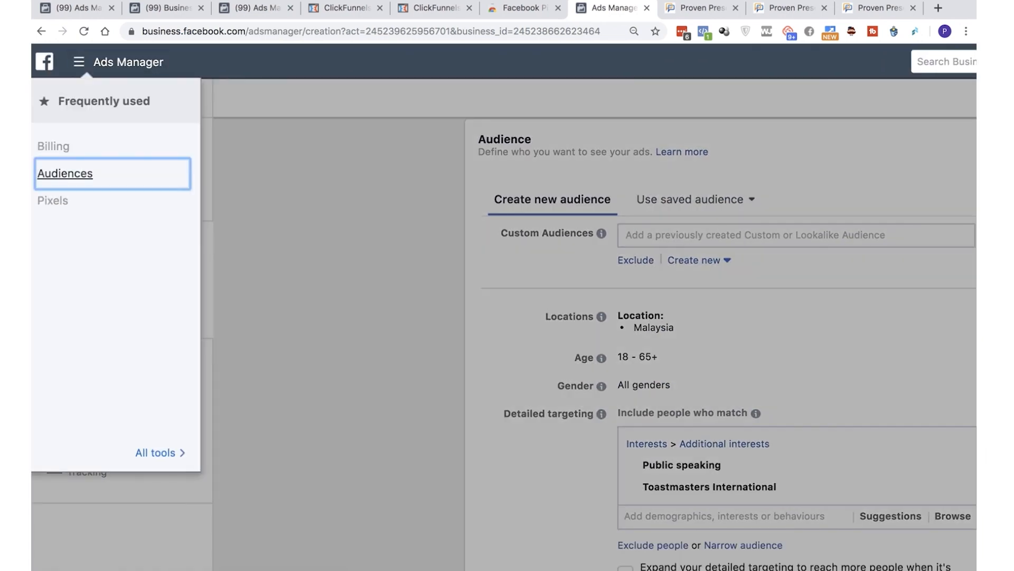
left_click(874, 362)
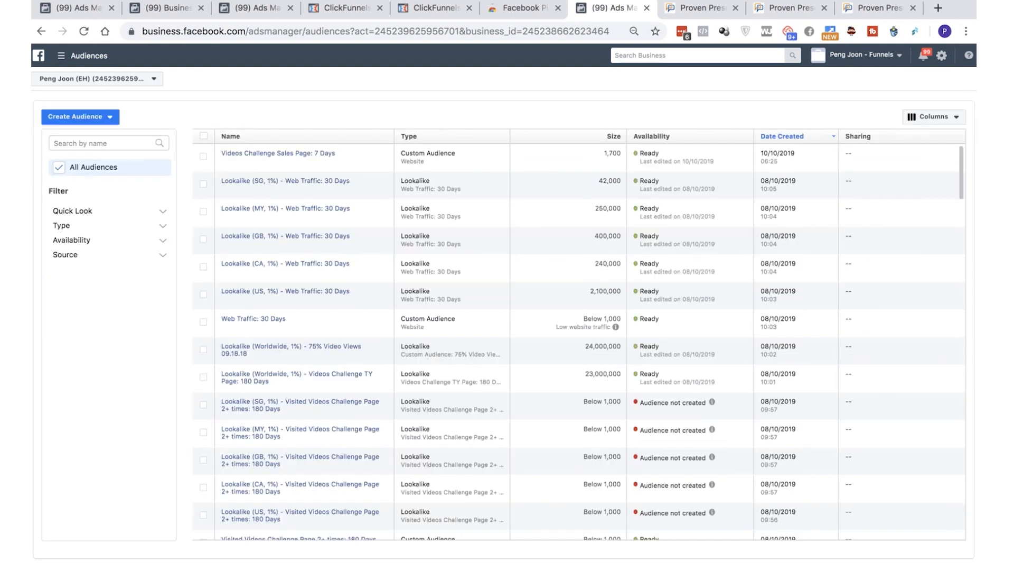
Start a new Custom Audience that uses Video as its Facebook source
left_click(80, 117)
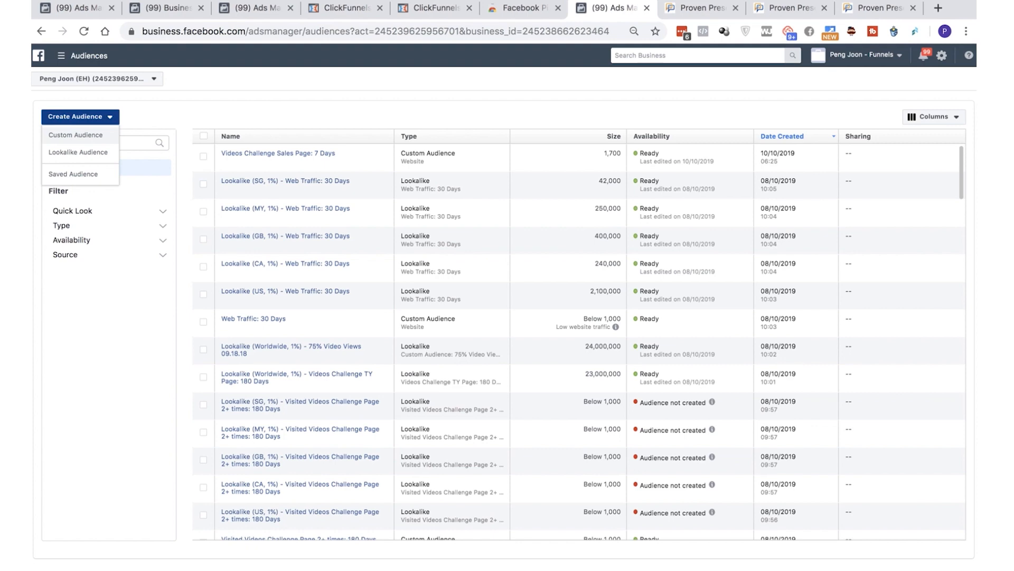
left_click(76, 135)
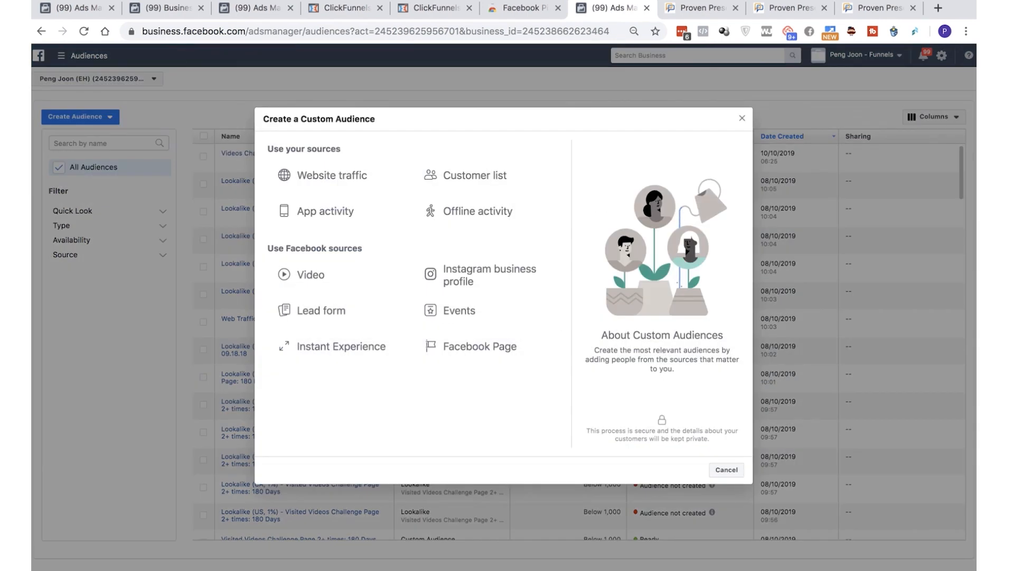
scroll(358, 239, "up", 3)
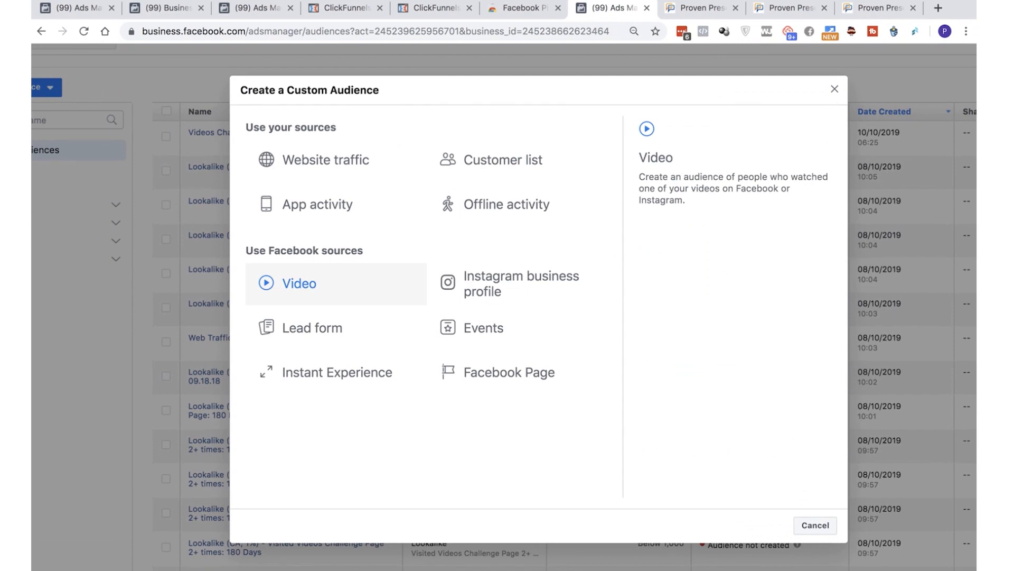
left_click(311, 283)
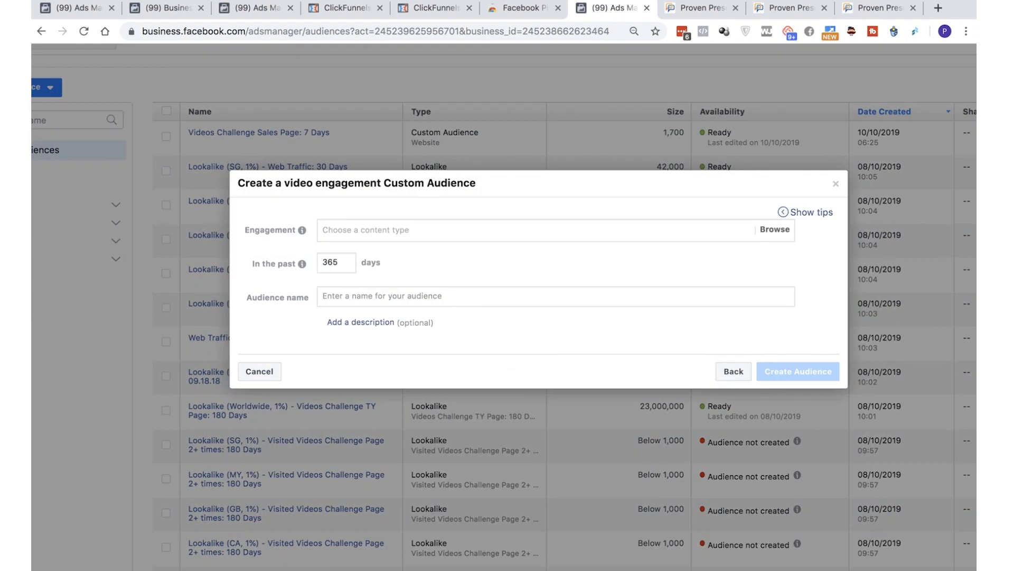
Set the engagement to people who watched at least 50% of the 0:15 Videos Challenge video uploaded 11 Sept 2019
left_click(460, 230)
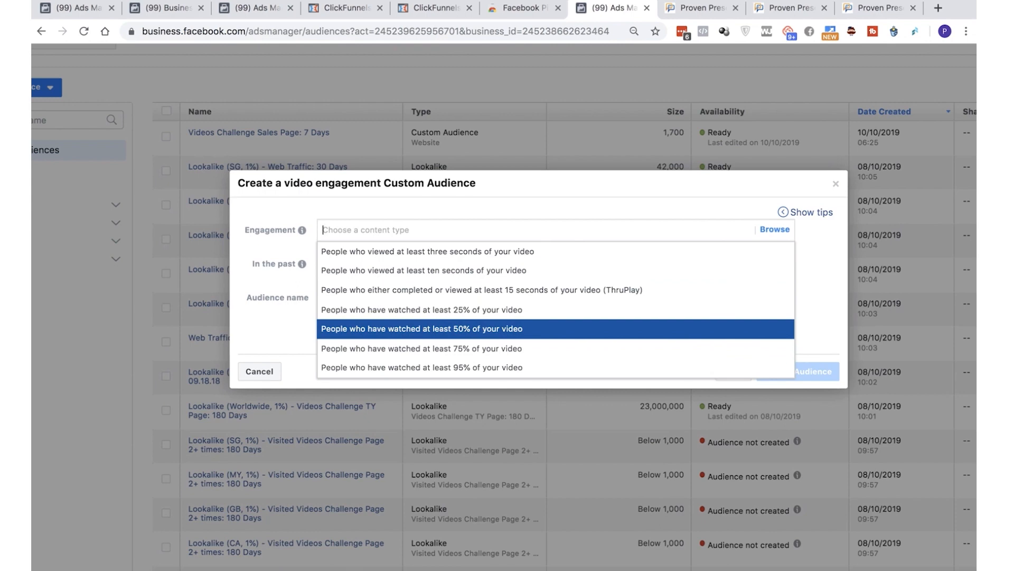
key("Return")
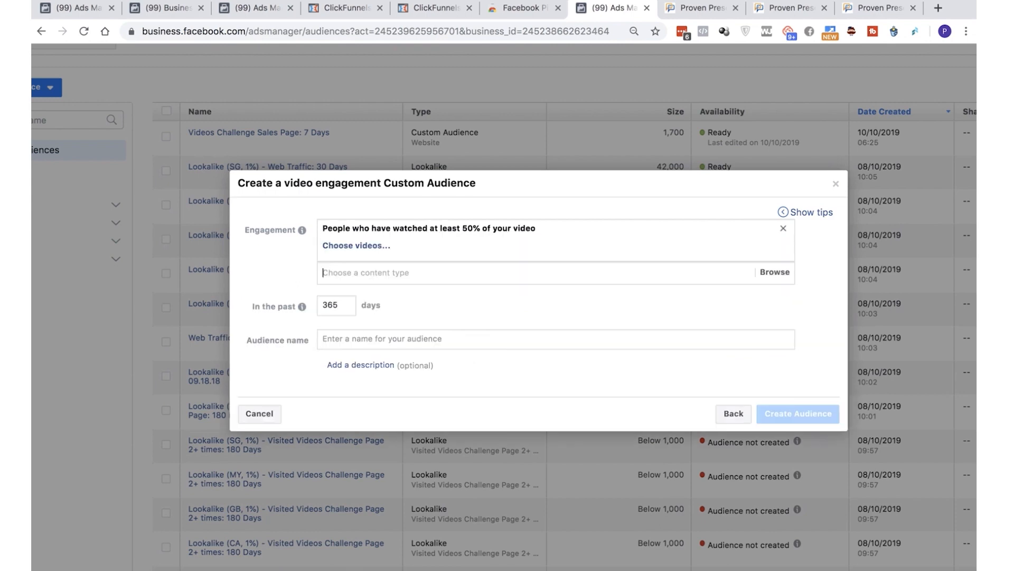
left_click(357, 245)
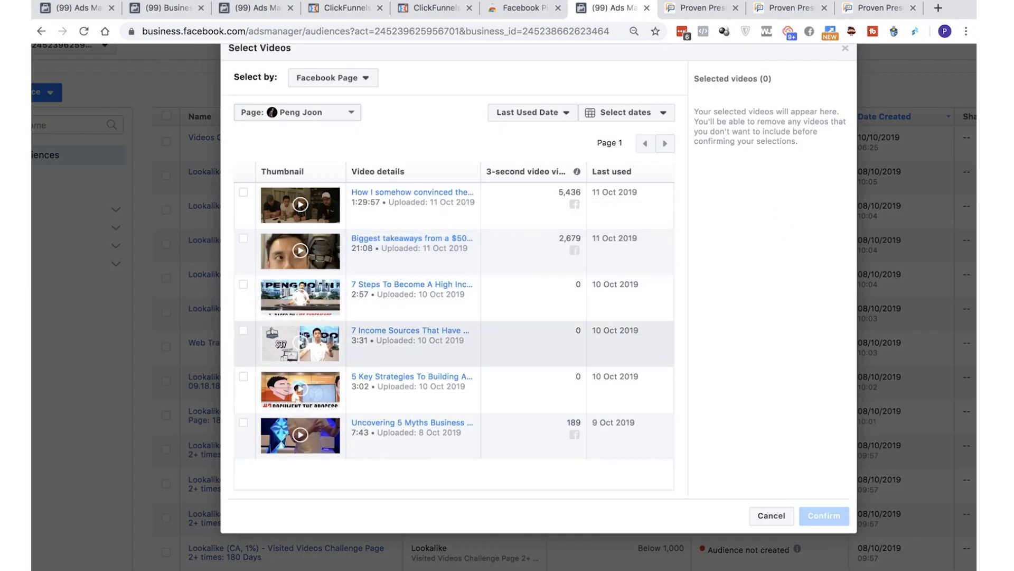
left_click(665, 144)
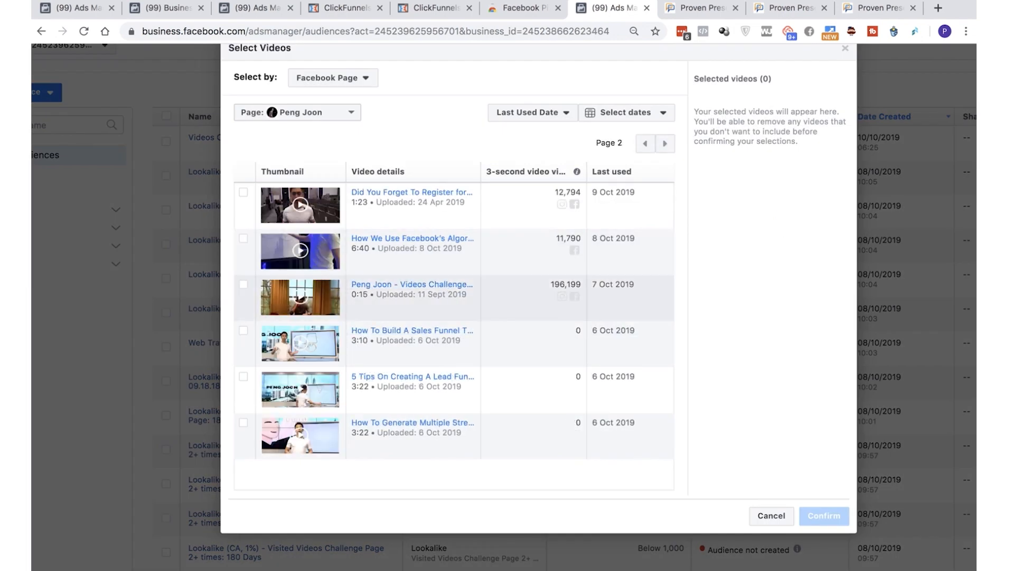
left_click(244, 284)
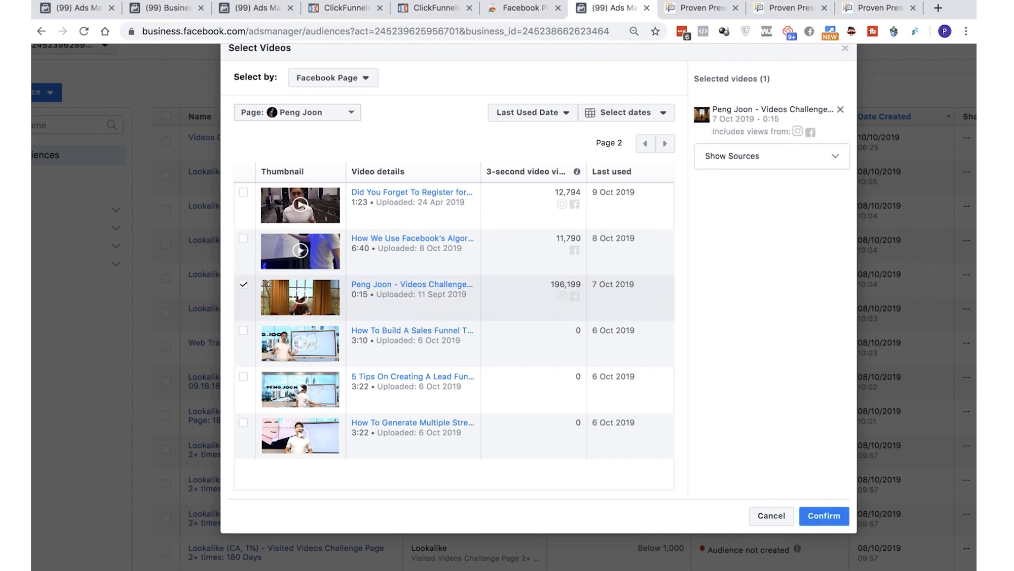
left_click_drag(551, 284, 581, 284)
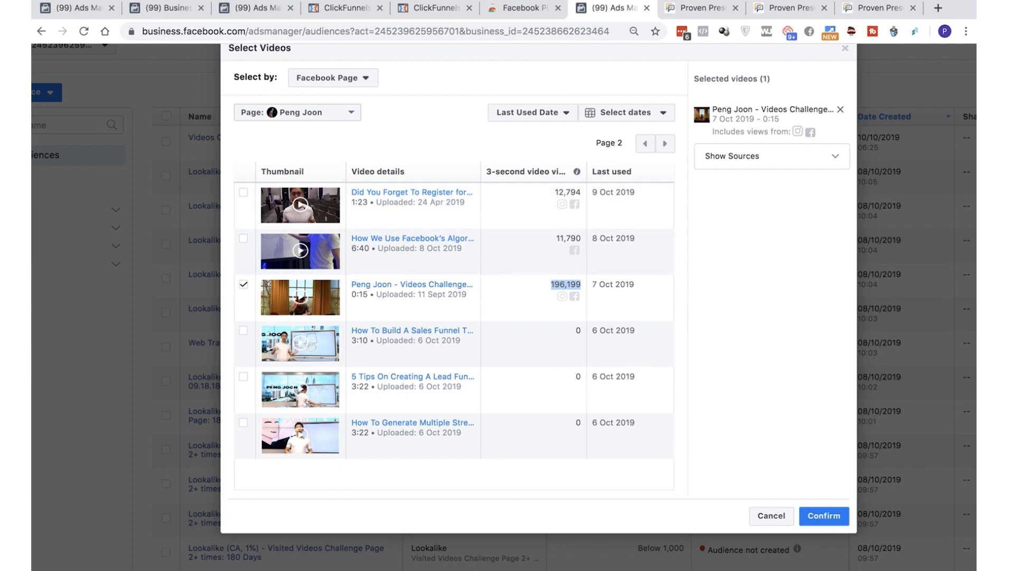
left_click(825, 515)
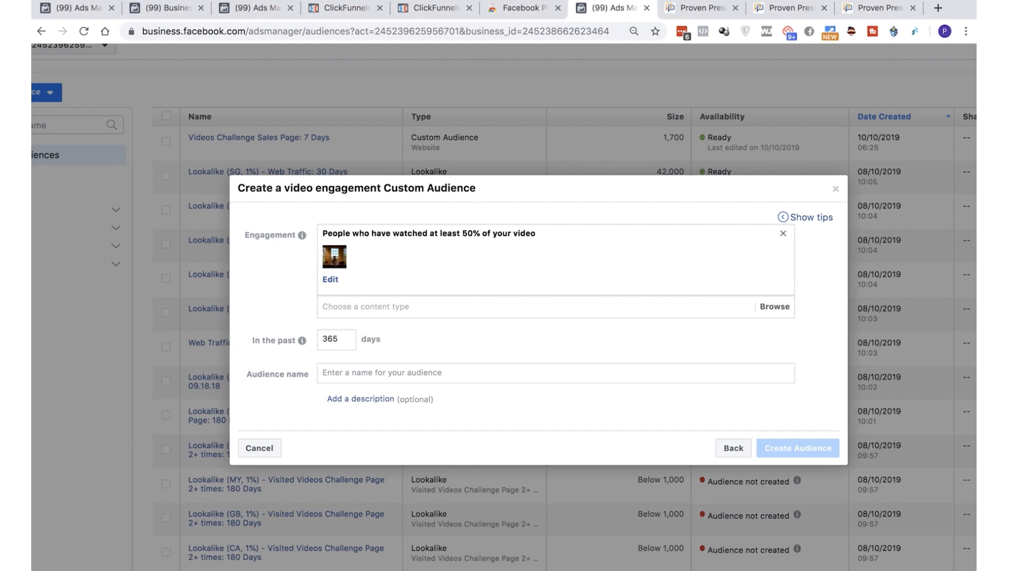
Name the video engagement audience "Fear of Speaking - 50%" and switch to the How To Master Facebook Ads FINAL presentation in PowerPoint
left_click(382, 372)
type("Fear of Speaking 0")
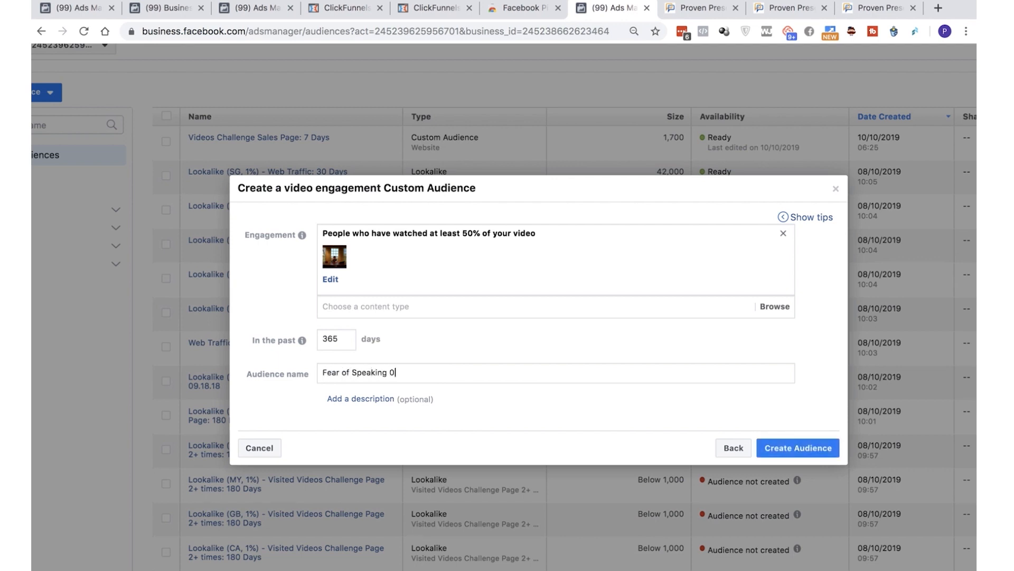
key("BackSpace")
type("- 50%")
key("ctrl+Left")
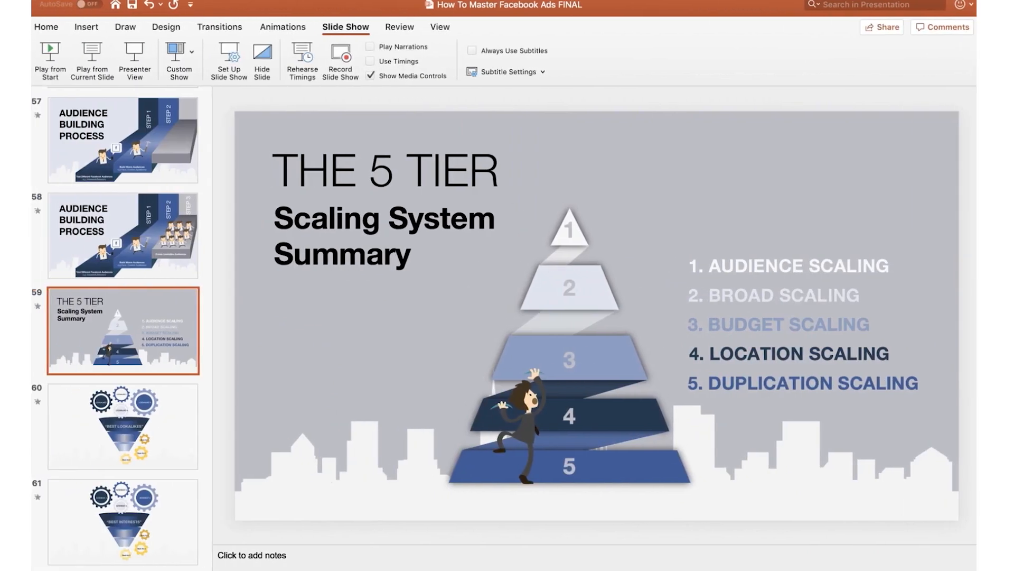